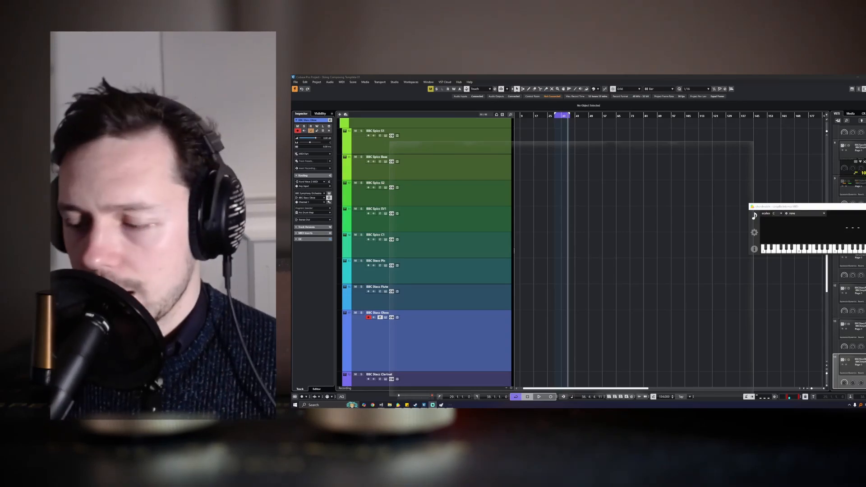
# - Select the Rhythm & Stacc folder track so the Inspector lists Crem Stacc and BBC (Short)
pyautogui.scroll(4, 440, 215)
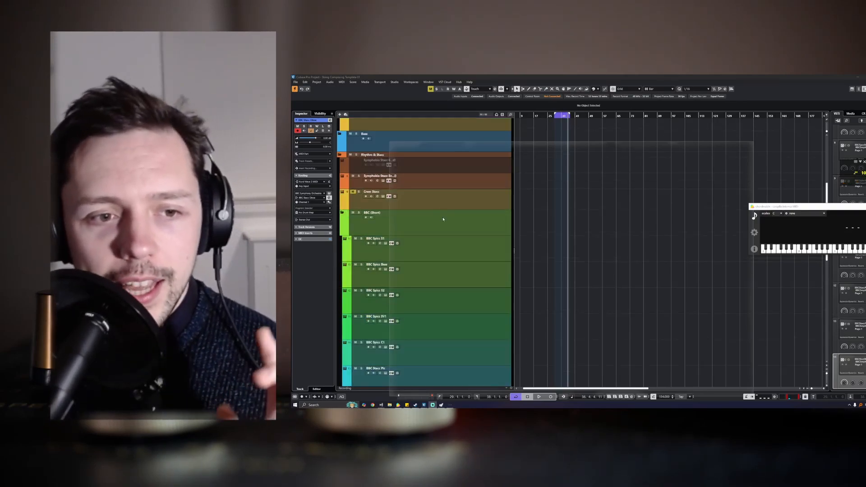
pyautogui.press('F2')
pyautogui.scroll(5, 464, 263)
pyautogui.click(464, 263)
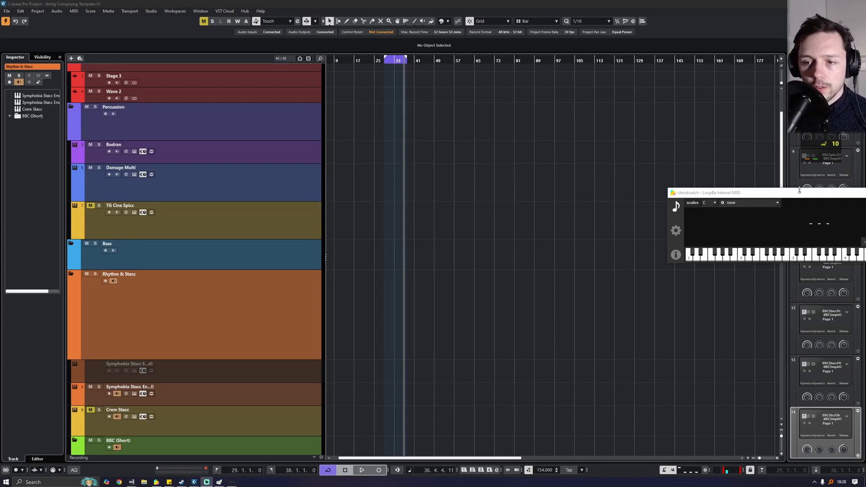
# - Move the chordwatch window fully into view, then open the MixConsole with F3
pyautogui.moveTo(786, 195); pyautogui.dragTo(619, 176)
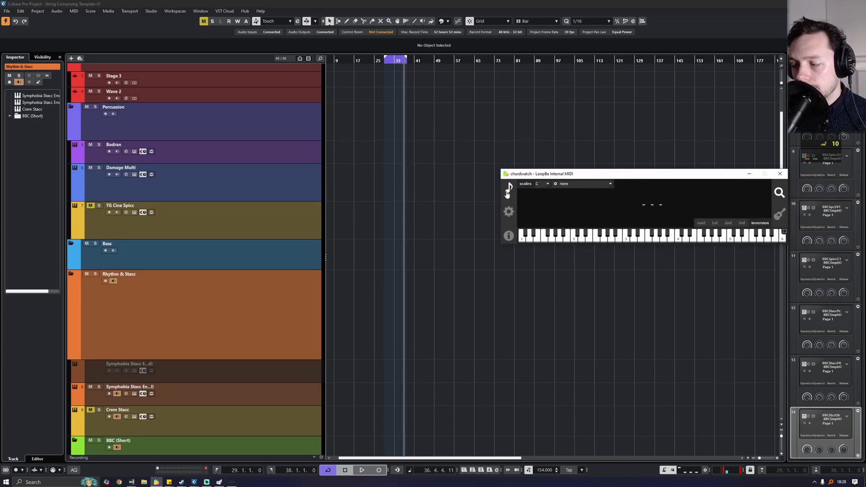
pyautogui.click(371, 137)
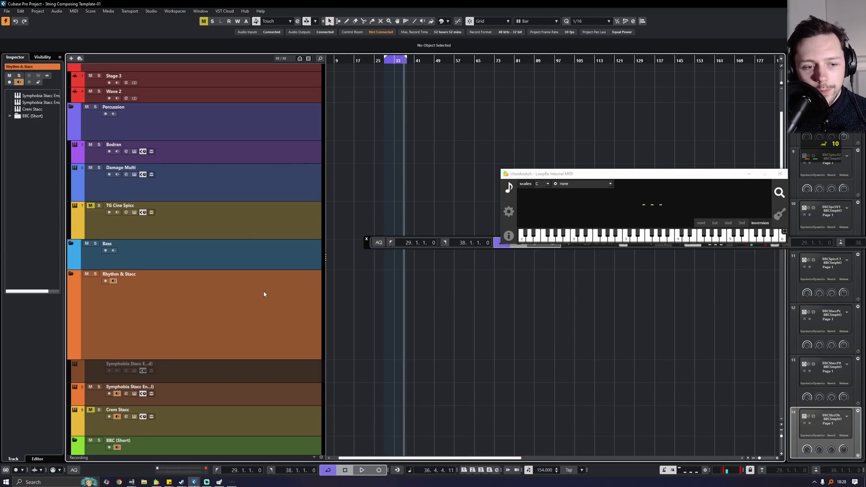
pyautogui.scroll(-3, 264, 294)
pyautogui.scroll(3, 271, 289)
pyautogui.scroll(-3, 241, 290)
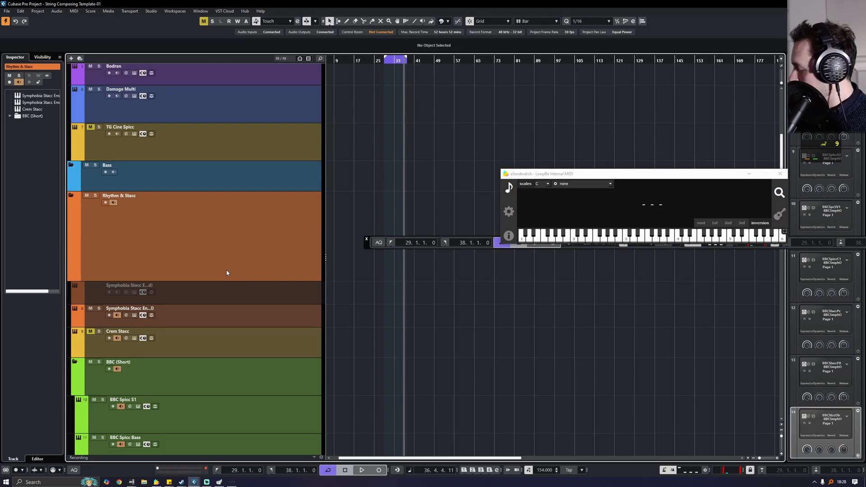
pyautogui.press('F3')
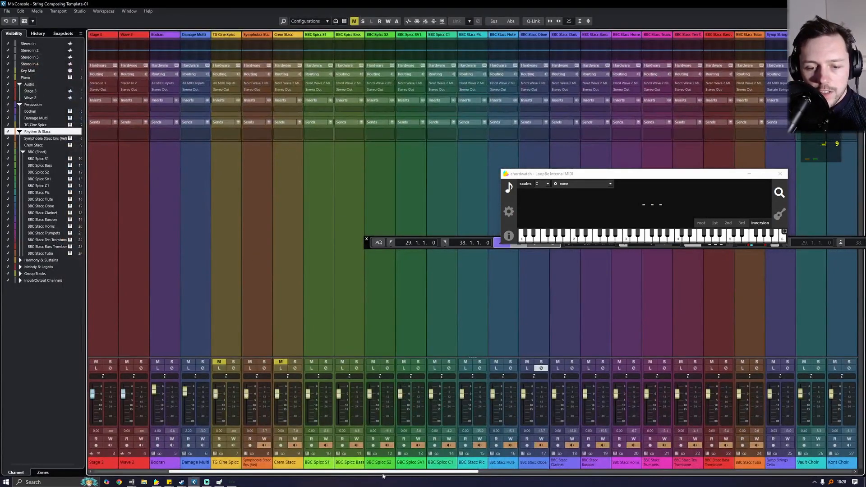
# - Set the Stereo Out channel level to 0.00 dB and scroll the MixConsole back left
pyautogui.hscroll(6, 789, 474)
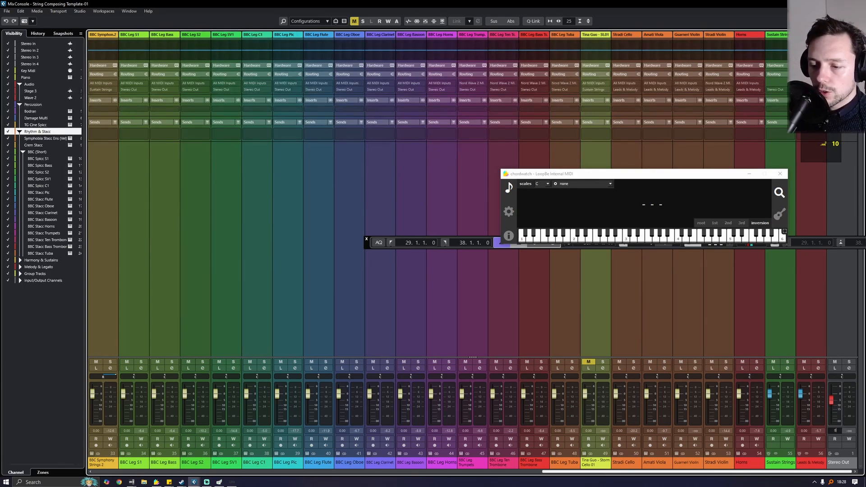
pyautogui.press('Return')
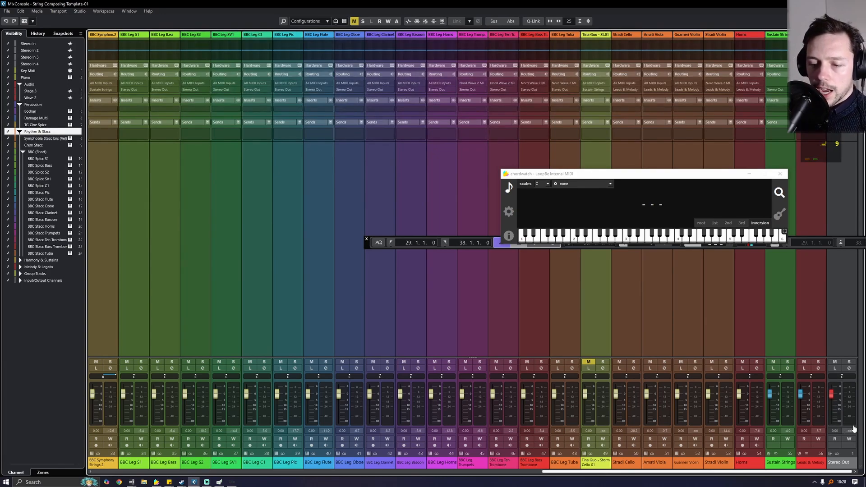
pyautogui.click(810, 466)
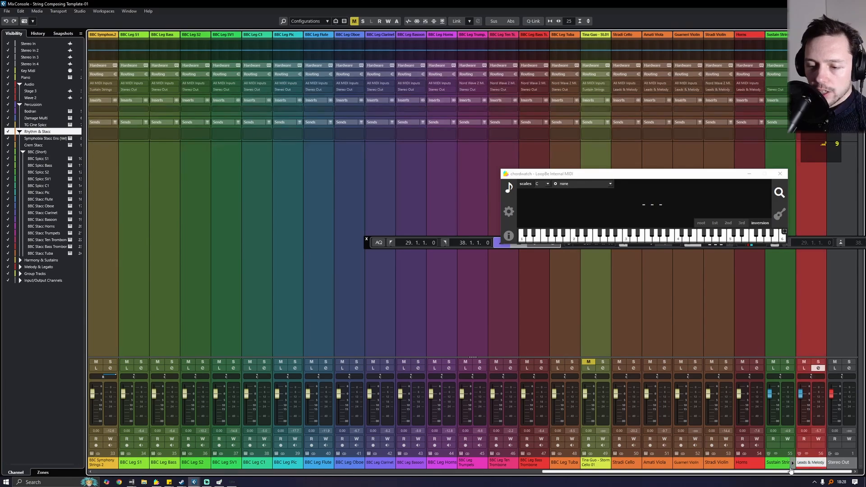
pyautogui.moveTo(790, 473); pyautogui.dragTo(316, 472)
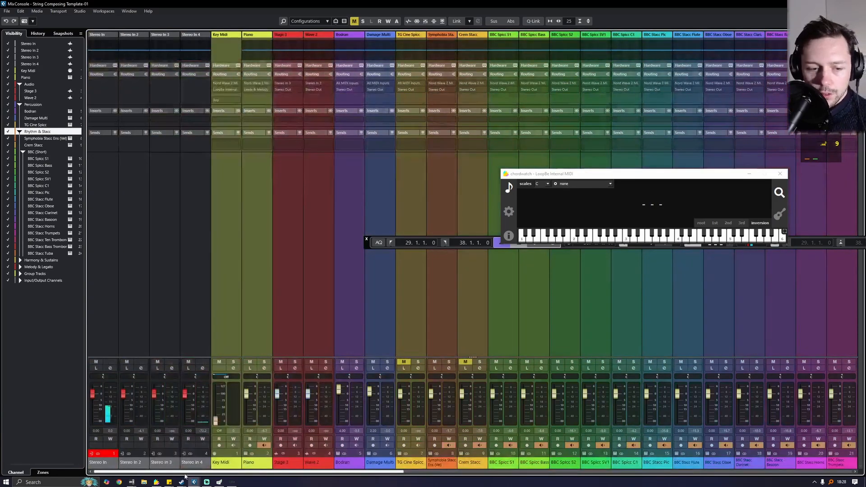
# - Lower Key Midi, Piano, Stage 3 and later channels to -8.00 dB using Q-Link with Abs, then return to the project
pyautogui.keyDown('shift'); pyautogui.click(287, 466); pyautogui.keyUp('shift')
pyautogui.keyDown('shift'); pyautogui.click(229, 463); pyautogui.keyUp('shift')
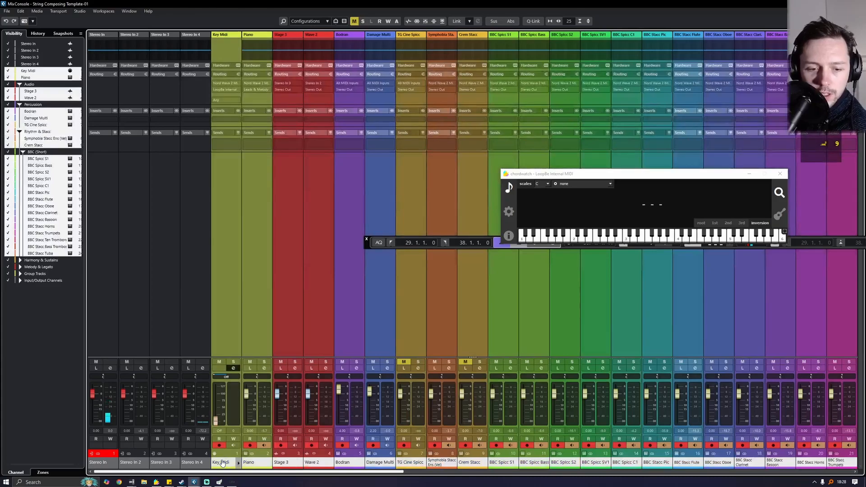
pyautogui.click(533, 21)
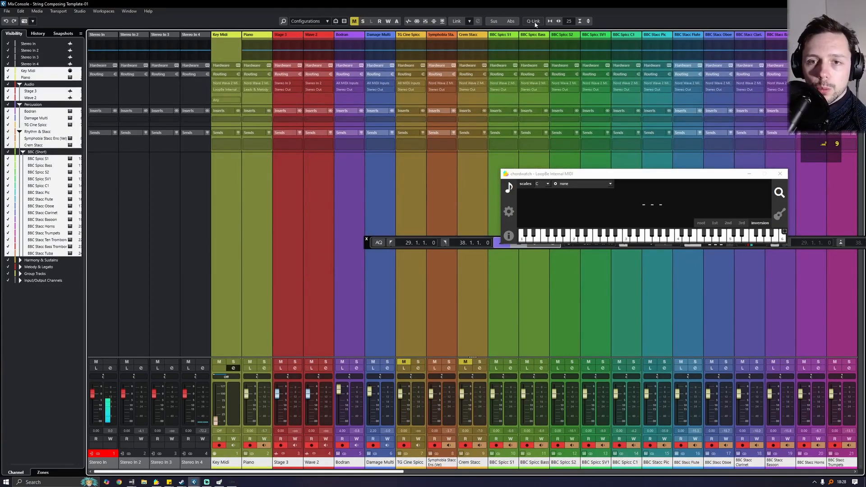
pyautogui.click(509, 21)
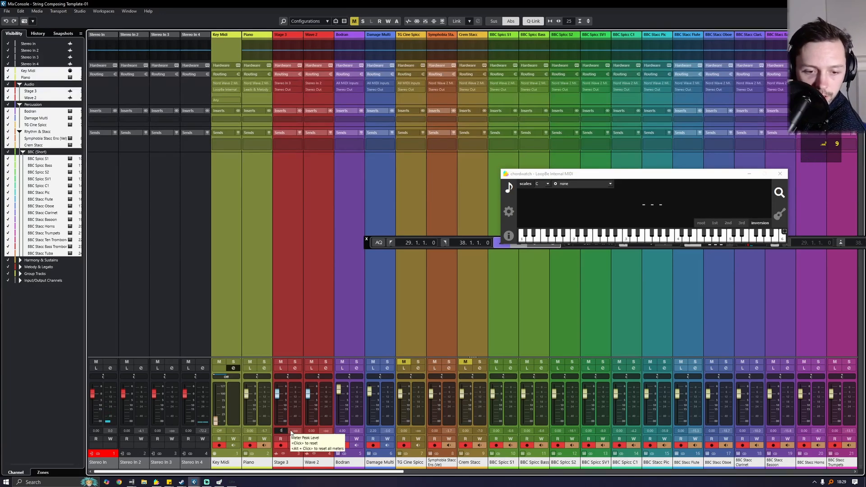
pyautogui.press('BackSpace')
pyautogui.write('-8')
pyautogui.press('Return')
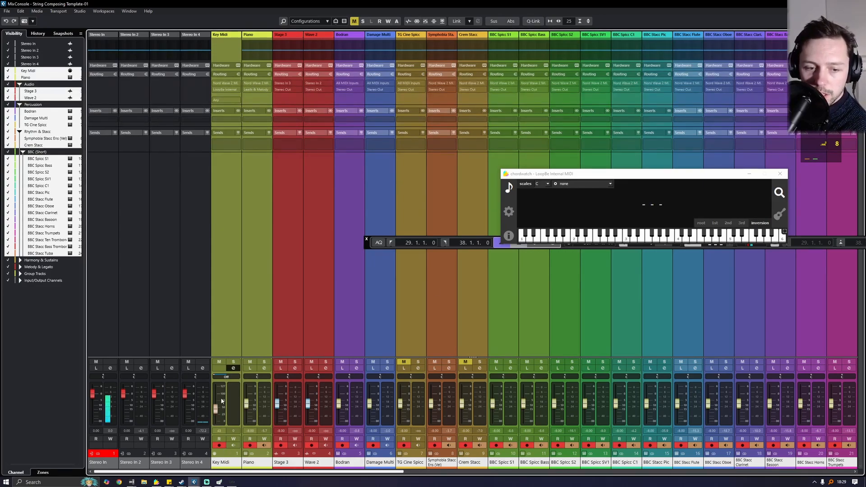
pyautogui.moveTo(334, 472); pyautogui.dragTo(818, 473)
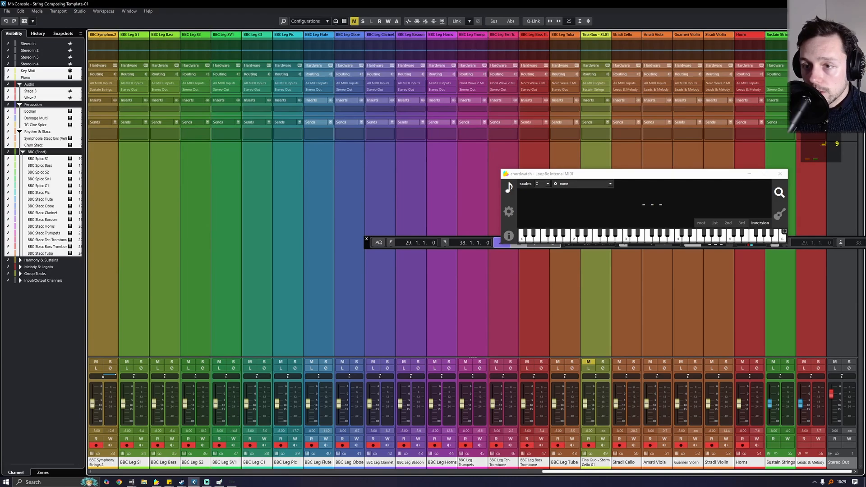
pyautogui.press('F3')
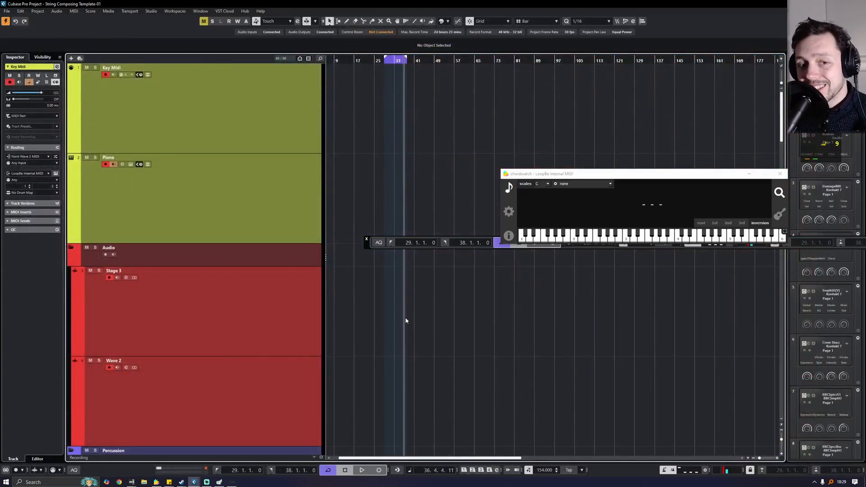
# - Select the Symphobia staccato ensemble track and collapse the Rhythm & Stacc folder
pyautogui.scroll(-15, 471, 334)
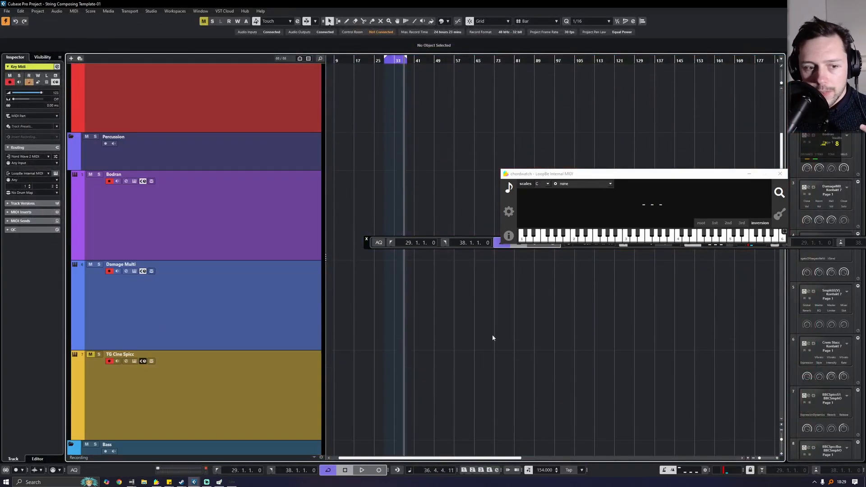
pyautogui.scroll(8, 482, 352)
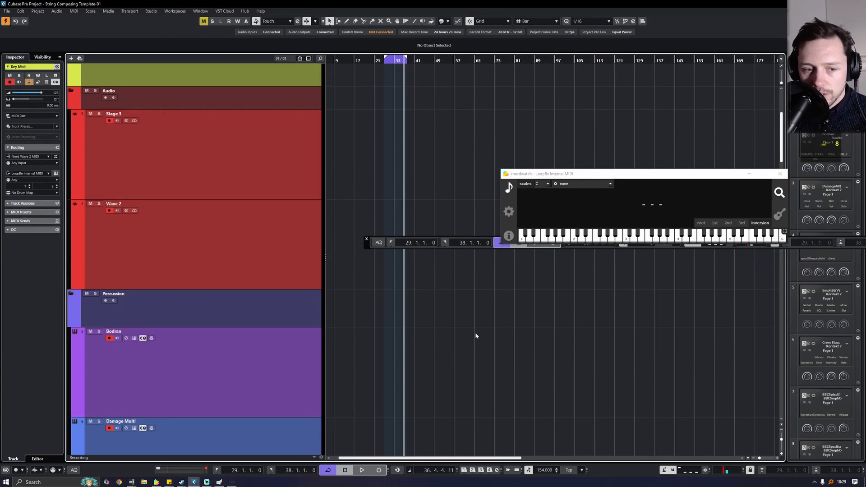
pyautogui.scroll(-6, 469, 338)
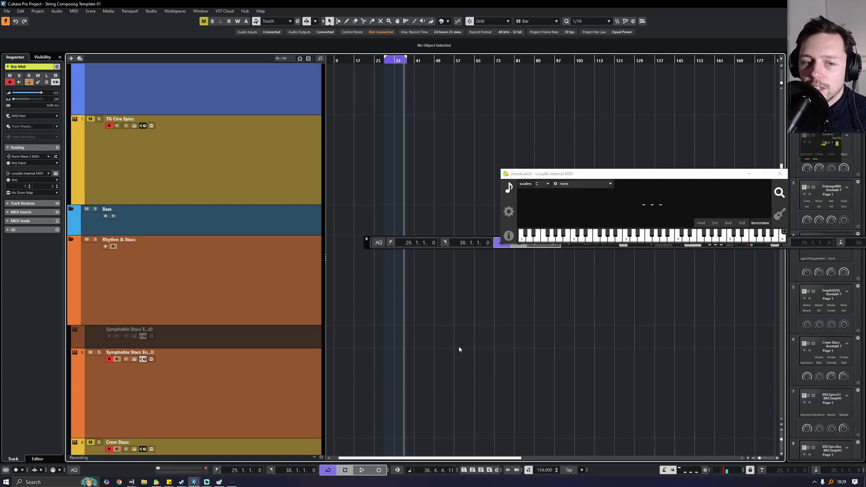
pyautogui.scroll(1, 458, 362)
pyautogui.scroll(-1, 448, 356)
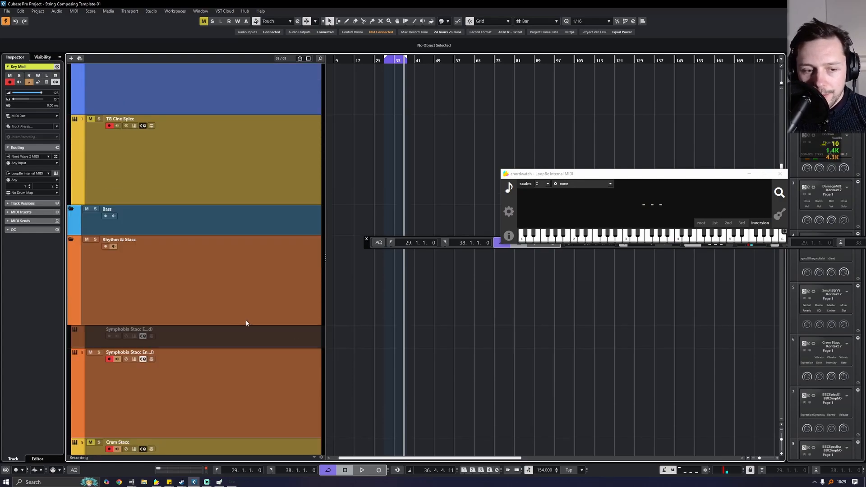
pyautogui.scroll(-2, 252, 312)
pyautogui.click(262, 299)
pyautogui.scroll(9, 225, 187)
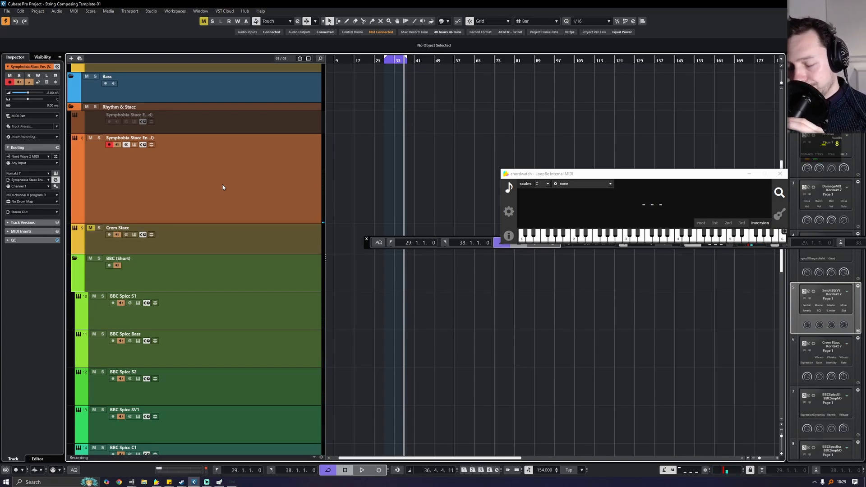
pyautogui.hscroll(-1, 396, 176)
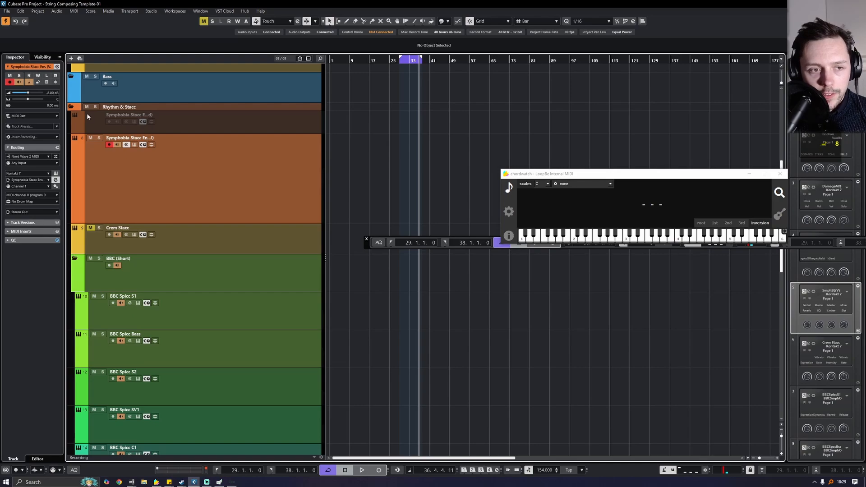
pyautogui.click(72, 108)
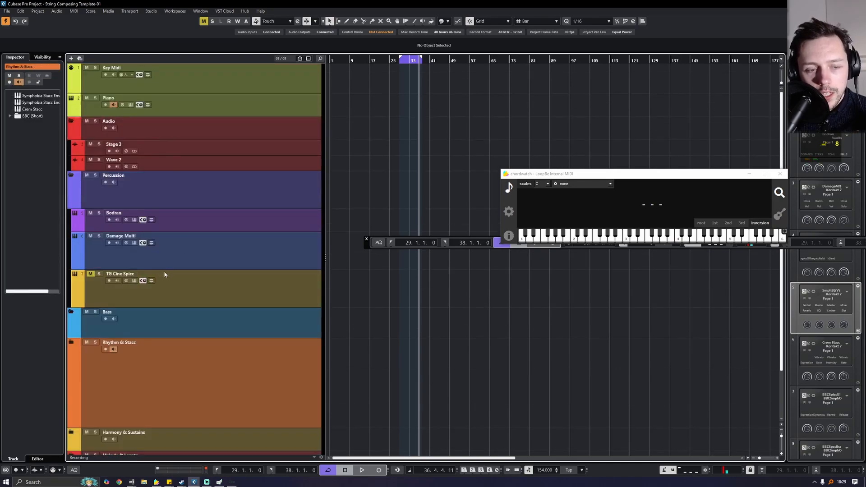
# - Collapse the Percussion folder, move Rhythm & Stacc to the top and expand it
pyautogui.click(72, 176)
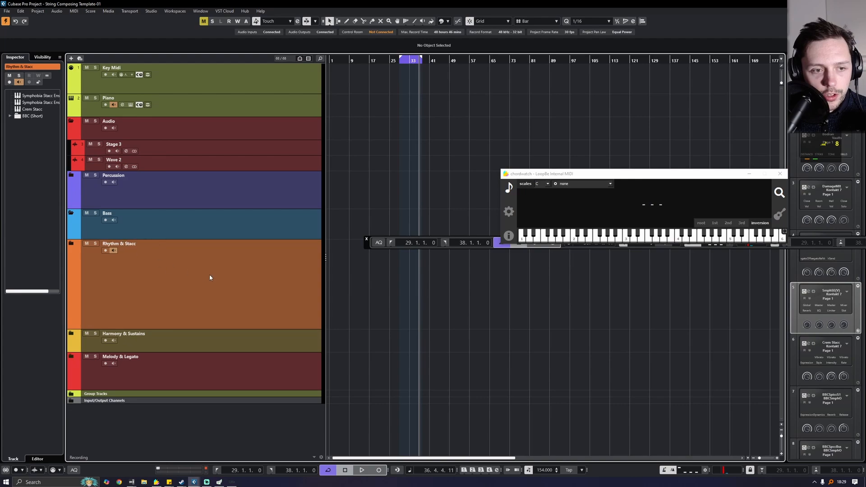
pyautogui.moveTo(209, 274); pyautogui.dragTo(180, 66)
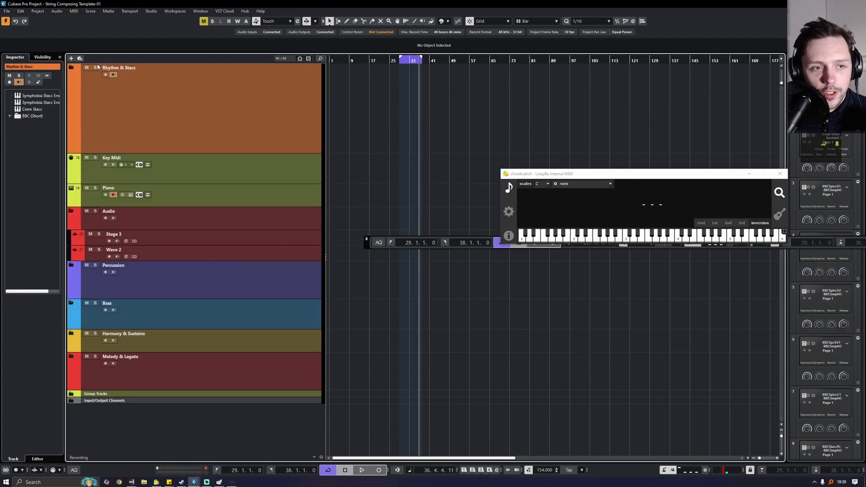
pyautogui.click(71, 67)
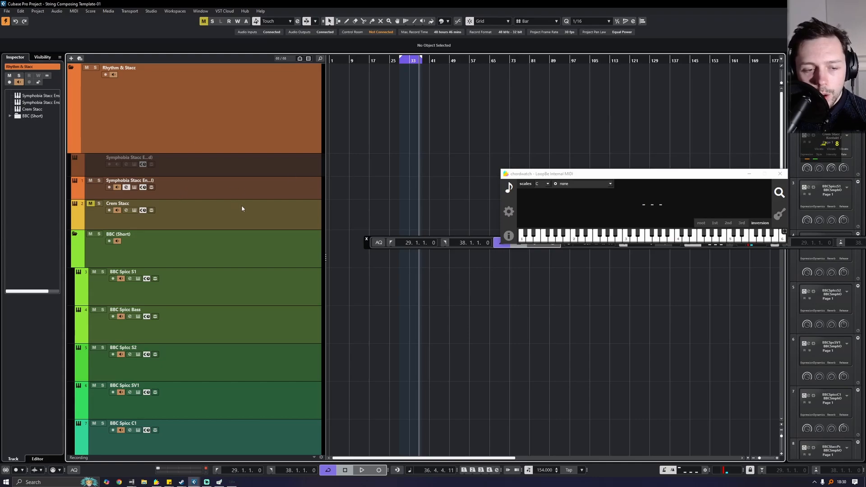
# - Select the BBC Stacc brass and woodwind tracks, from Tuba up to Oboe
pyautogui.scroll(-10, 242, 208)
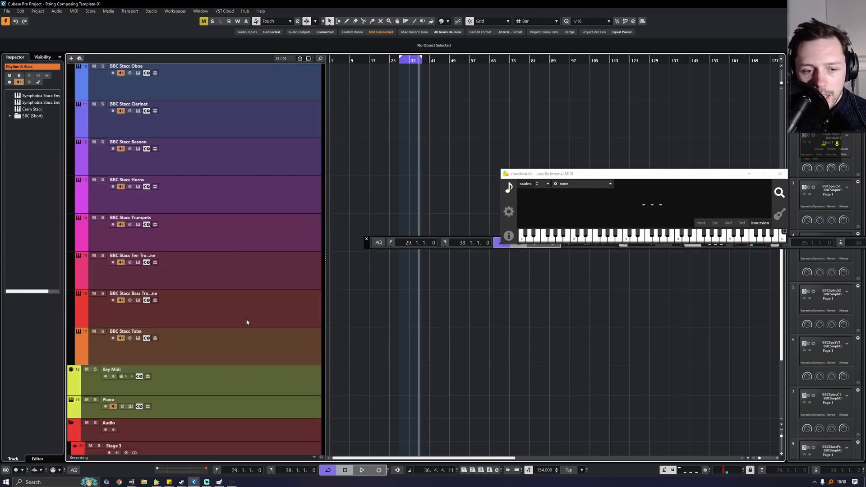
pyautogui.click(249, 333)
pyautogui.click(244, 230)
pyautogui.click(251, 197)
pyautogui.click(259, 158)
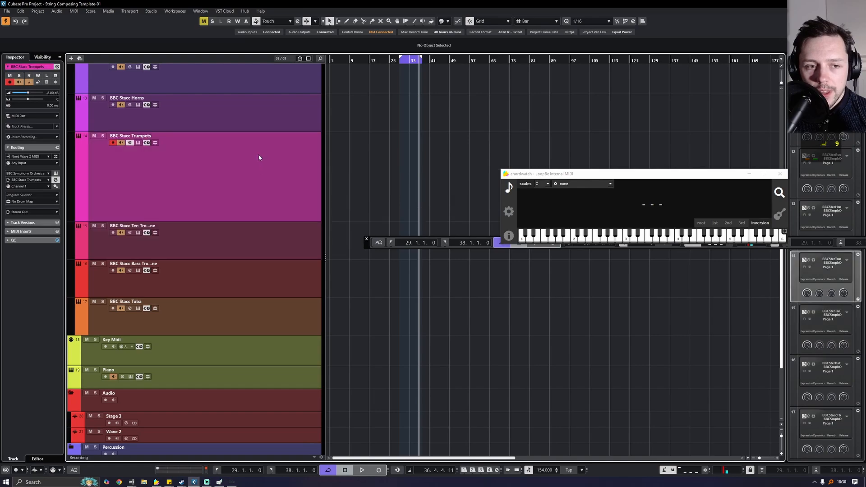
pyautogui.click(262, 124)
pyautogui.scroll(2, 277, 99)
pyautogui.click(281, 162)
pyautogui.scroll(2, 250, 147)
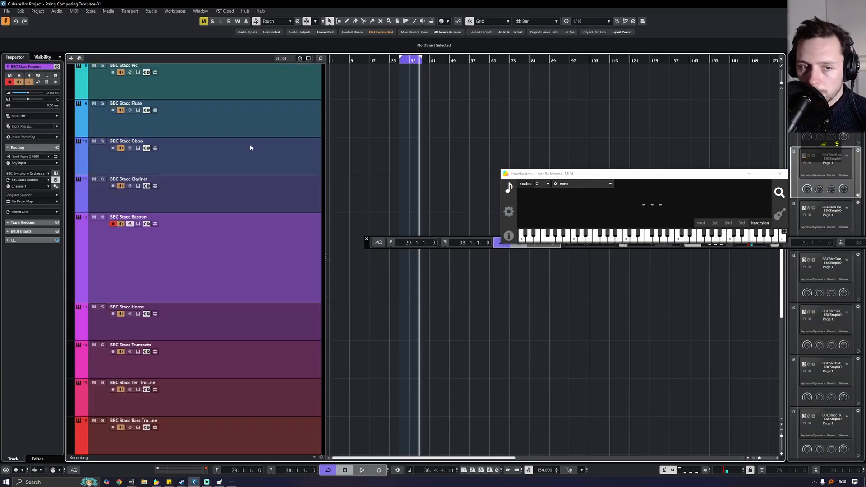
pyautogui.click(180, 206)
pyautogui.click(178, 165)
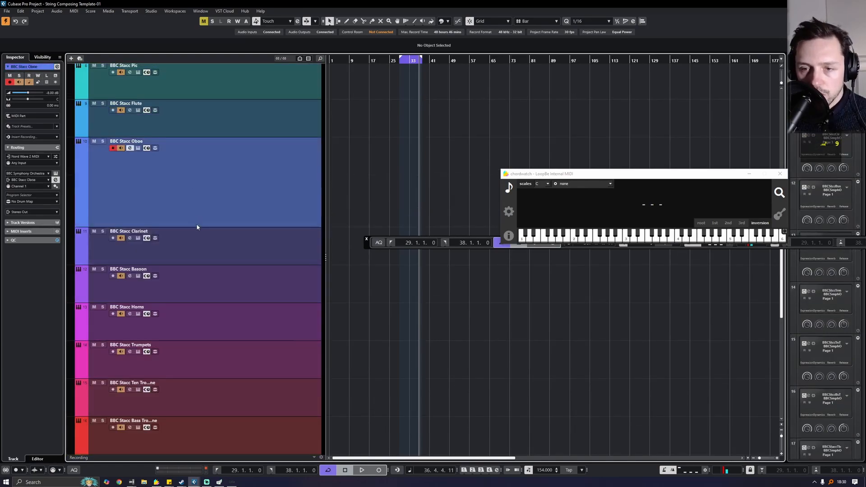
# - Select and arm the BBC Spicc C1 and BBC Spicc S1 tracks
pyautogui.scroll(4, 206, 218)
pyautogui.click(242, 195)
pyautogui.scroll(2, 242, 176)
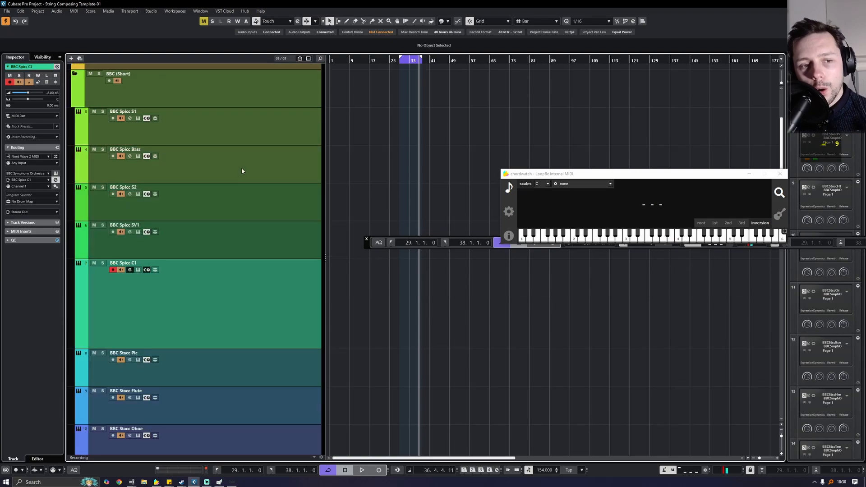
pyautogui.click(232, 127)
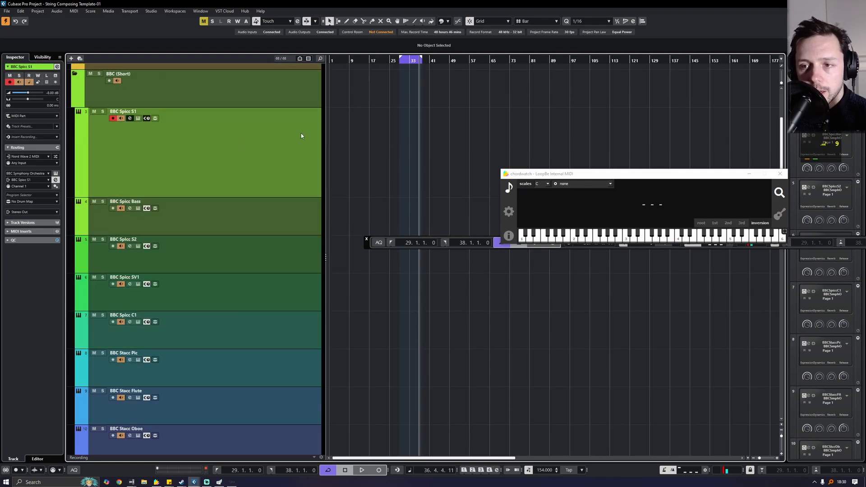
# - Record-enable the Symphobia track and the whole Rhythm & Stacc folder with its BBC Spicc tracks
pyautogui.click(280, 84)
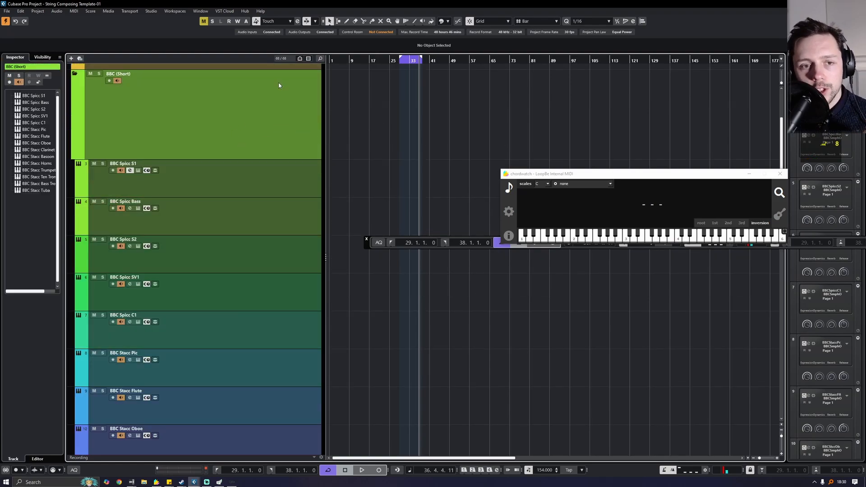
pyautogui.moveTo(395, 61); pyautogui.dragTo(400, 71)
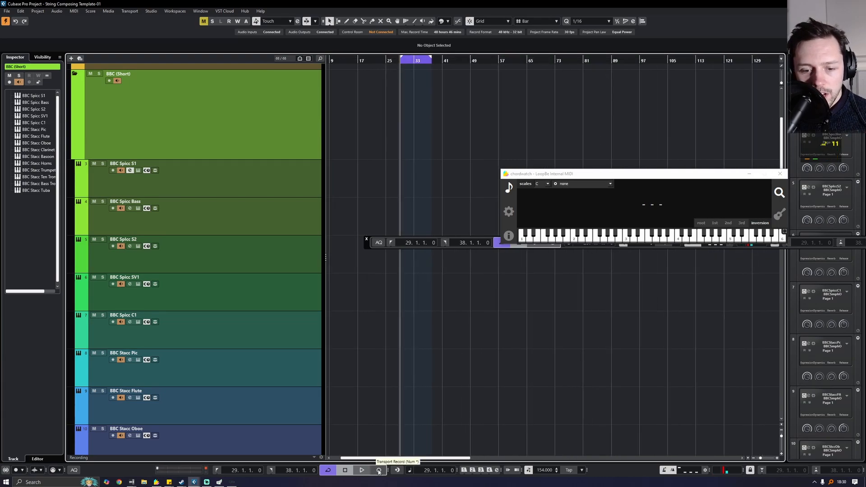
pyautogui.scroll(2, 175, 137)
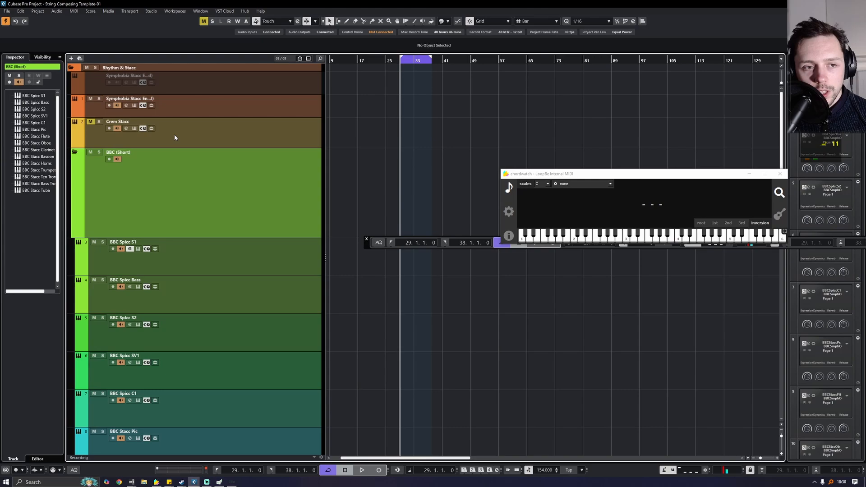
pyautogui.click(109, 105)
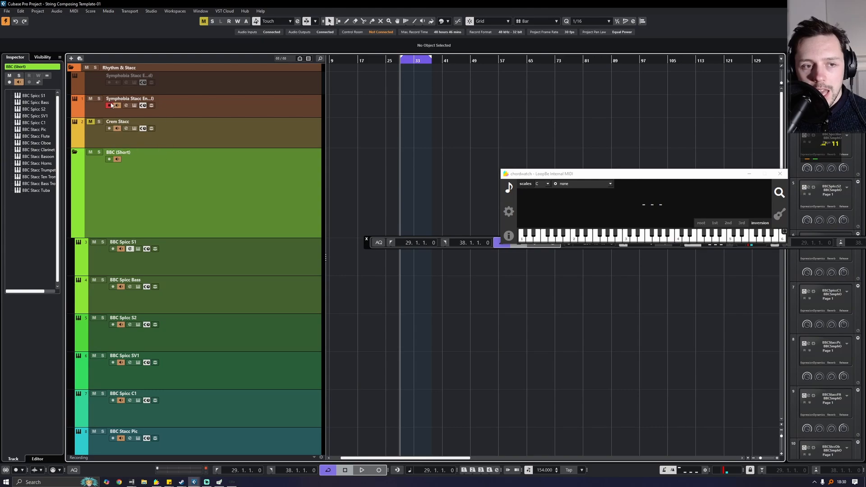
pyautogui.click(203, 65)
pyautogui.click(105, 74)
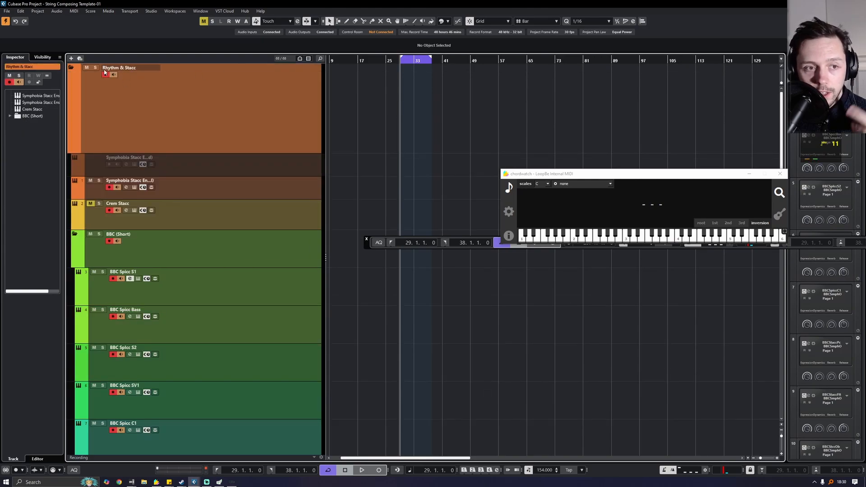
# - Record a MIDI take from bar 29 to 38 on all armed Rhythm & Stacc tracks
pyautogui.click(379, 470)
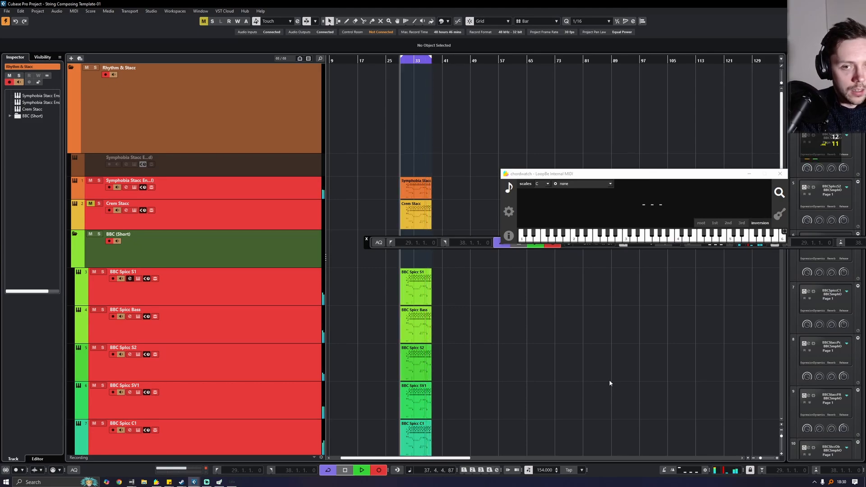
pyautogui.press('space')
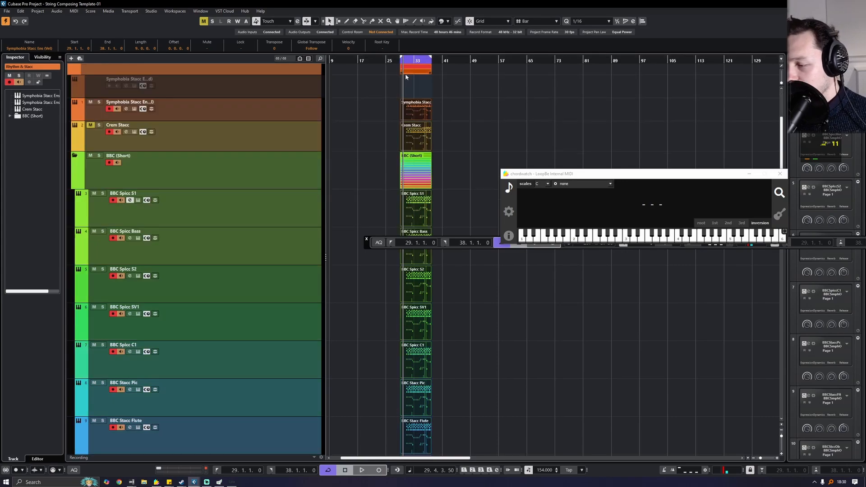
# - Split all recorded parts at bar 30 with the Scissors tool
pyautogui.moveTo(400, 62); pyautogui.dragTo(389, 75)
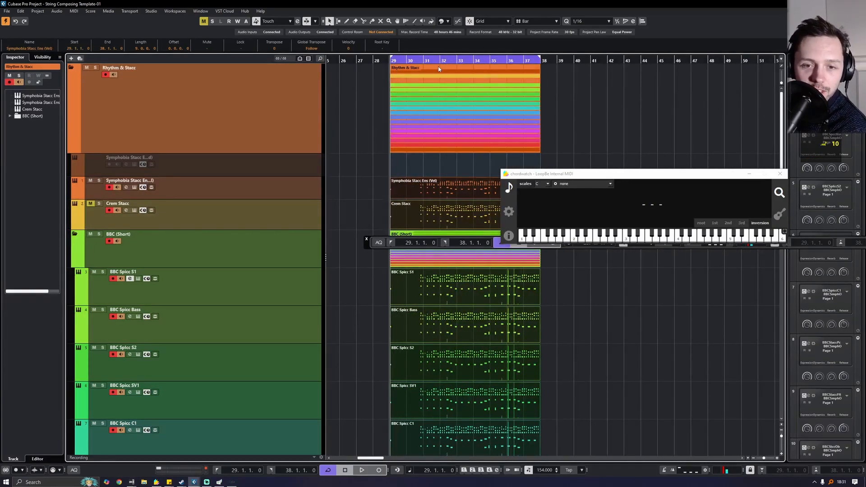
pyautogui.press('space')
pyautogui.rightClick(404, 159)
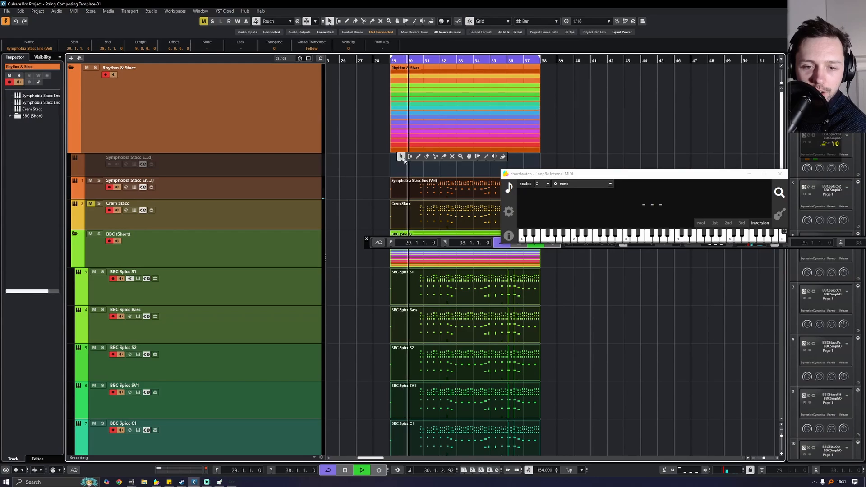
pyautogui.click(435, 156)
pyautogui.click(405, 195)
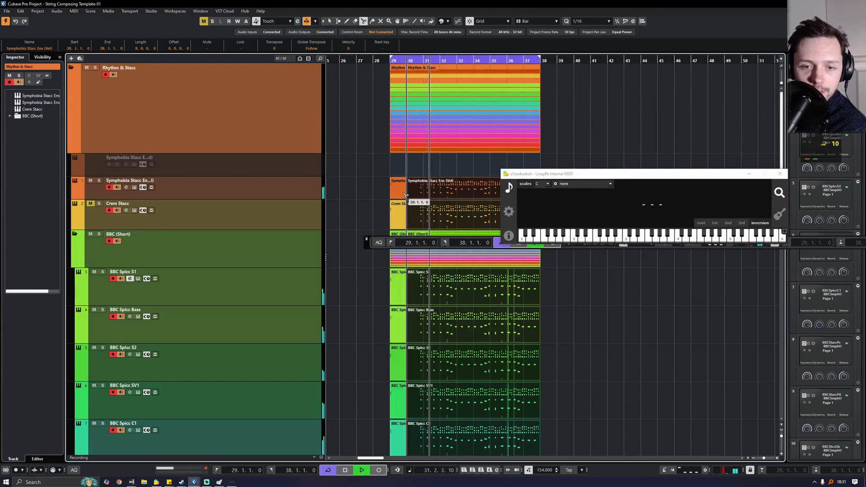
# - Delete the slices before bar 30 on every track
pyautogui.rightClick(376, 179)
pyautogui.click(379, 180)
pyautogui.moveTo(370, 174); pyautogui.dragTo(398, 412)
pyautogui.scroll(-5, 391, 416)
pyautogui.press('Delete')
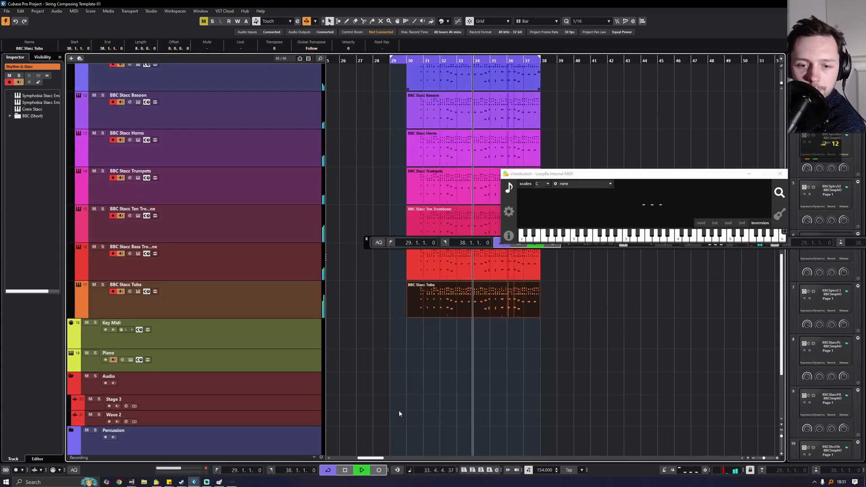
# - Move the cycle's left locator to bar 30 and stop playback
pyautogui.scroll(5, 399, 413)
pyautogui.scroll(5, 399, 367)
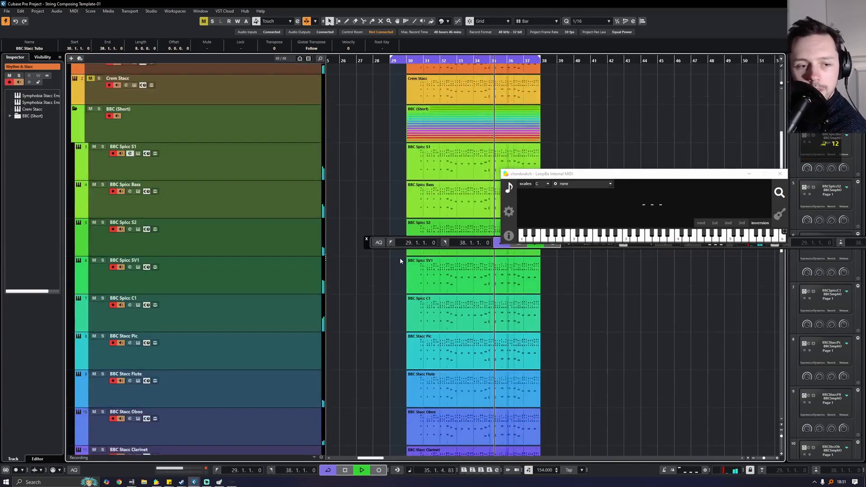
pyautogui.scroll(3, 260, 147)
pyautogui.scroll(2, 327, 105)
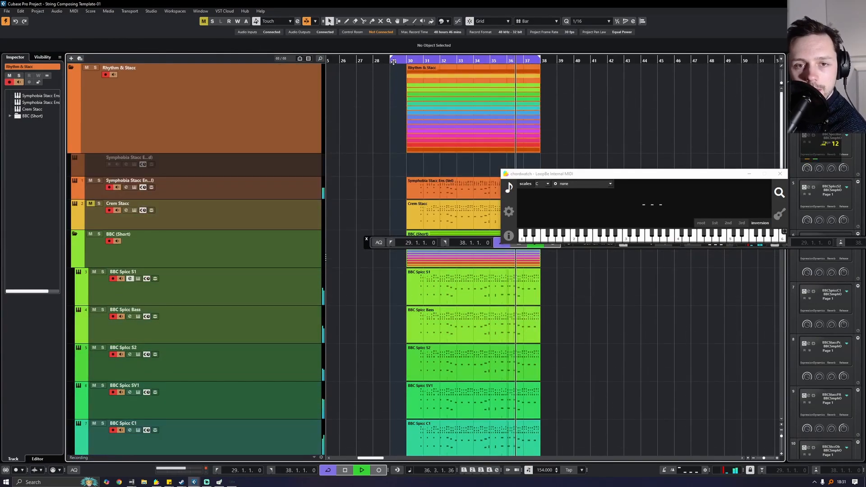
pyautogui.moveTo(393, 62); pyautogui.dragTo(410, 62)
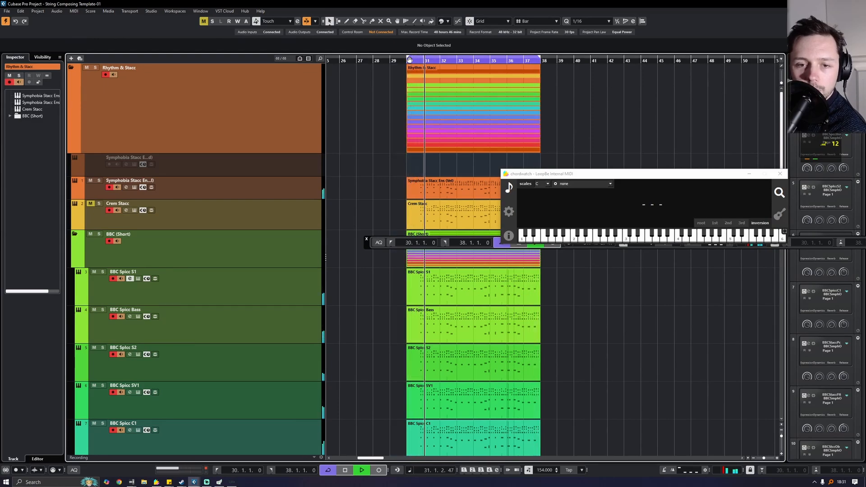
pyautogui.press('space')
# - Open the Symphobia, Crem Stacc and BBC parts in the Key Editor
pyautogui.click(464, 196)
pyautogui.scroll(-3, 589, 129)
pyautogui.moveTo(591, 106); pyautogui.dragTo(435, 359)
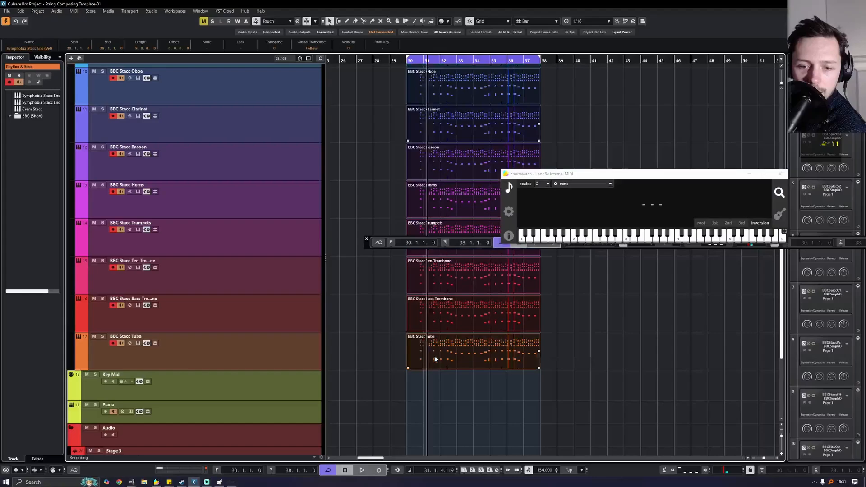
pyautogui.click(73, 11)
pyautogui.click(92, 34)
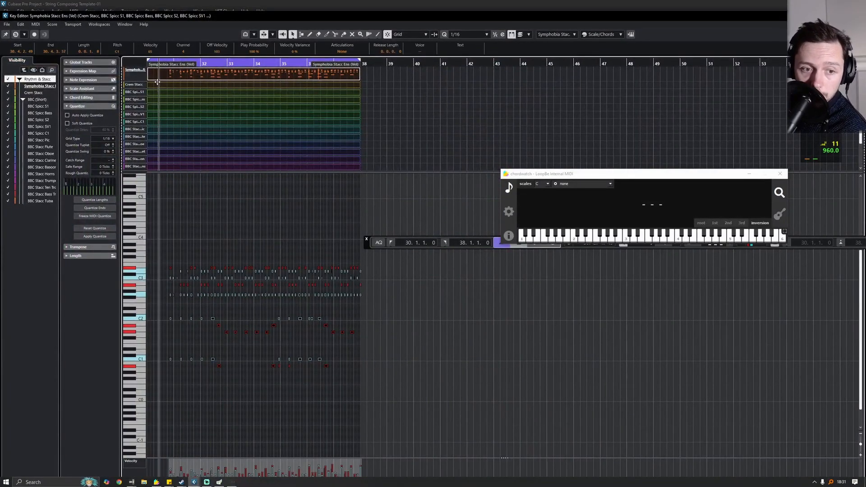
# - Quantize the recorded notes to a 1/16 grid, close the Key Editor and play back
pyautogui.scroll(6, 168, 108)
pyautogui.scroll(-8, 170, 102)
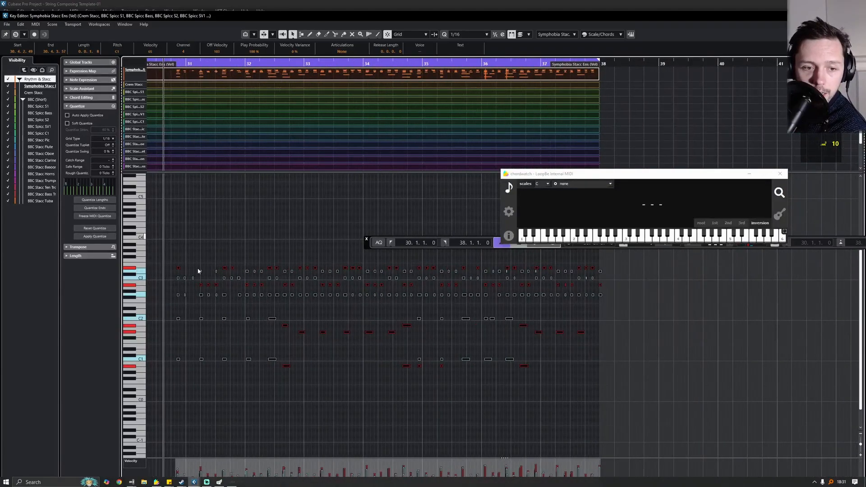
pyautogui.click(466, 36)
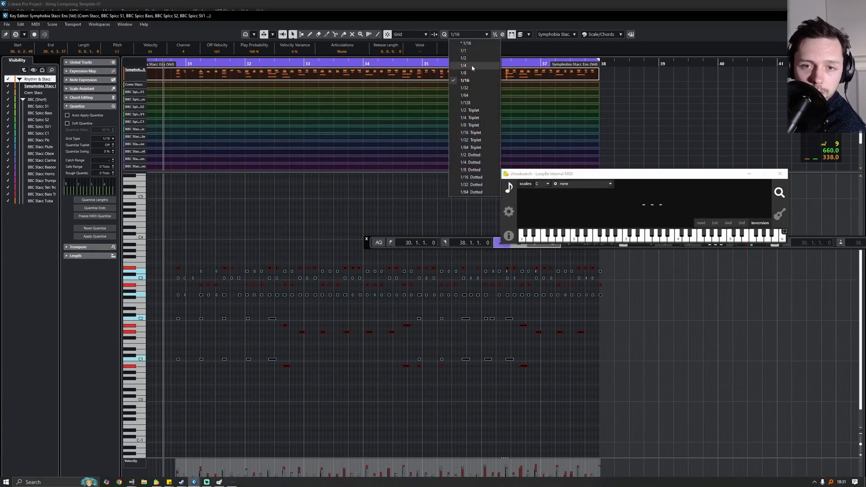
pyautogui.click(472, 64)
pyautogui.click(468, 35)
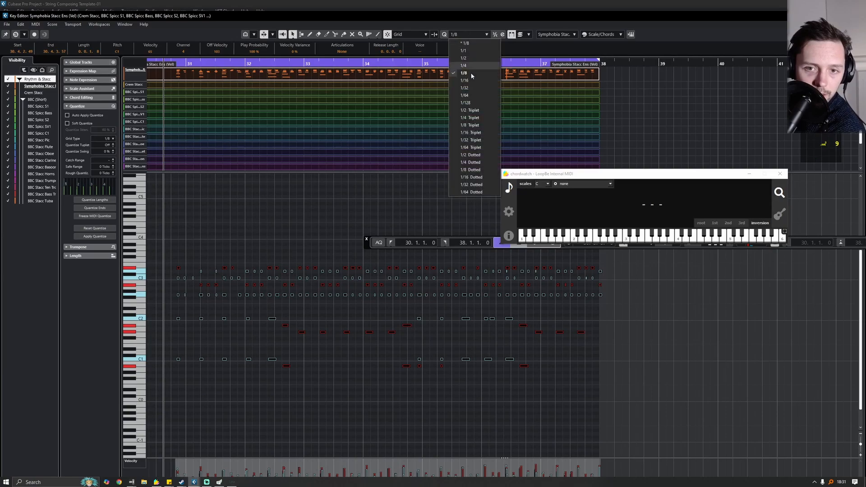
pyautogui.click(471, 80)
pyautogui.press('q')
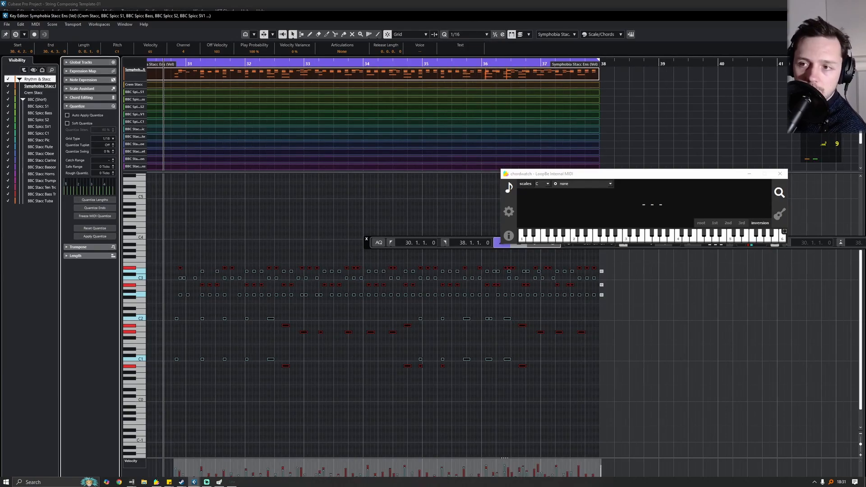
pyautogui.press('Escape')
pyautogui.press('space')
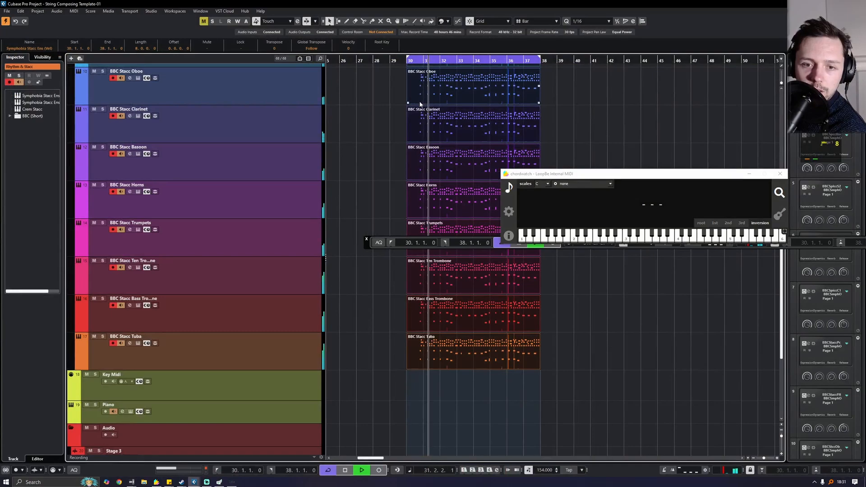
# - Move the cycle start to bar 31 and restart playback from there
pyautogui.moveTo(428, 62); pyautogui.dragTo(425, 61)
pyautogui.click(424, 62)
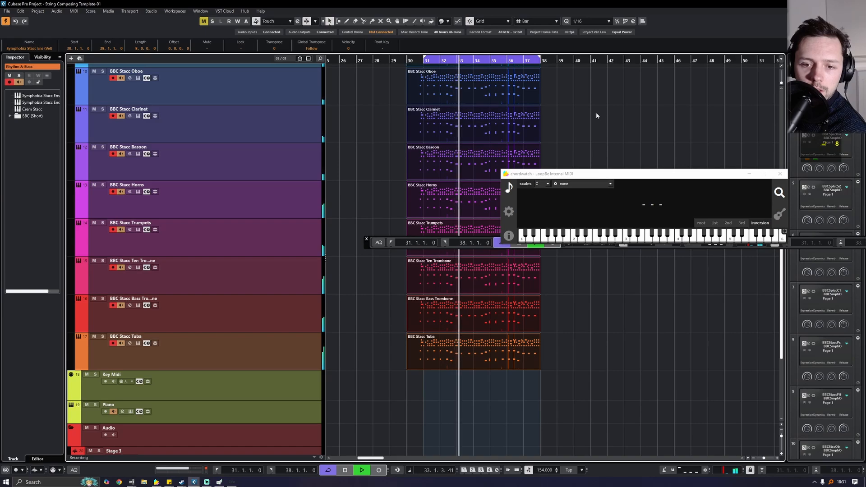
pyautogui.press('space')
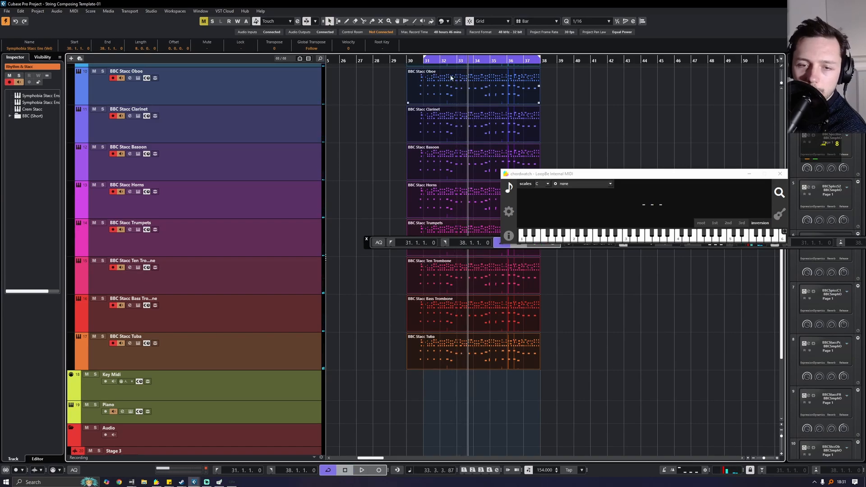
pyautogui.click(419, 62)
pyautogui.press('space')
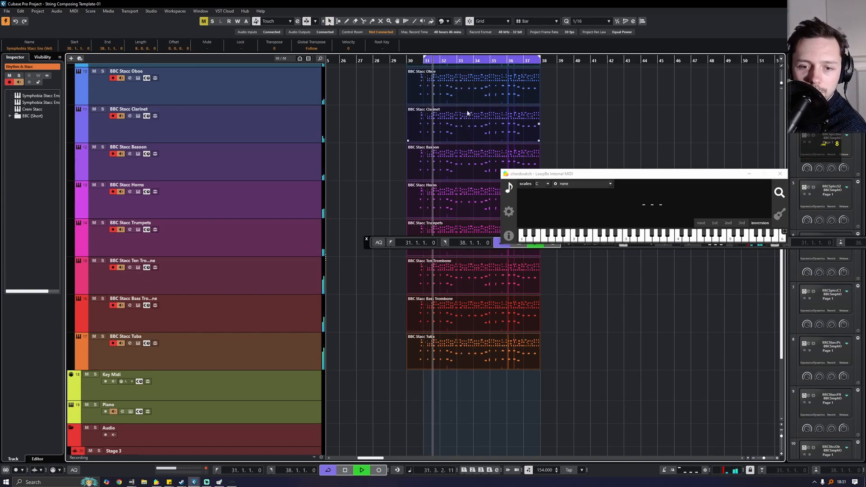
# - Deselect all parts, then undo and redo the deletion of the bar-29 slices
pyautogui.scroll(4, 415, 117)
pyautogui.scroll(2, 576, 101)
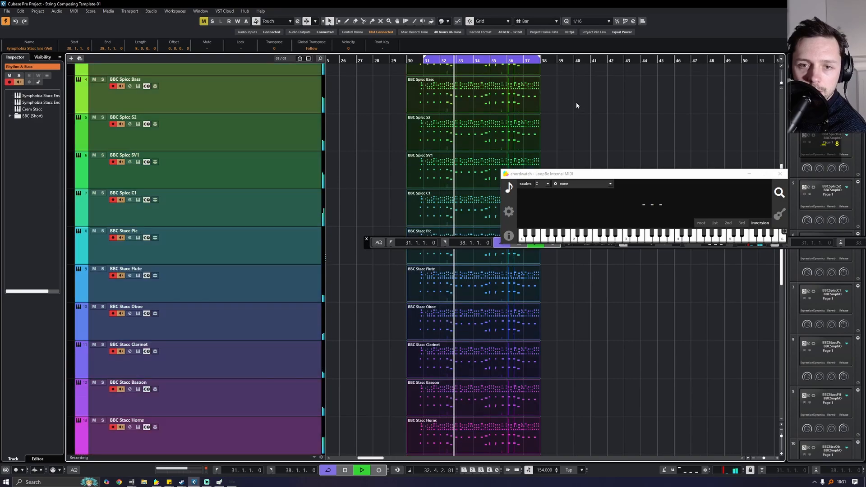
pyautogui.click(580, 107)
pyautogui.hotkey('ctrl', 'z')
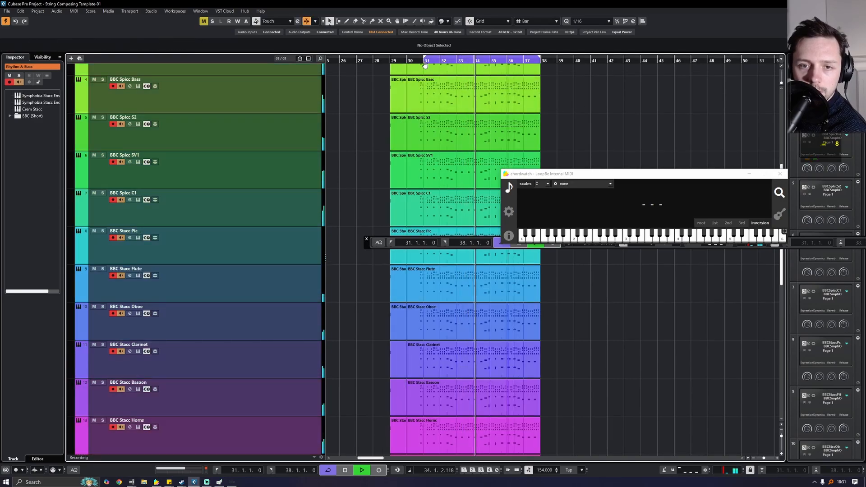
pyautogui.click(21, 11)
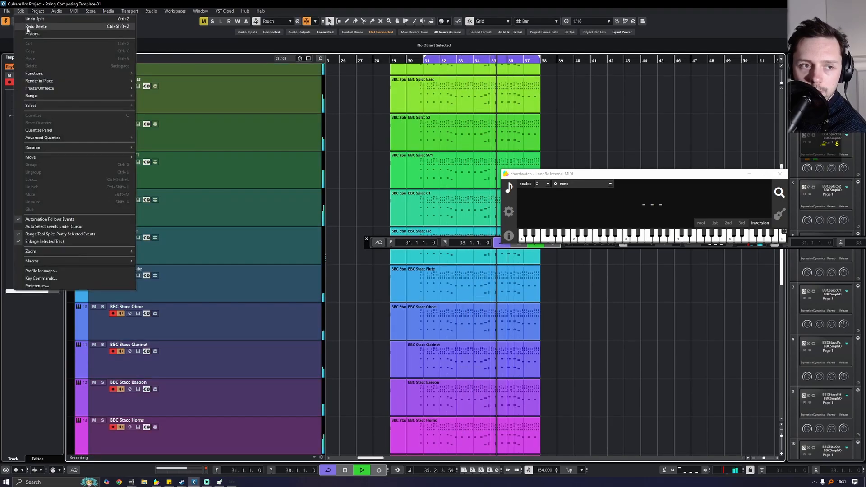
pyautogui.click(28, 27)
pyautogui.press('space')
pyautogui.click(424, 62)
# - Select tracks 1 to 17, from Symphobia Stacc Ens down to BBC Stacc Tuba
pyautogui.scroll(6, 429, 136)
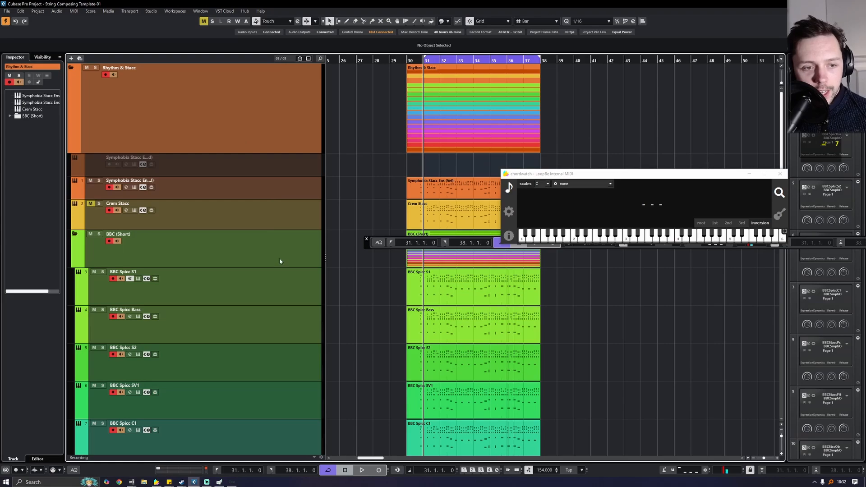
pyautogui.scroll(-2, 260, 160)
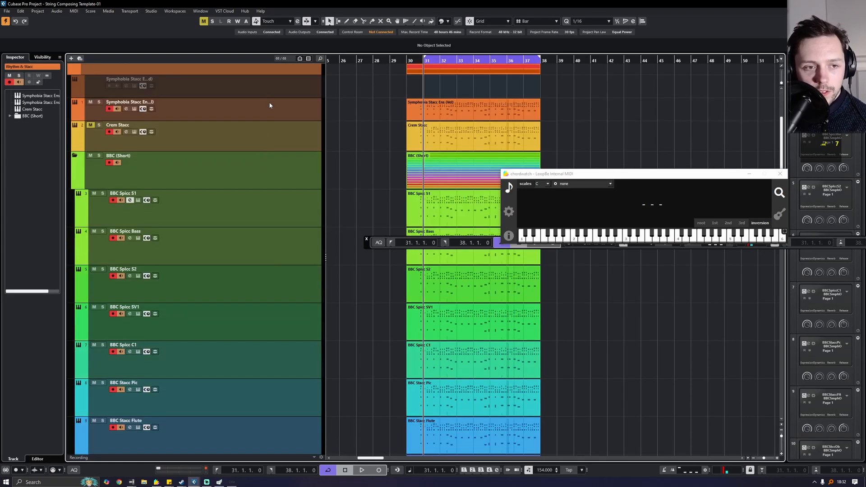
pyautogui.click(269, 105)
pyautogui.scroll(-10, 260, 122)
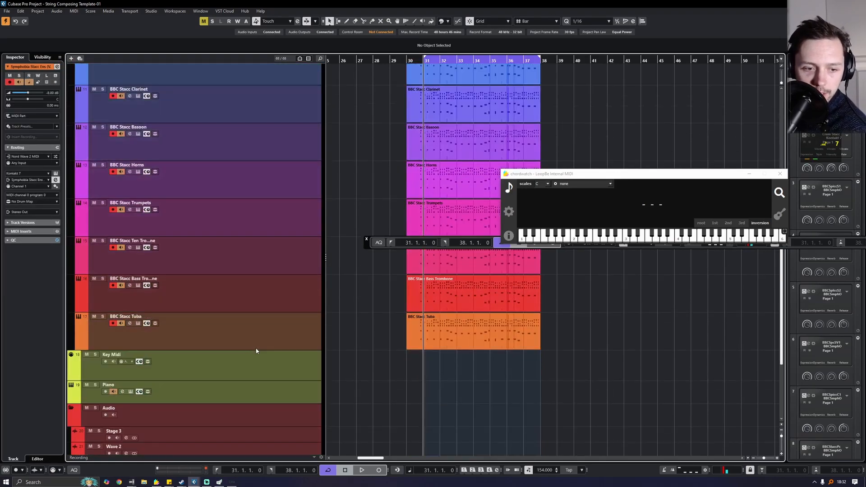
pyautogui.keyDown('shift'); pyautogui.click(261, 333); pyautogui.keyUp('shift')
# - Bring up the track options menu for the selected tracks, then dismiss it without choosing
pyautogui.rightClick(260, 250)
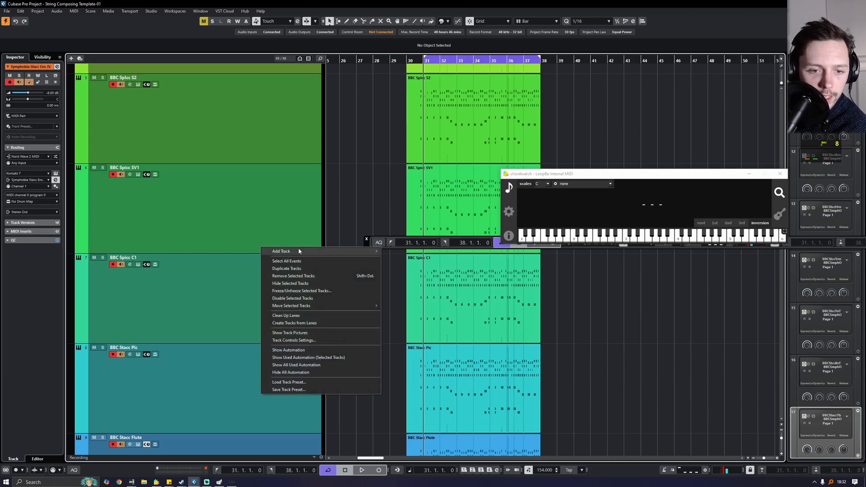
pyautogui.moveTo(306, 251)
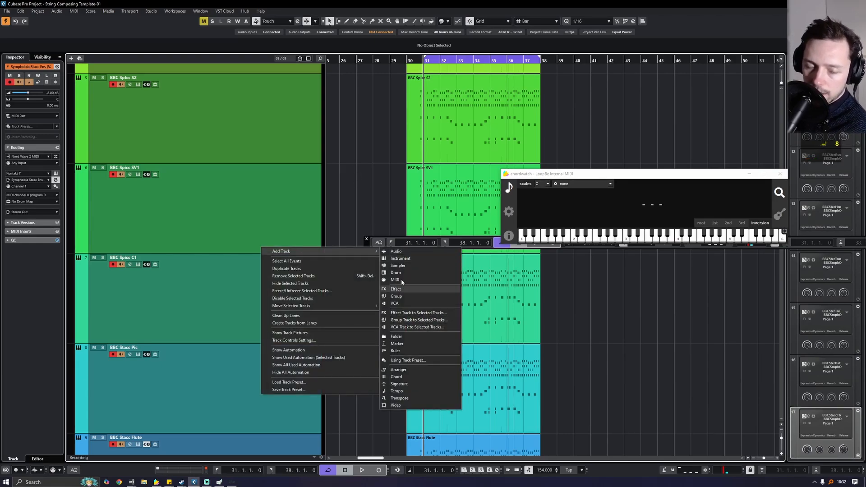
pyautogui.click(366, 165)
# - Check a channel send's available bus destinations in MixConsole without assigning one
pyautogui.press('F3')
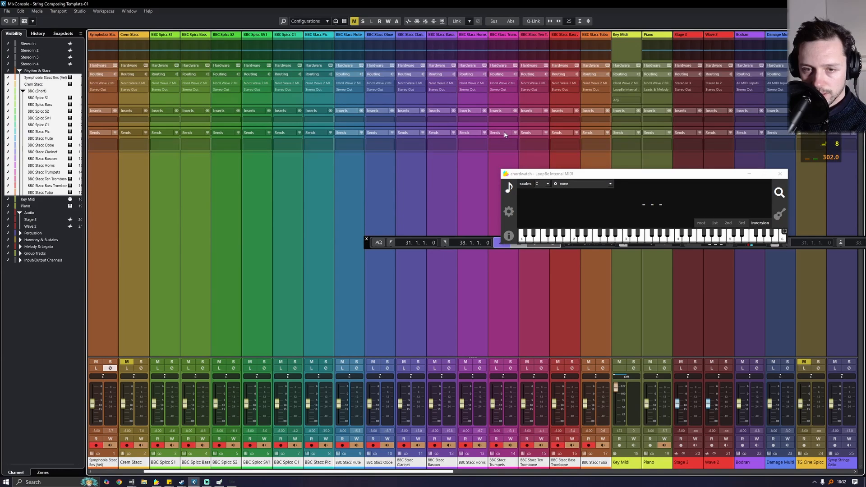
pyautogui.click(501, 144)
pyautogui.moveTo(584, 175); pyautogui.dragTo(591, 298)
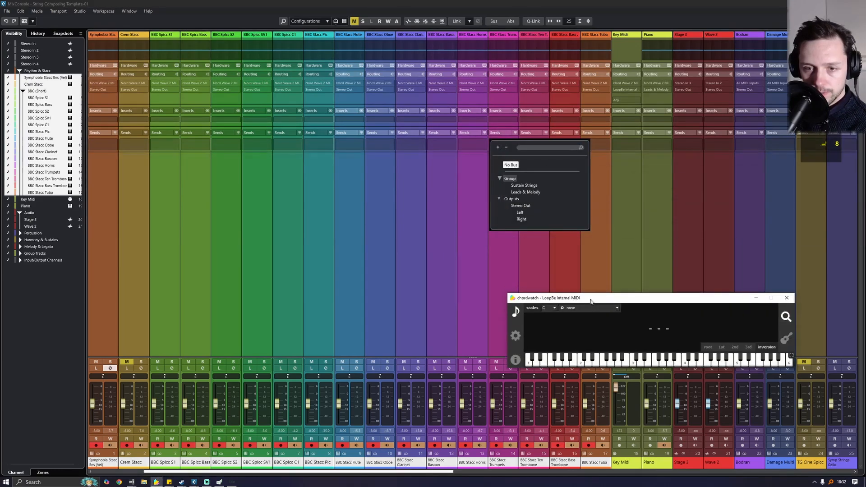
pyautogui.click(506, 145)
pyautogui.click(498, 145)
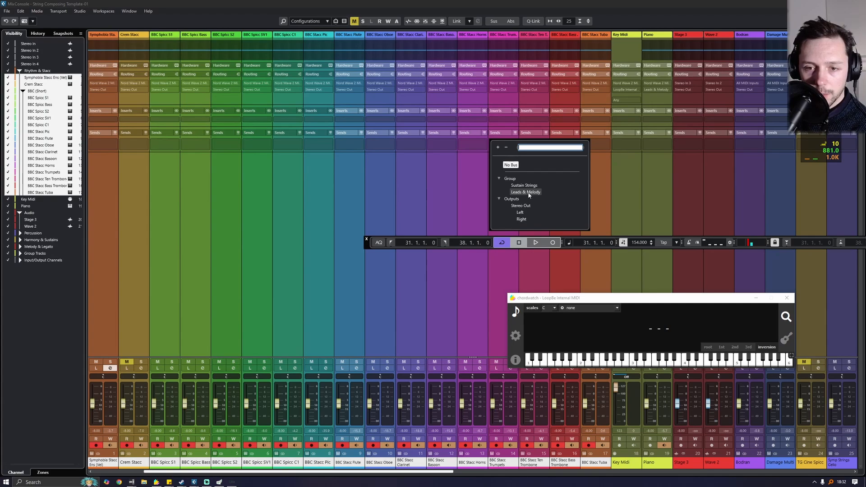
pyautogui.click(347, 163)
# - Add a group track fed by the selected staccato tracks, named 'Ryhtym & Staccato'
pyautogui.press('F3')
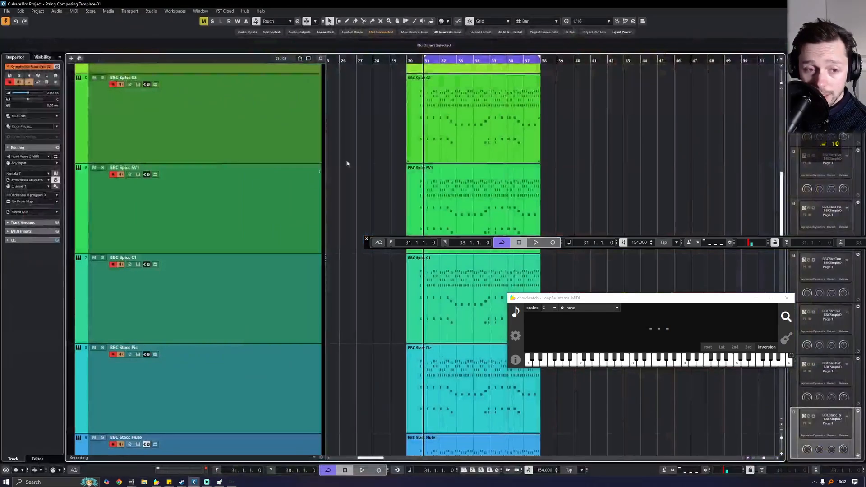
pyautogui.rightClick(228, 190)
pyautogui.moveTo(338, 195)
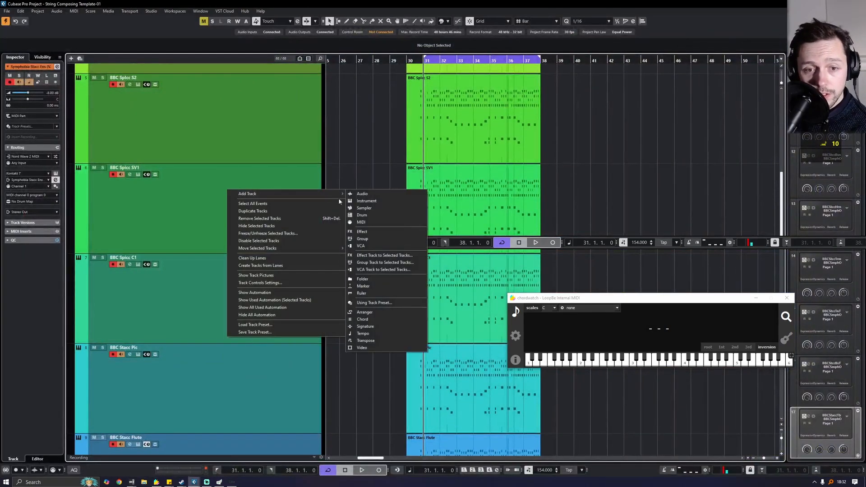
pyautogui.click(379, 263)
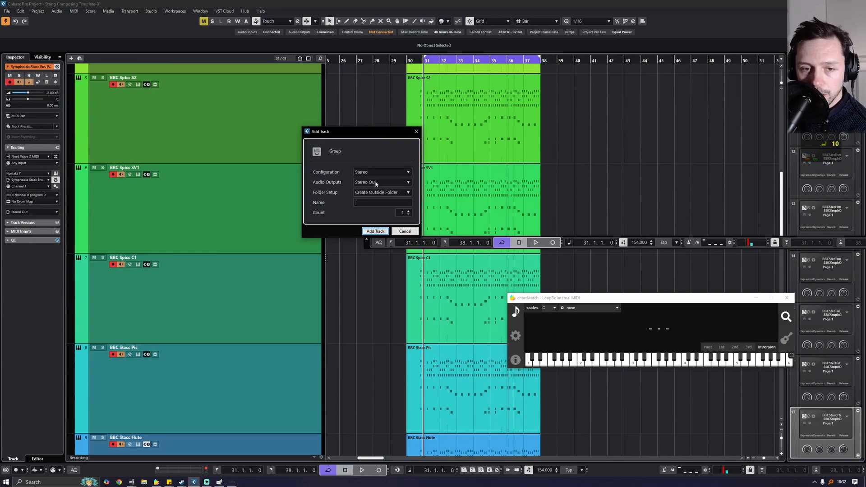
pyautogui.write('R')
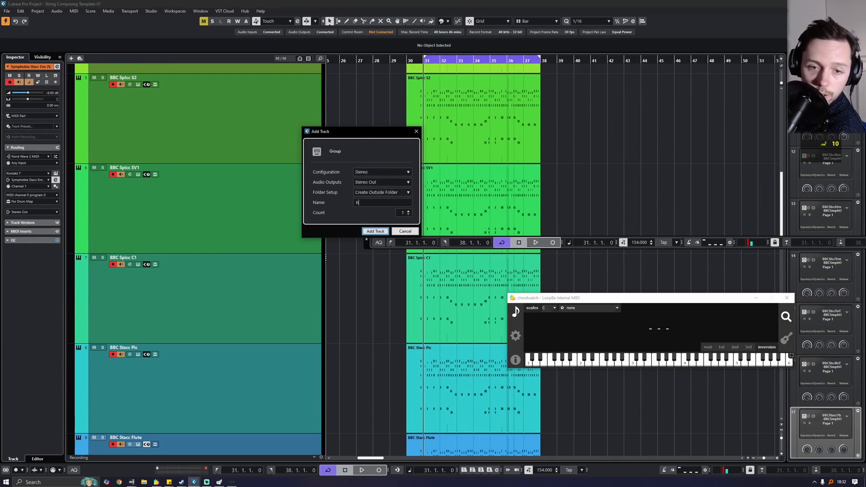
pyautogui.write('hy')
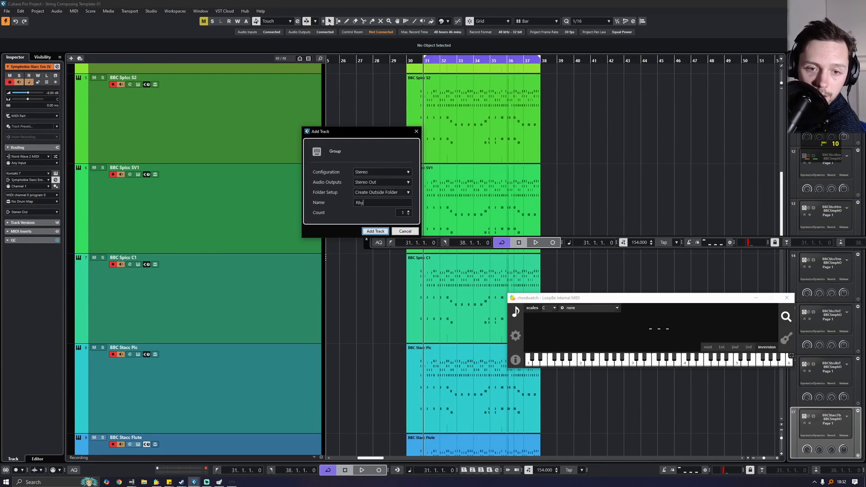
pyautogui.press('BackSpace')
pyautogui.write('tyh')
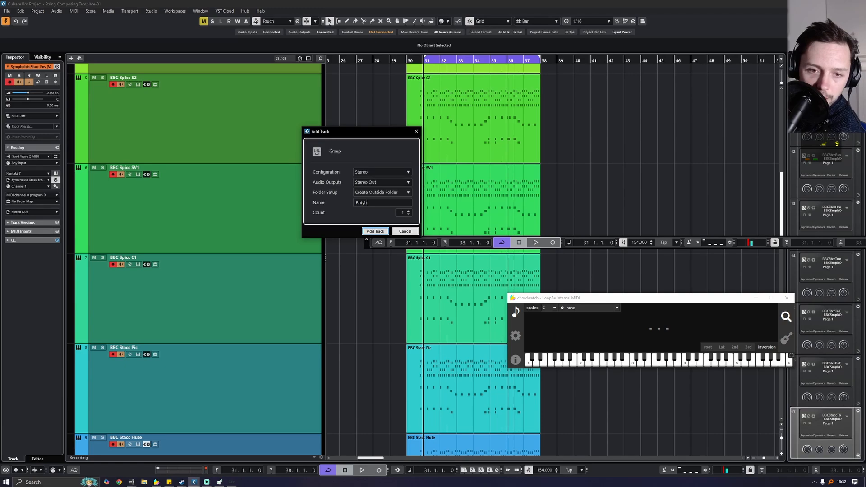
pyautogui.write('m & Staccato')
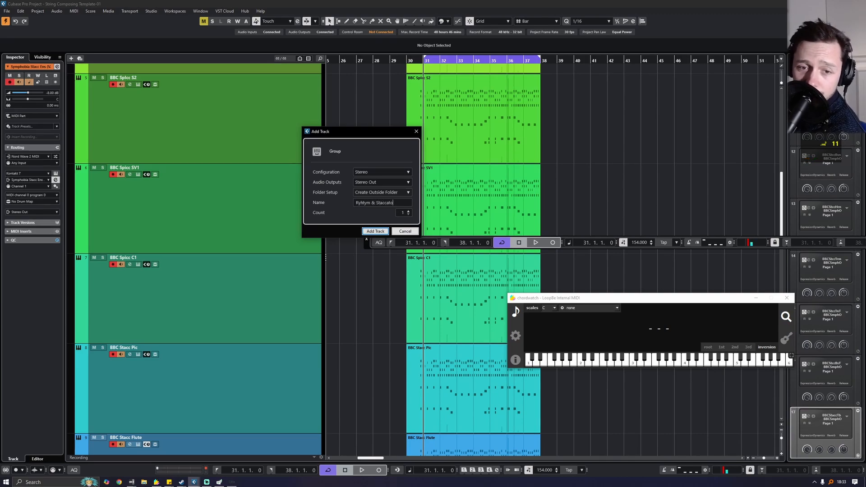
pyautogui.press('Return')
# - Correct the group track's name to 'Rhythm & Staccato'
pyautogui.scroll(5, 393, 123)
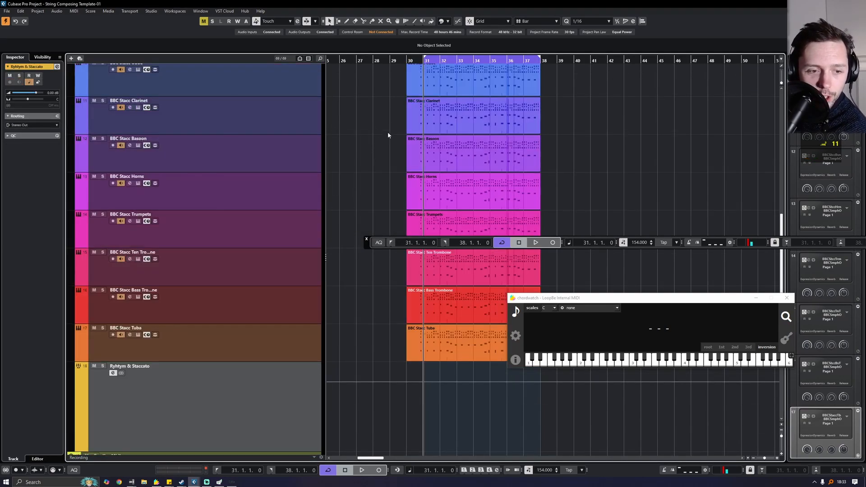
pyautogui.scroll(5, 361, 179)
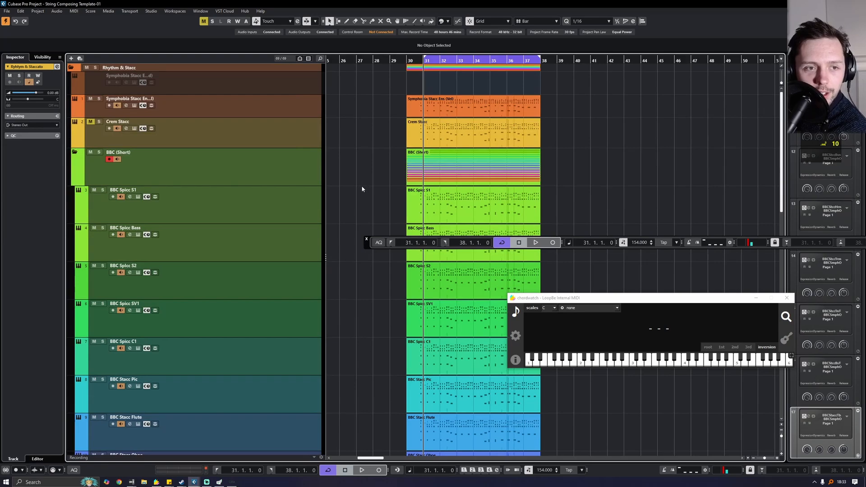
pyautogui.scroll(-15, 361, 185)
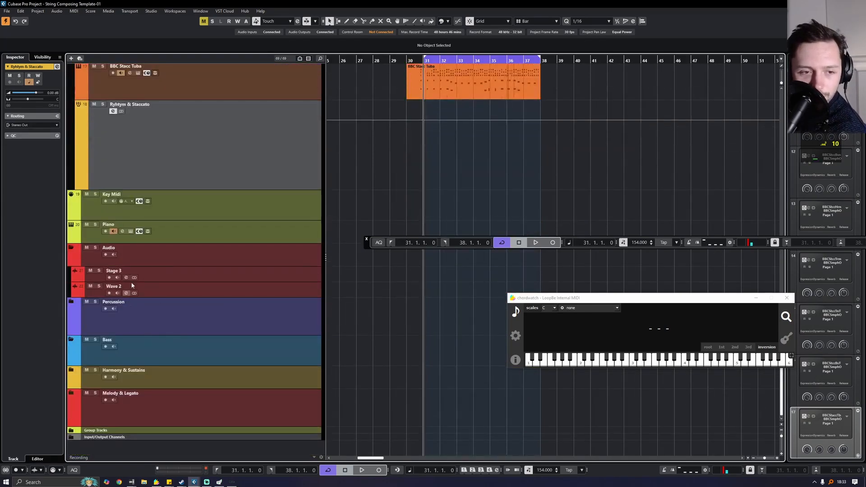
pyautogui.scroll(2, 125, 155)
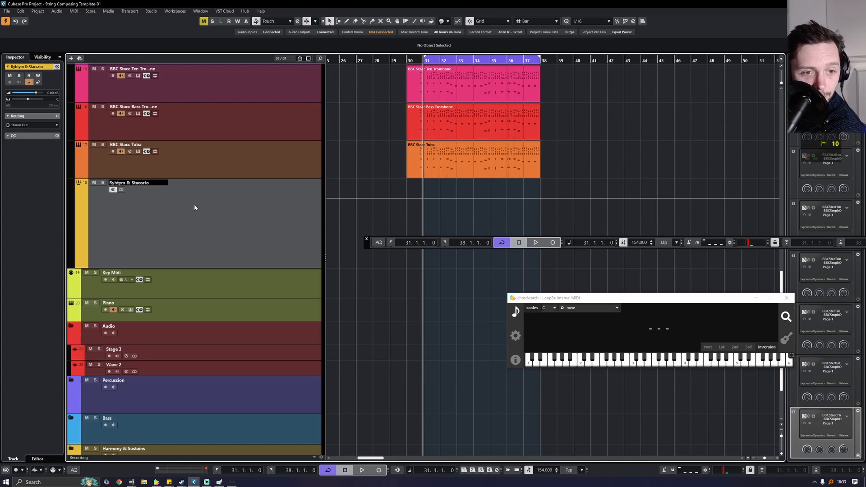
pyautogui.press('BackSpace')
pyautogui.press('BackSpace')
pyautogui.write('hyt')
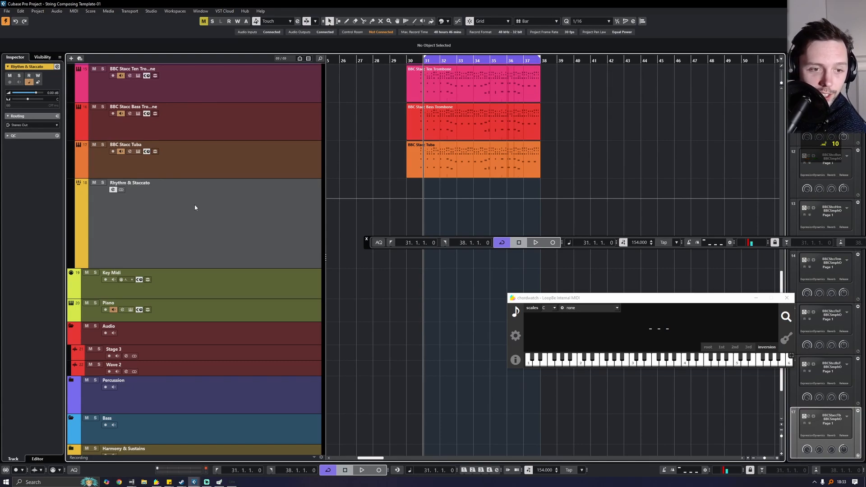
# - Move the Rhythm & Staccato track down into the Group Tracks folder and show MixConsole
pyautogui.scroll(2, 248, 192)
pyautogui.scroll(-2, 239, 230)
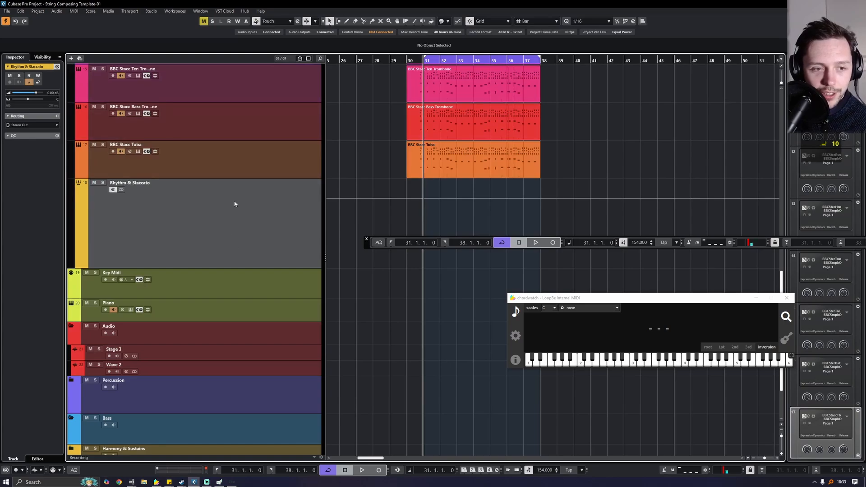
pyautogui.scroll(-2, 254, 153)
pyautogui.moveTo(208, 424); pyautogui.dragTo(172, 425)
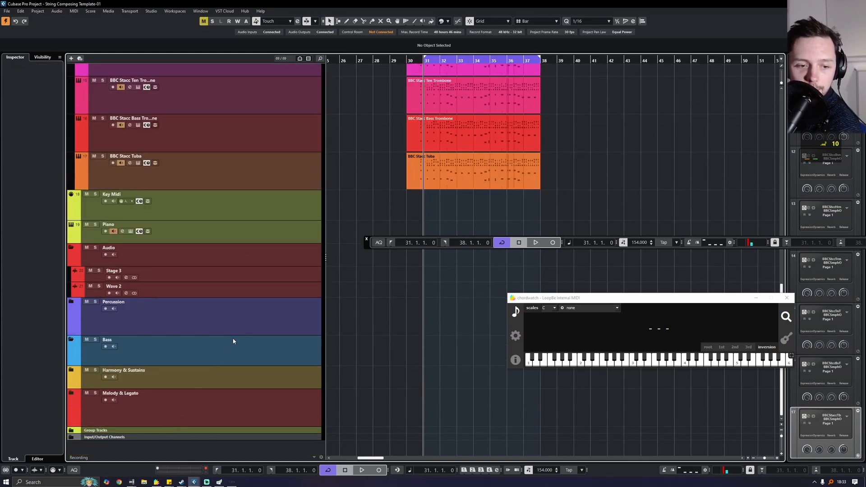
pyautogui.press('F3')
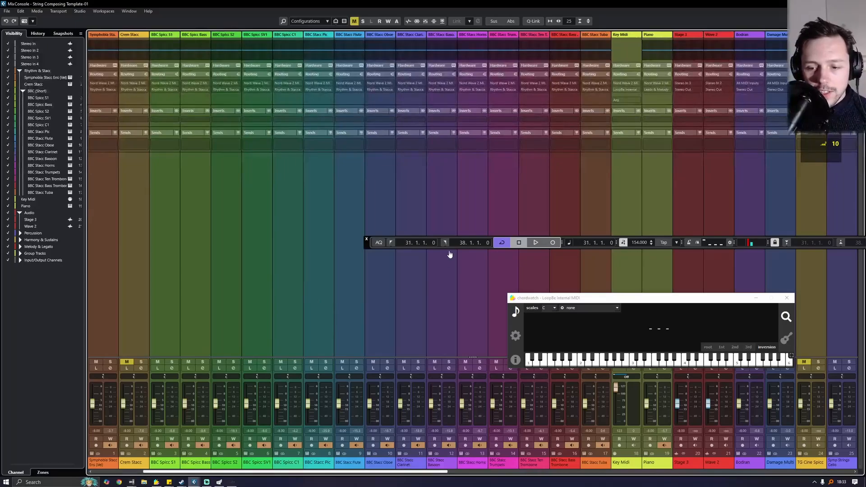
# - Play the project and briefly solo, then unsolo, the Rhythm & Staccato group channel
pyautogui.press('space')
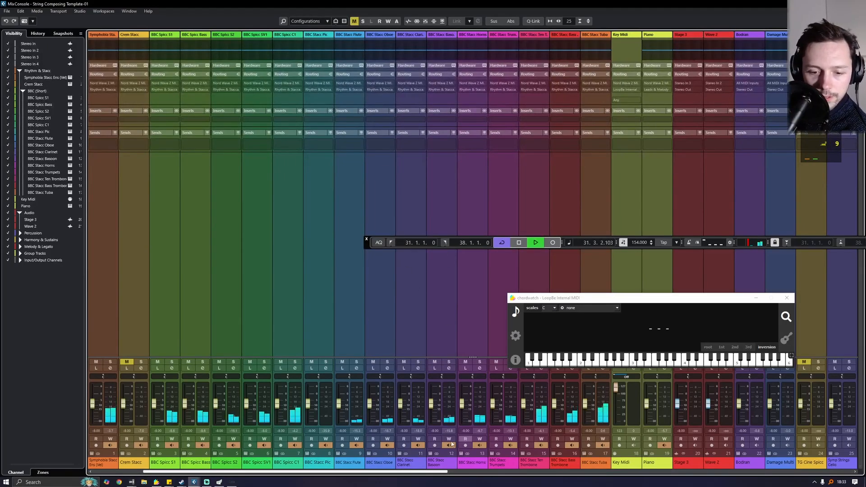
pyautogui.moveTo(417, 472); pyautogui.dragTo(831, 462)
pyautogui.moveTo(698, 300); pyautogui.dragTo(529, 192)
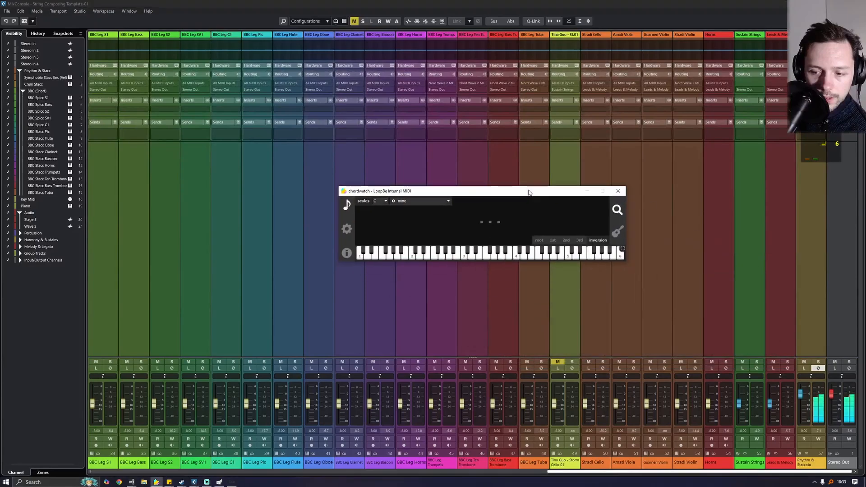
pyautogui.click(827, 371)
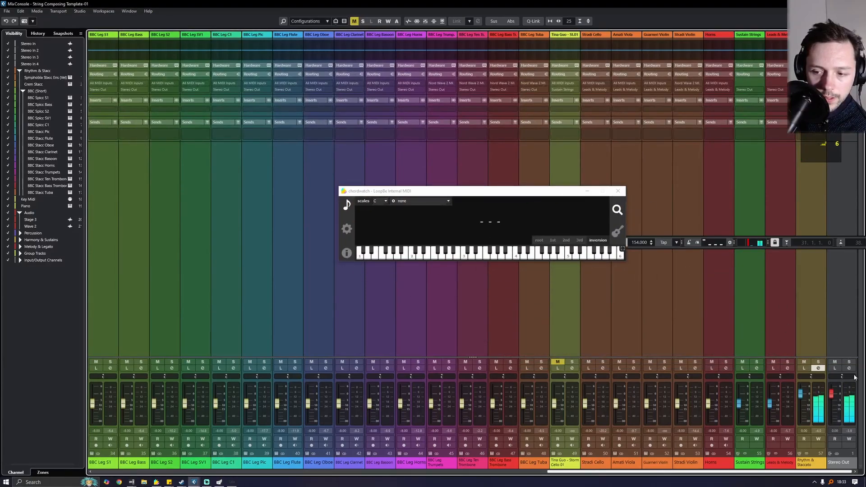
pyautogui.click(819, 361)
pyautogui.click(819, 362)
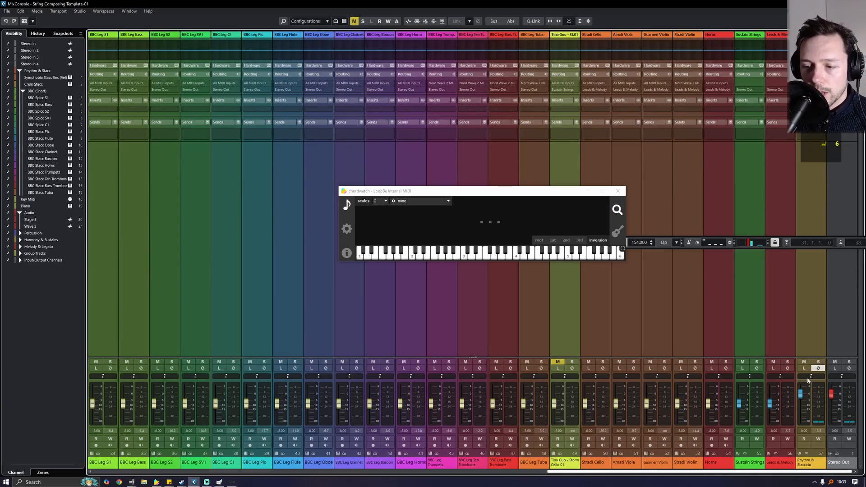
# - Load a Compressor into the first insert slot of the Rhythm & Staccato group
pyautogui.click(818, 368)
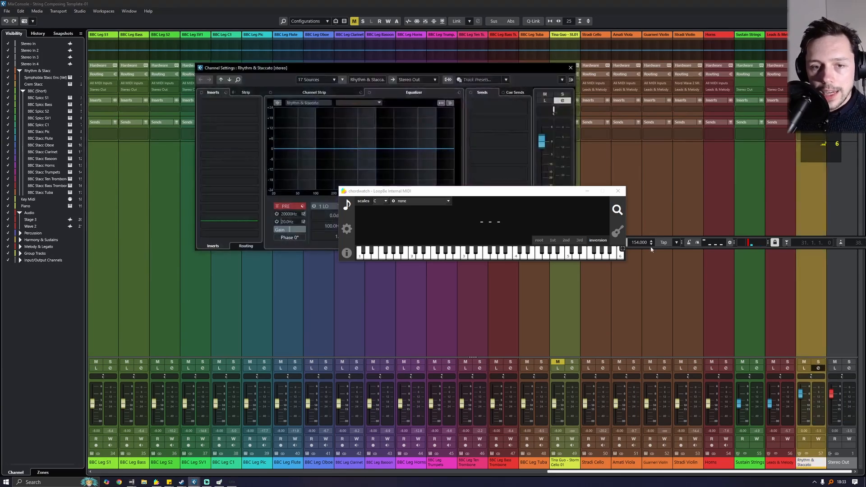
pyautogui.moveTo(531, 209); pyautogui.dragTo(536, 343)
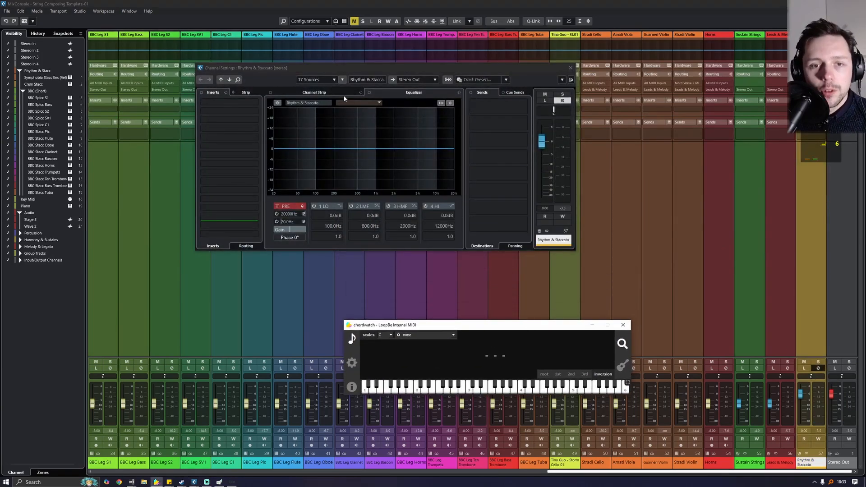
pyautogui.click(219, 91)
pyautogui.click(219, 103)
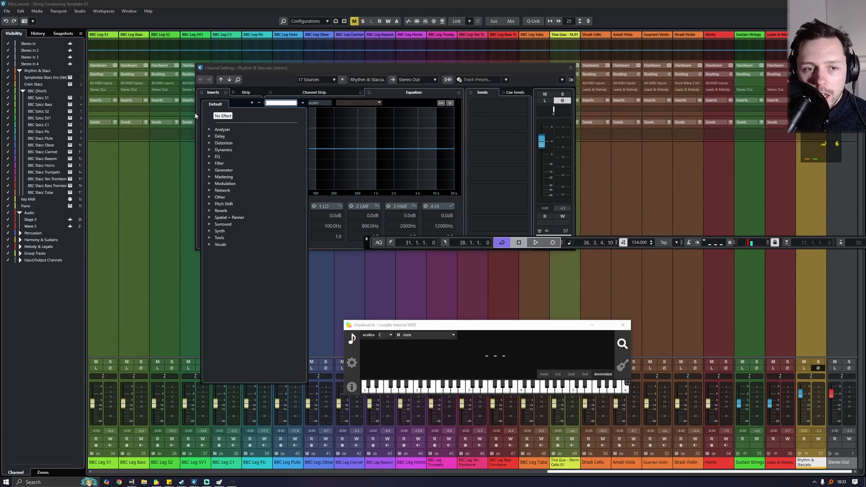
pyautogui.click(213, 150)
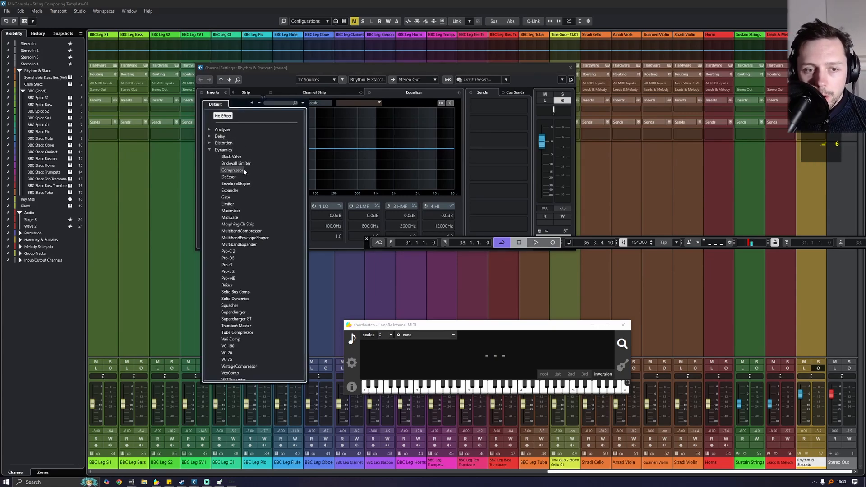
pyautogui.click(243, 170)
# - Browse the Distortion effects for the group's second insert slot
pyautogui.click(231, 105)
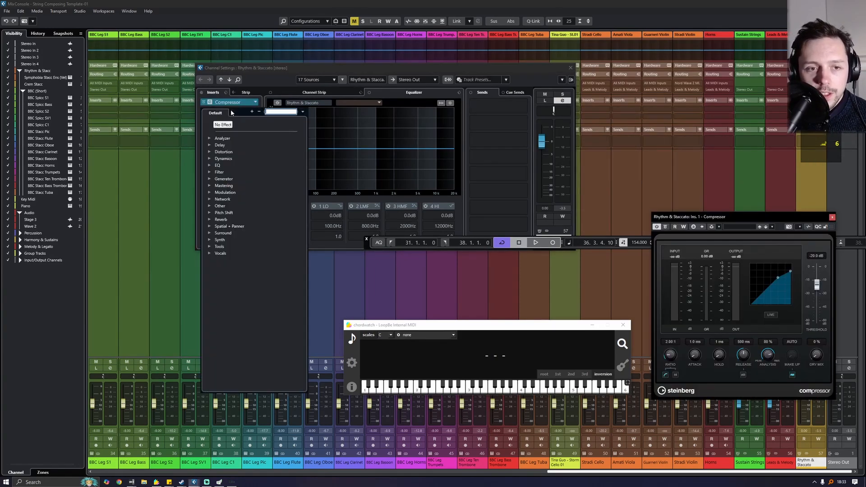
pyautogui.click(211, 159)
pyautogui.click(210, 152)
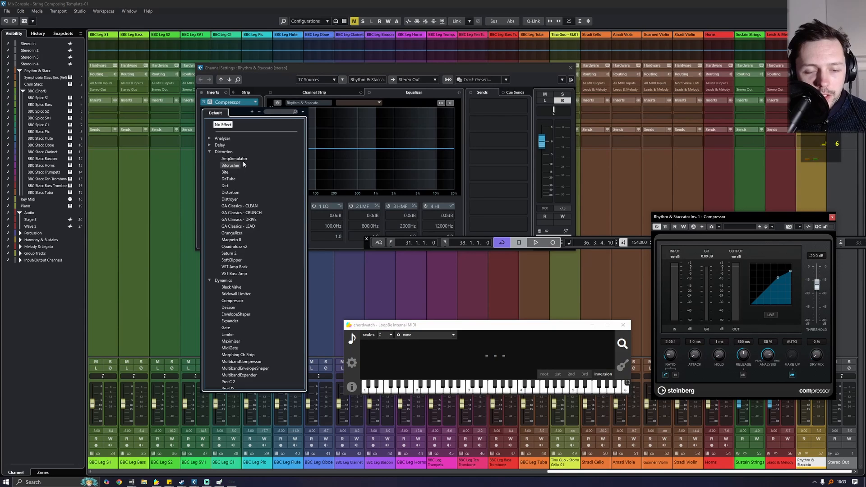
# - Load Quadrafuzz v2 in the second insert and add drive to bands 3 and 4 during playback
pyautogui.click(253, 246)
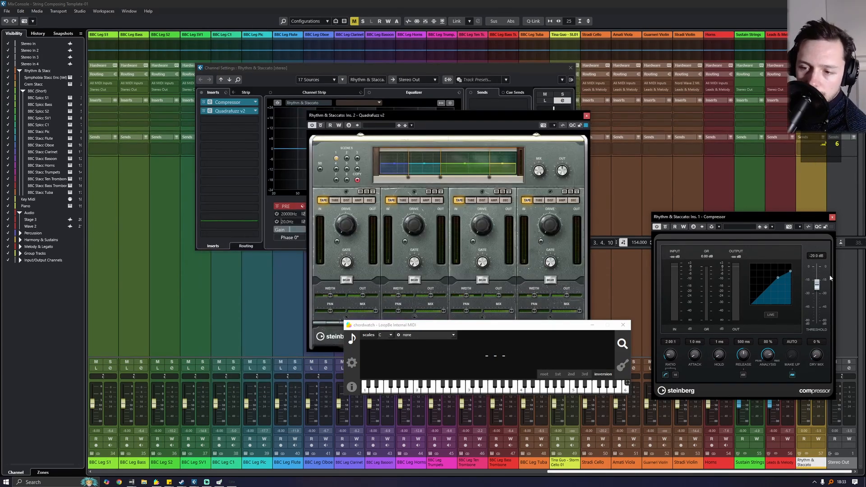
pyautogui.press('space')
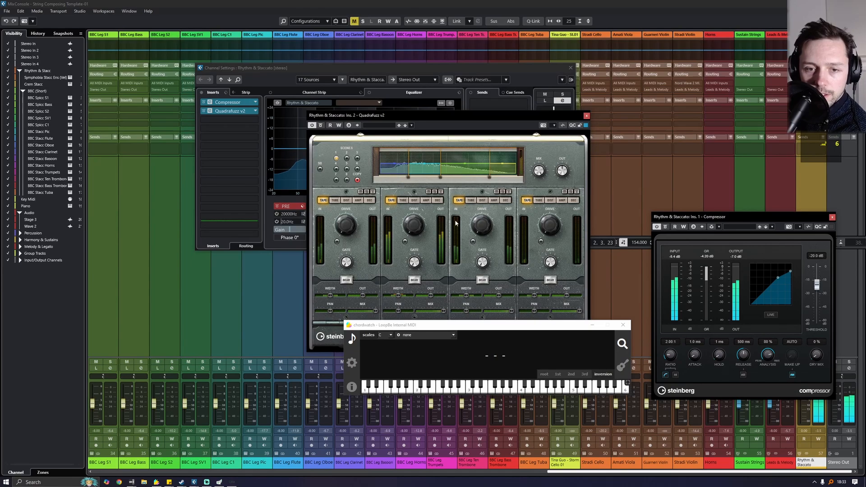
pyautogui.moveTo(361, 116); pyautogui.dragTo(355, 64)
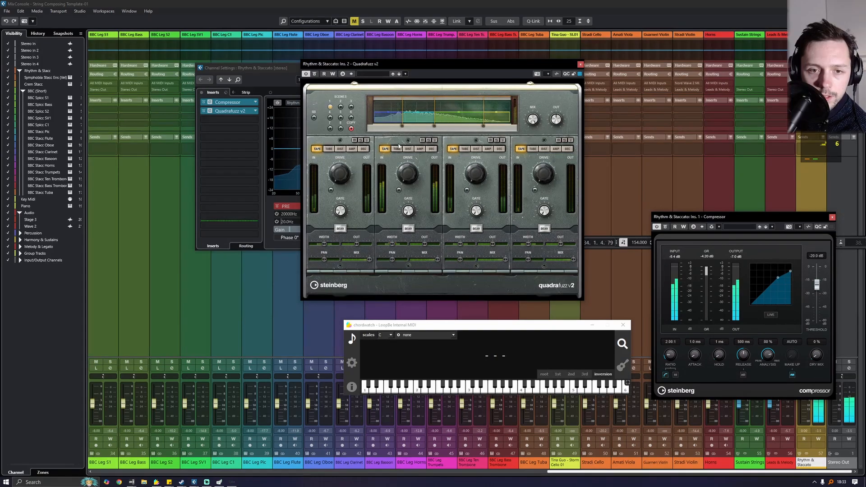
pyautogui.moveTo(546, 176); pyautogui.dragTo(548, 164)
pyautogui.moveTo(478, 174)
pyautogui.mouseDown()
pyautogui.moveTo(479, 161)
pyautogui.moveTo(485, 173)
pyautogui.mouseUp()
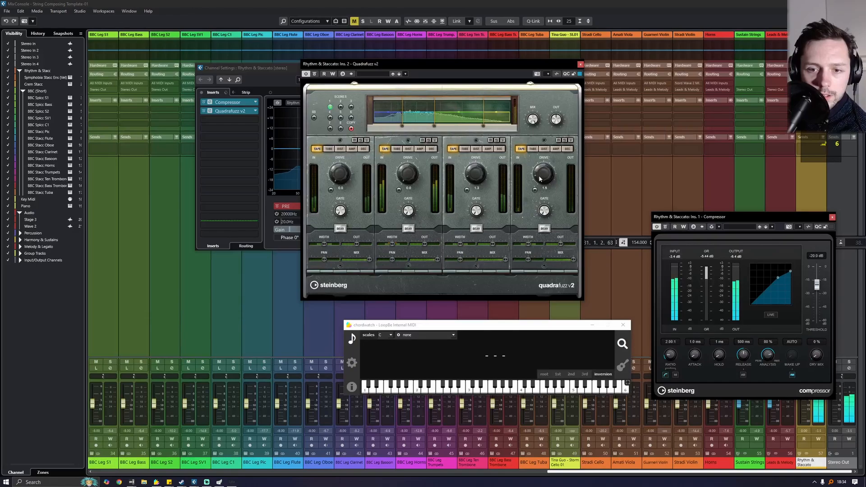
pyautogui.moveTo(406, 73); pyautogui.dragTo(561, 180)
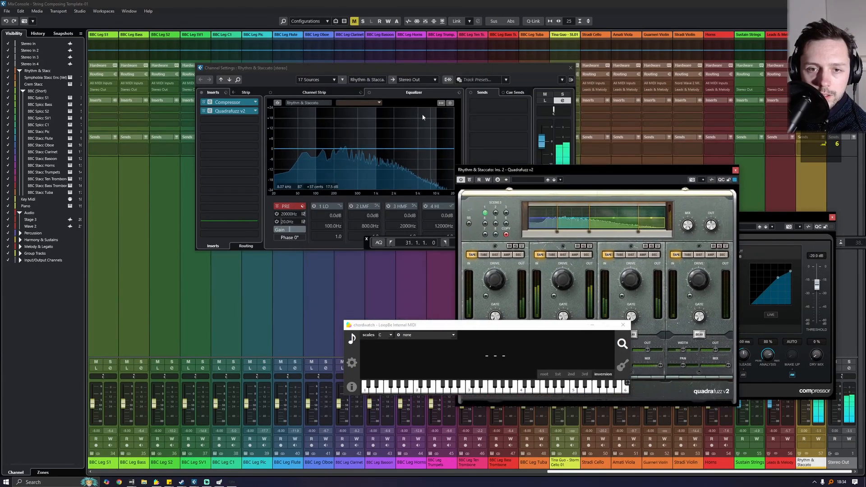
# - Toggle the group's insert bypass to compare, then close the Quadrafuzz and Channel Settings windows
pyautogui.click(202, 93)
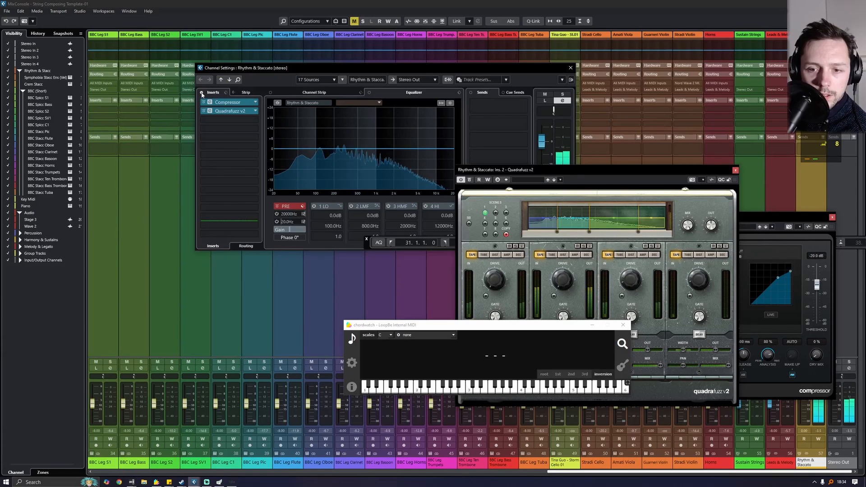
pyautogui.click(201, 93)
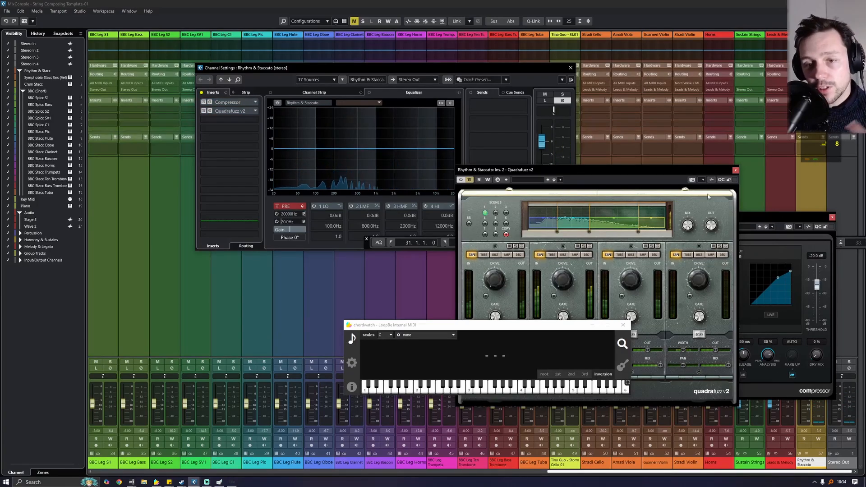
pyautogui.click(735, 170)
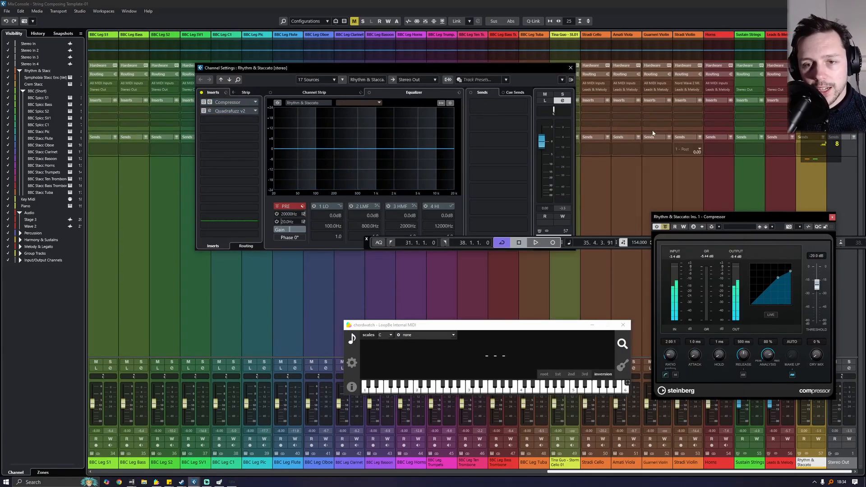
pyautogui.click(570, 68)
# - Close the Compressor and MixConsole, then start playback from bar 31
pyautogui.click(832, 217)
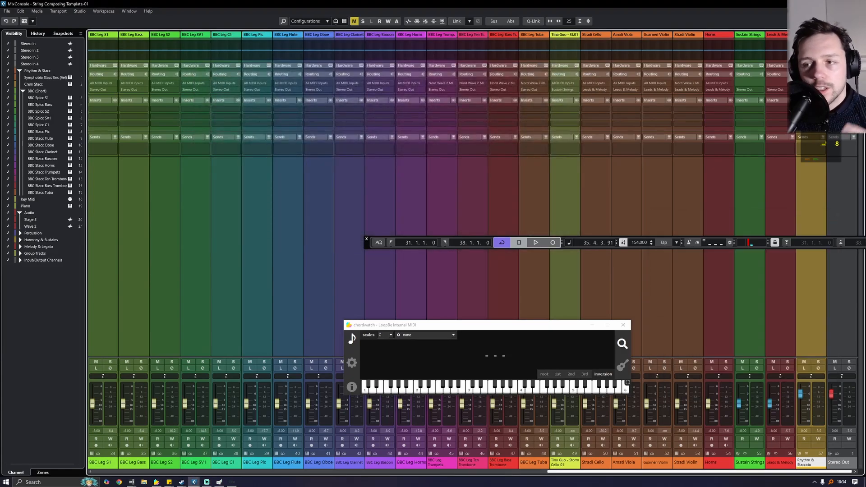
pyautogui.press('F3')
pyautogui.scroll(6, 351, 224)
pyautogui.scroll(8, 353, 223)
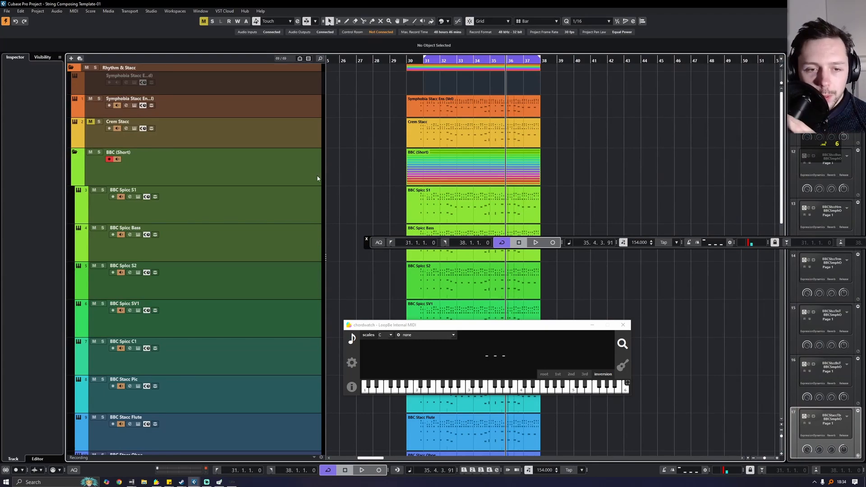
pyautogui.click(422, 62)
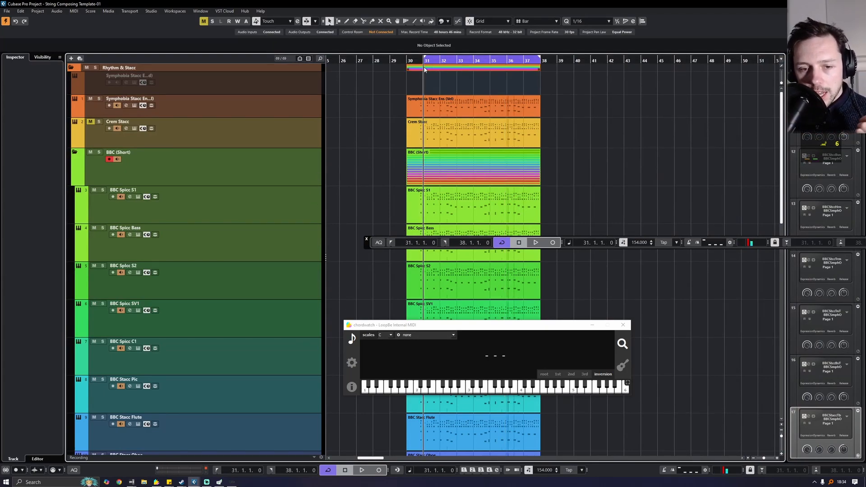
pyautogui.press('space')
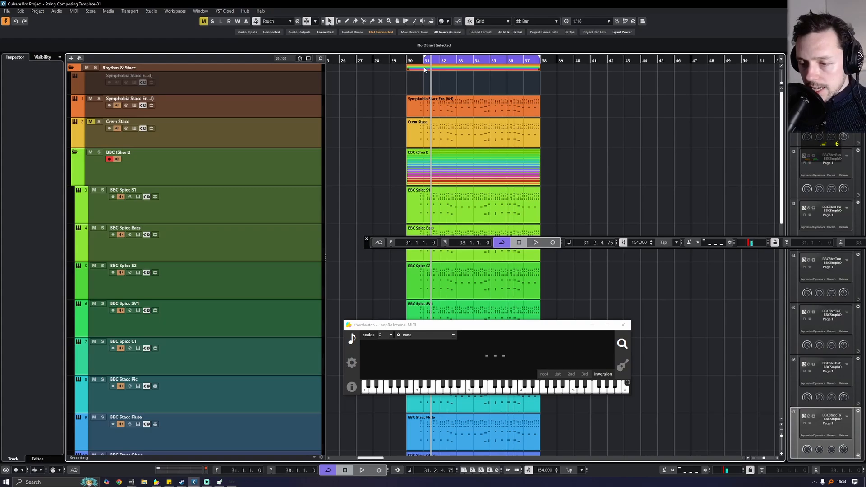
# - Reopen MixConsole with playback running, close chordwatch and scroll back to the staccato channels
pyautogui.press('F3')
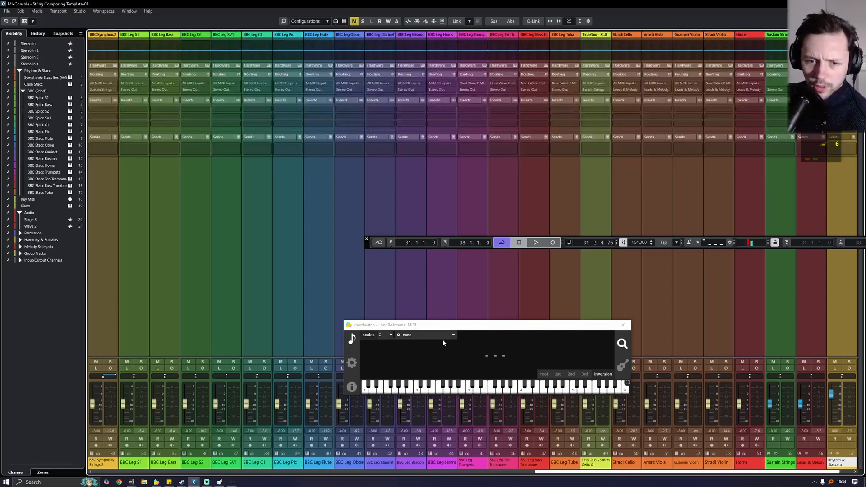
pyautogui.press('space')
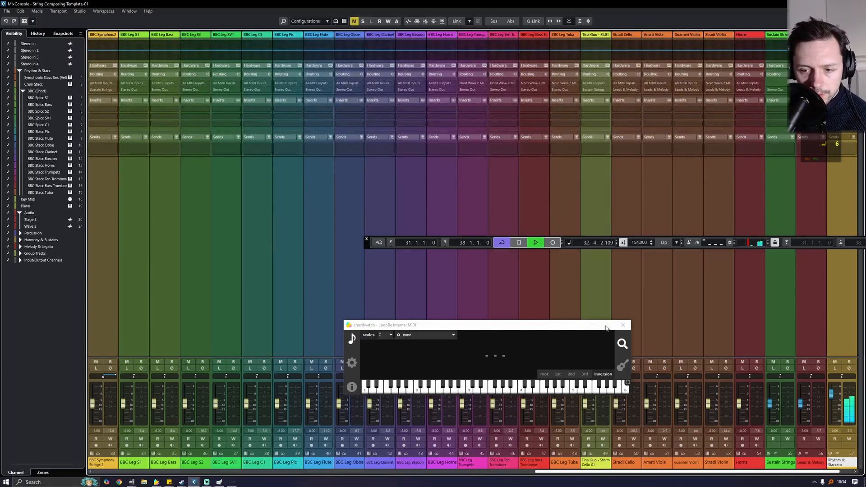
pyautogui.click(623, 325)
pyautogui.hscroll(-4, 275, 468)
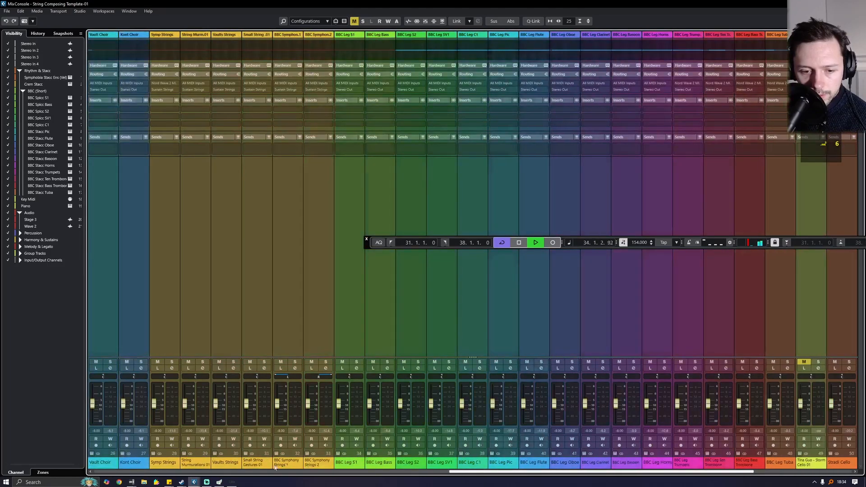
pyautogui.hscroll(-10, 276, 468)
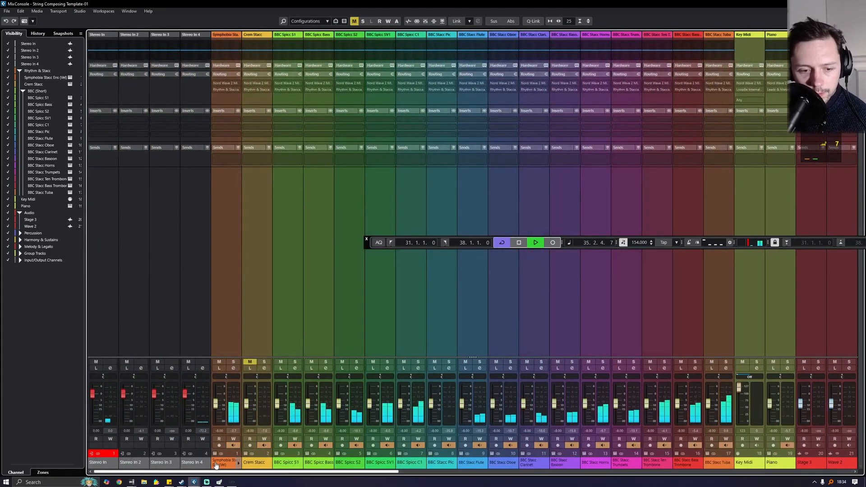
# - Solo the BBC Spicc string channels and pan Spicc S1 and S2 to the left
pyautogui.click(234, 362)
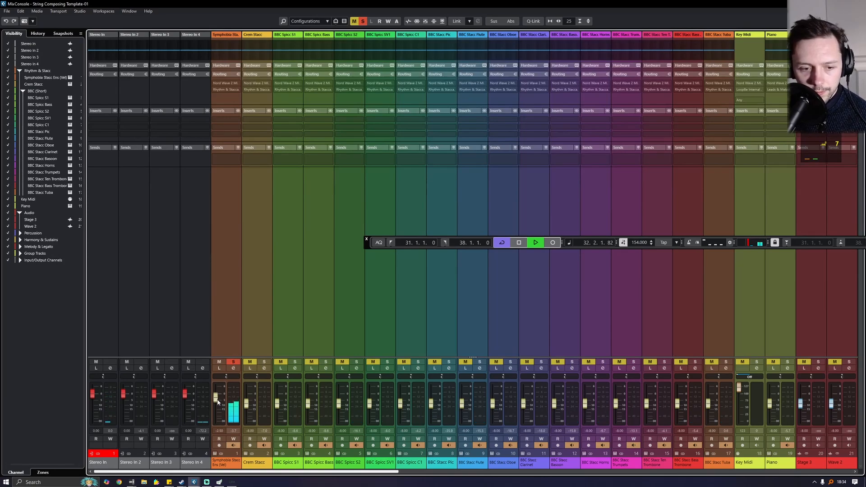
pyautogui.click(233, 362)
pyautogui.click(295, 362)
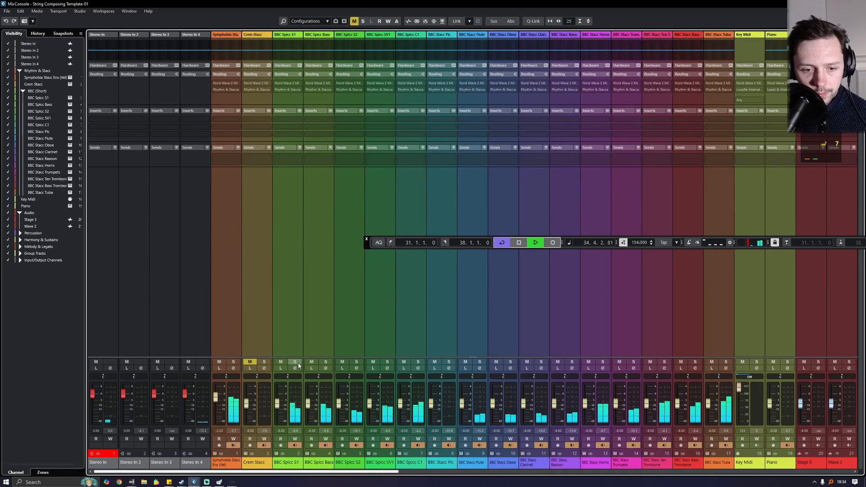
pyautogui.click(325, 362)
pyautogui.click(356, 362)
pyautogui.click(387, 362)
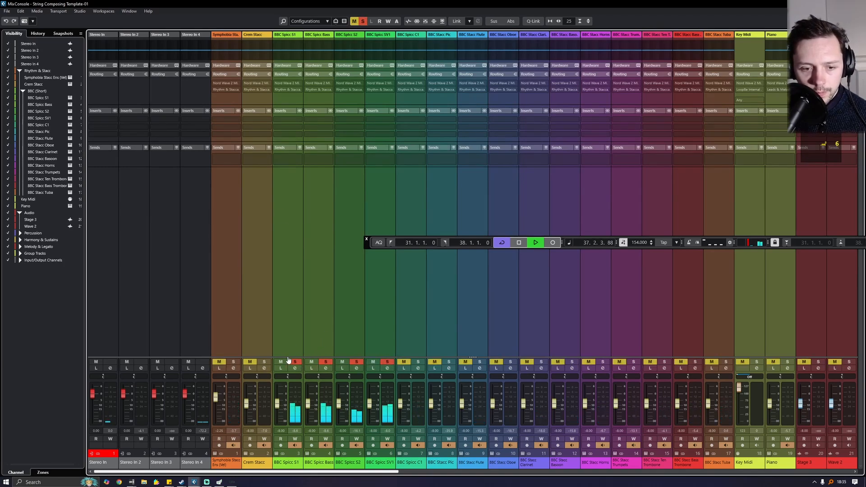
pyautogui.moveTo(289, 377); pyautogui.dragTo(273, 377)
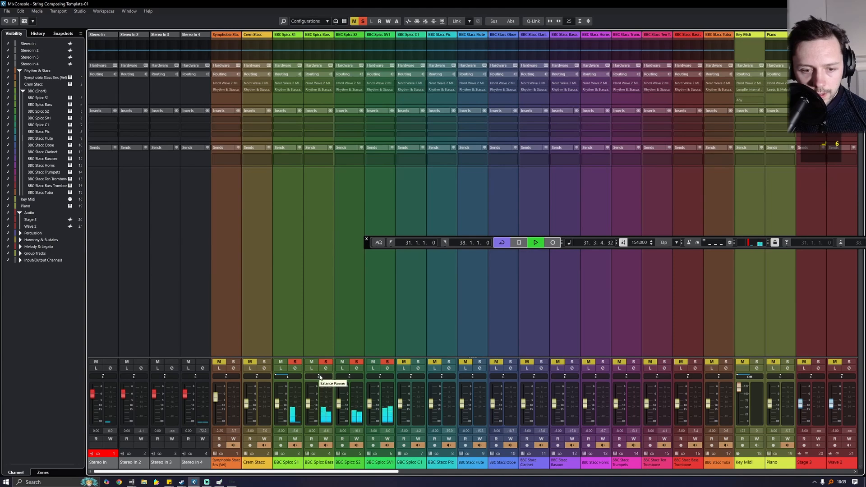
pyautogui.moveTo(349, 377); pyautogui.dragTo(338, 377)
pyautogui.click(390, 374)
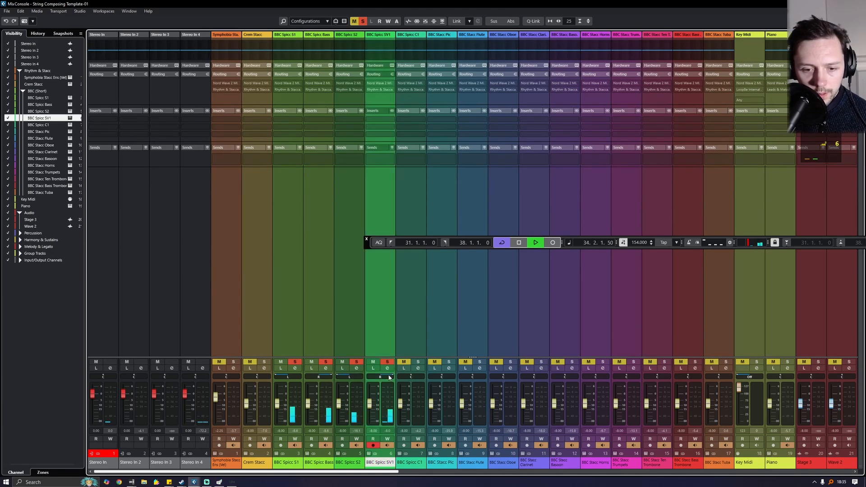
# - Clear the Spicc solos and solo C1 plus the BBC Stacc woodwind channels
pyautogui.click(387, 362)
pyautogui.click(356, 362)
pyautogui.click(326, 362)
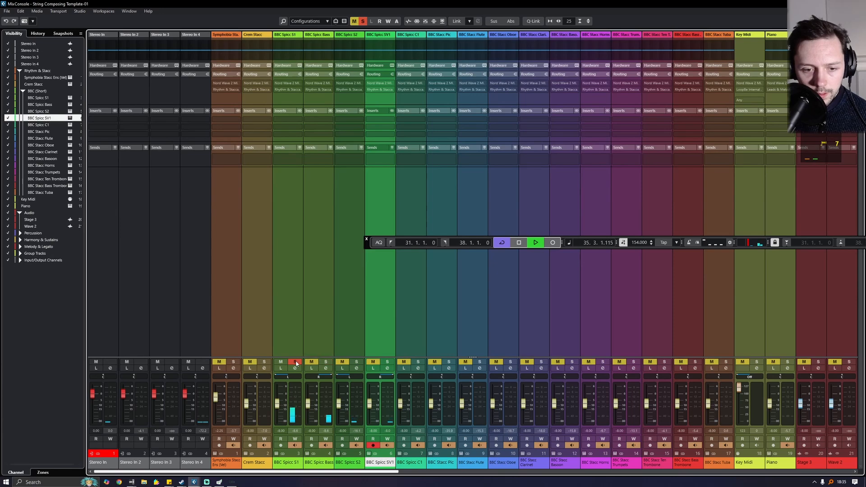
pyautogui.click(295, 362)
pyautogui.click(418, 362)
pyautogui.click(448, 361)
pyautogui.click(479, 362)
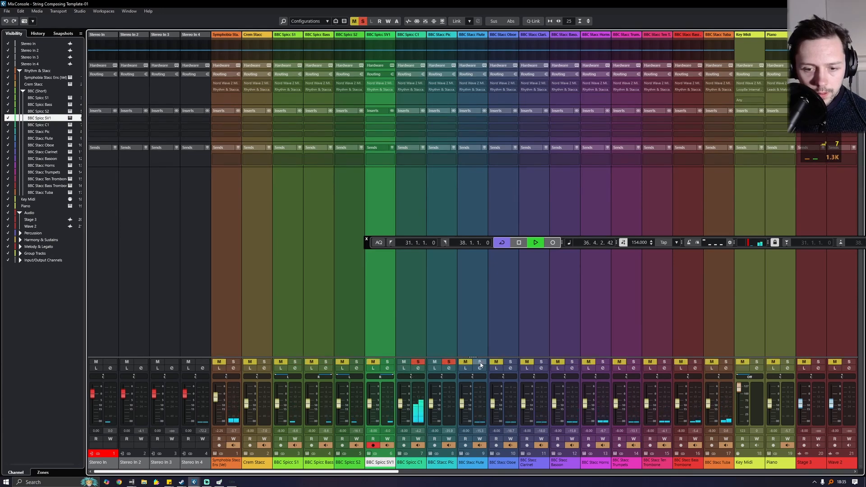
pyautogui.click(510, 362)
pyautogui.click(541, 361)
pyautogui.click(572, 362)
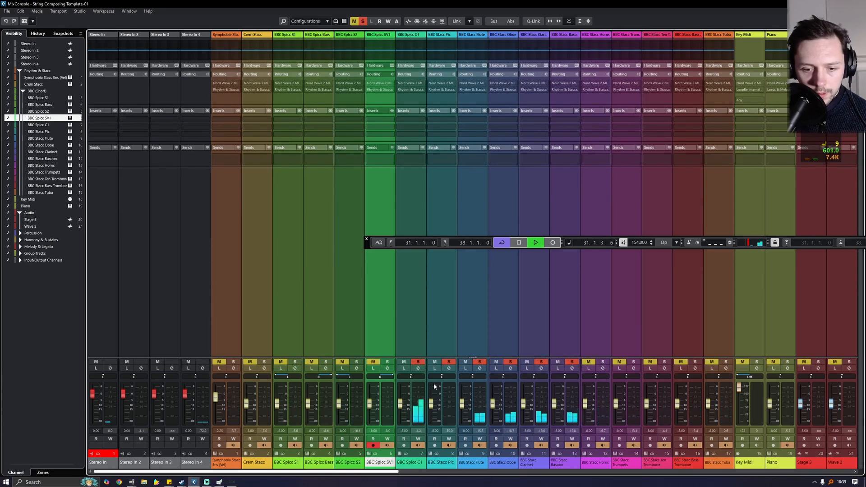
pyautogui.click(410, 377)
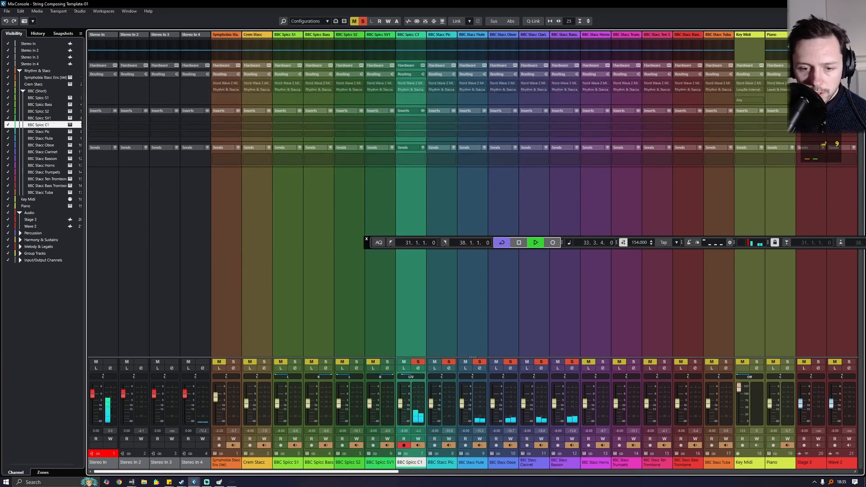
# - Pan BBC Stacc Pic to the right, stop playback and clear all solos
pyautogui.moveTo(442, 376); pyautogui.dragTo(505, 377)
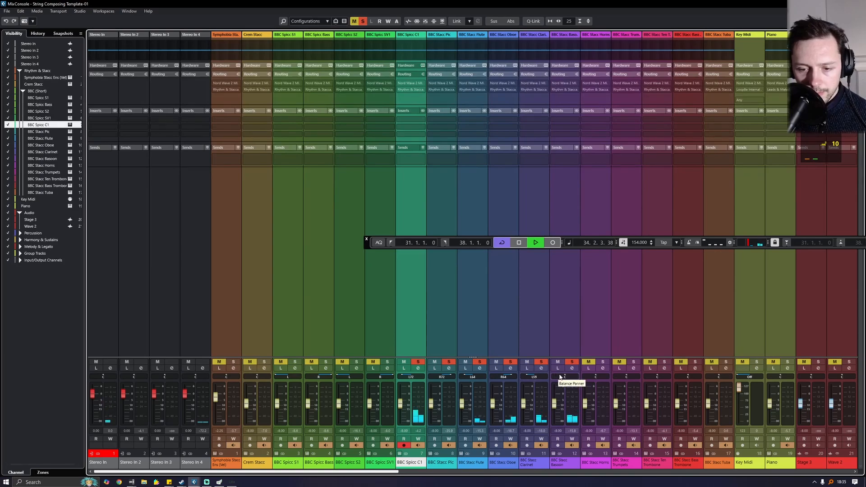
pyautogui.press('space')
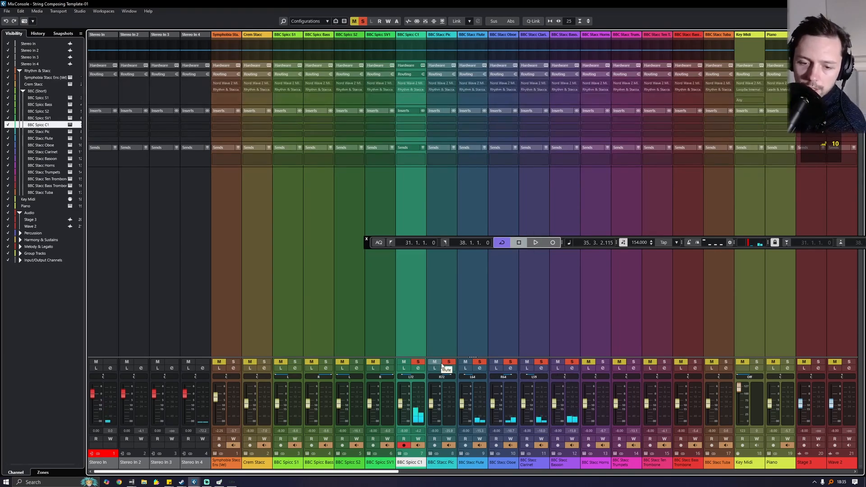
pyautogui.click(448, 362)
pyautogui.click(480, 361)
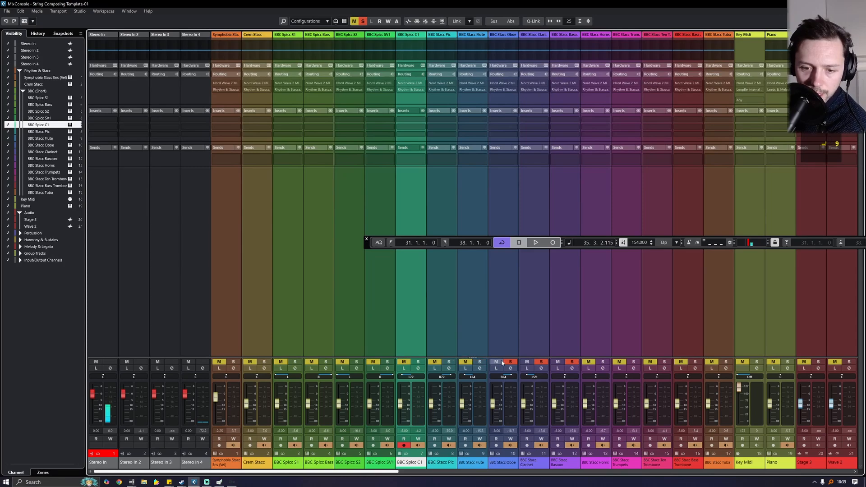
pyautogui.click(510, 362)
pyautogui.click(540, 361)
pyautogui.click(571, 362)
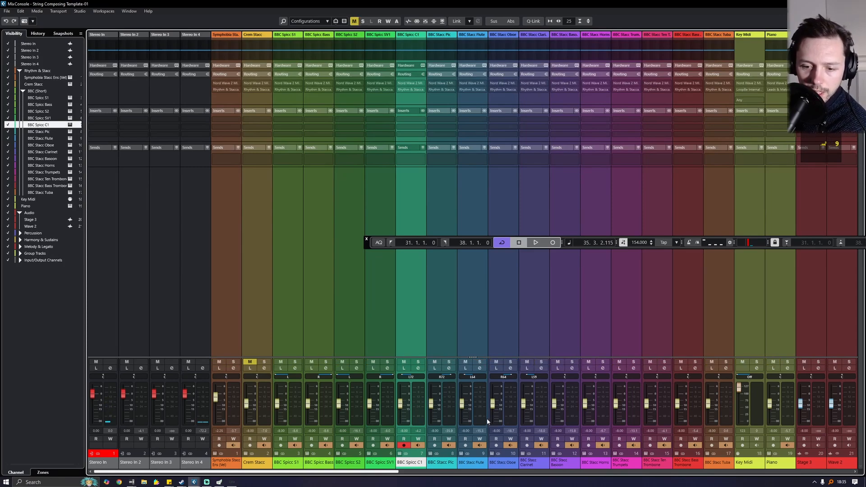
# - Select the BBC Stacc Bassoon through Tuba channels in the mixer
pyautogui.hscroll(3, 488, 456)
pyautogui.click(502, 464)
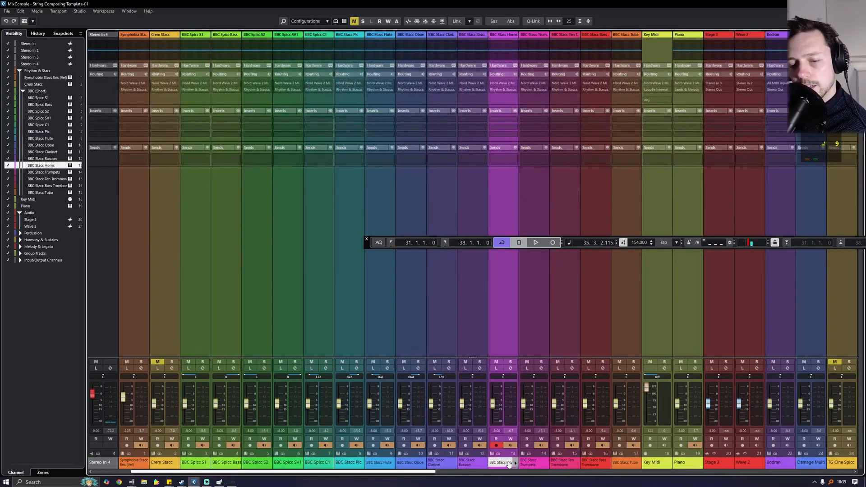
pyautogui.keyDown('ctrl'); pyautogui.click(535, 464); pyautogui.keyUp('ctrl')
pyautogui.keyDown('ctrl'); pyautogui.click(561, 465); pyautogui.keyUp('ctrl')
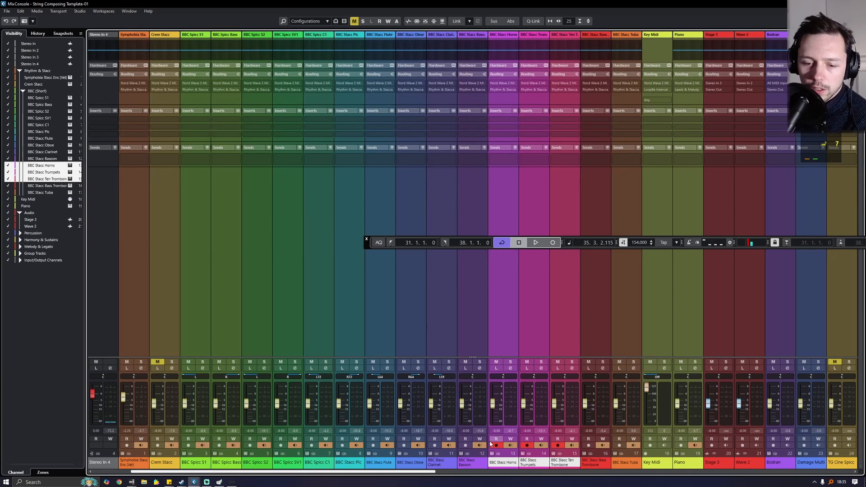
pyautogui.click(469, 460)
pyautogui.keyDown('shift'); pyautogui.click(601, 464); pyautogui.keyUp('shift')
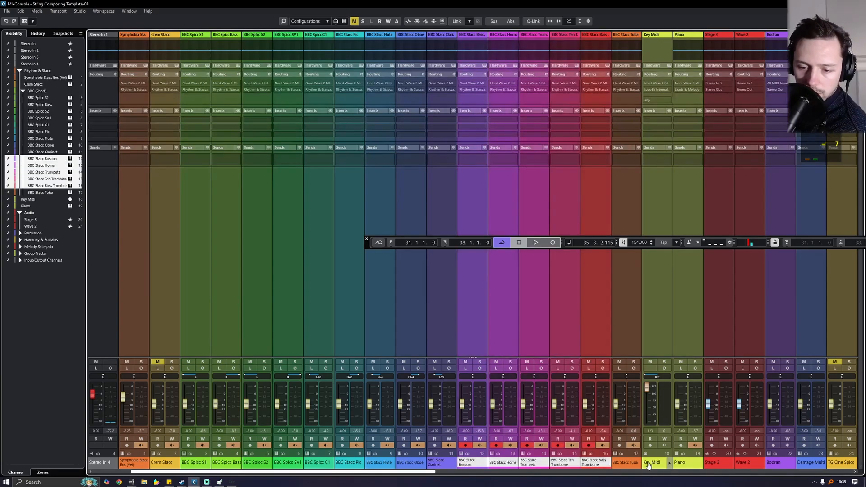
pyautogui.keyDown('shift'); pyautogui.click(624, 464); pyautogui.keyUp('shift')
# - Solo the Bassoon through Tuba channels during playback and pan the Tuba right to R33
pyautogui.press('space')
pyautogui.click(479, 362)
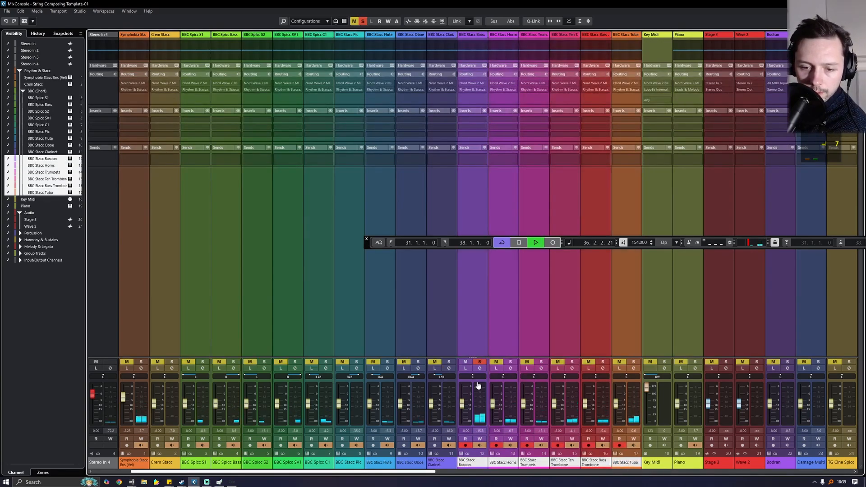
pyautogui.click(510, 361)
pyautogui.click(541, 362)
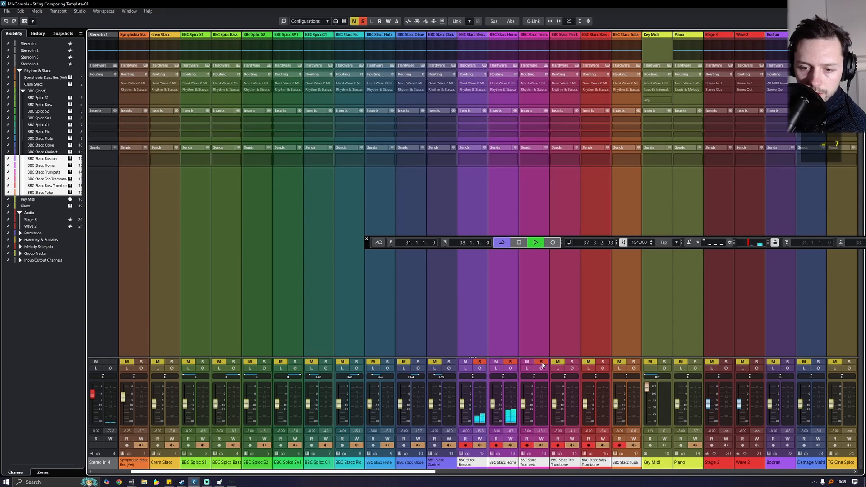
pyautogui.click(572, 362)
pyautogui.click(602, 361)
pyautogui.click(632, 362)
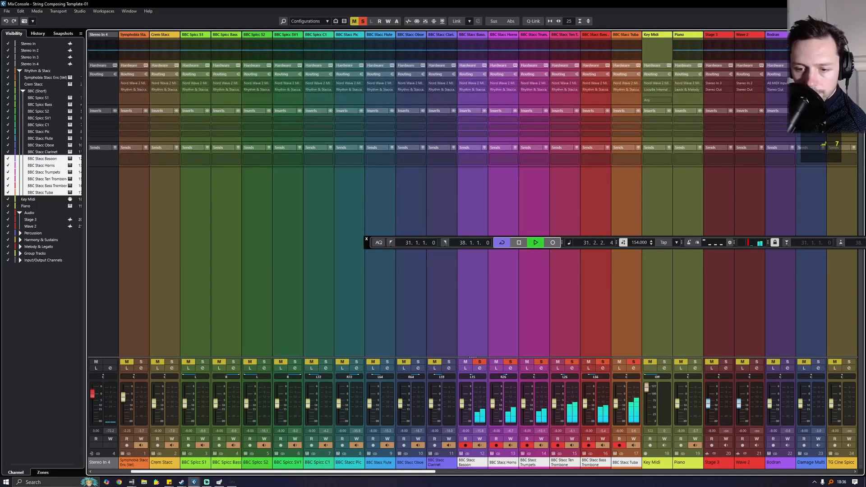
pyautogui.moveTo(622, 378); pyautogui.dragTo(634, 377)
pyautogui.press('space')
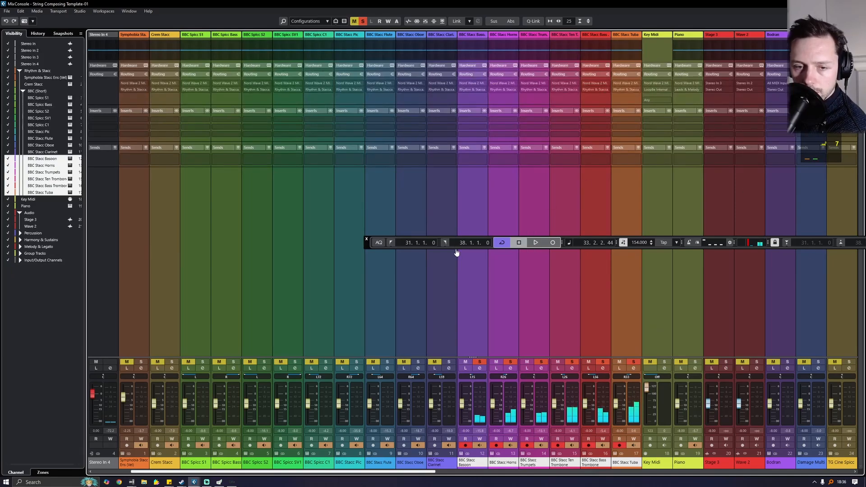
# - Close the floating transport bar and clear every solo from the project view
pyautogui.click(367, 239)
pyautogui.press('F3')
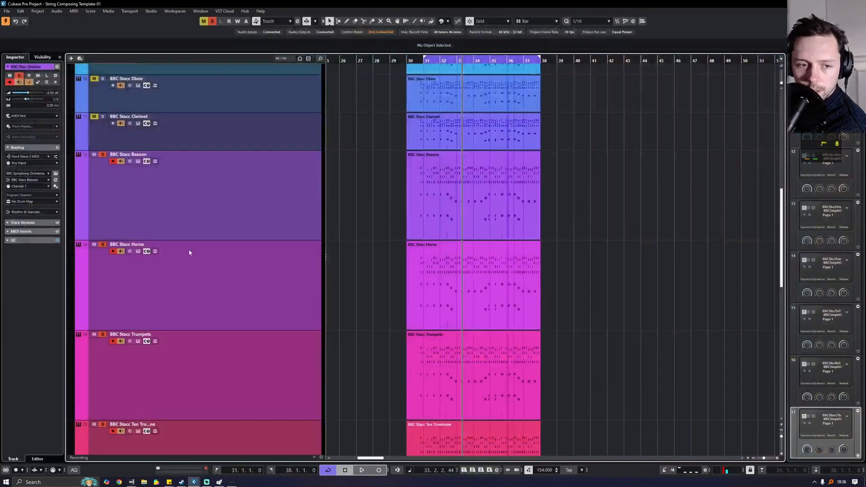
pyautogui.click(212, 22)
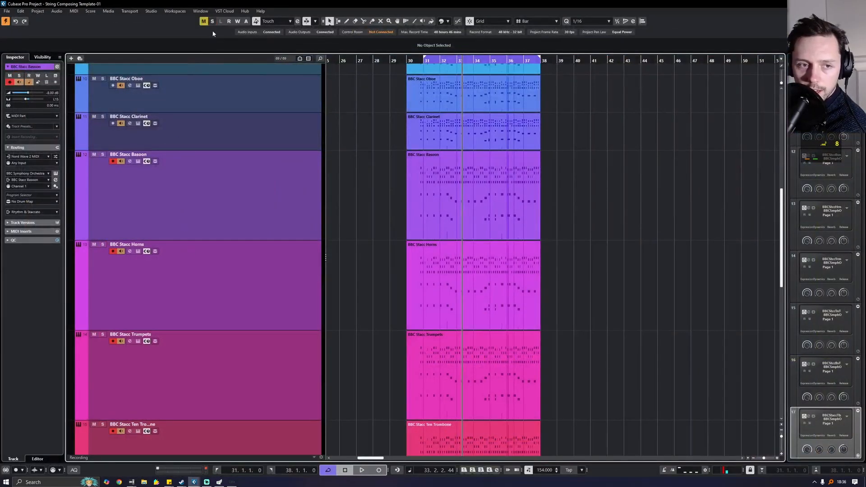
# - Play from bar 31 to review the tracks, stop, and bring the full MixConsole back
pyautogui.click(422, 62)
pyautogui.press('space')
pyautogui.scroll(3, 181, 85)
pyautogui.scroll(6, 117, 96)
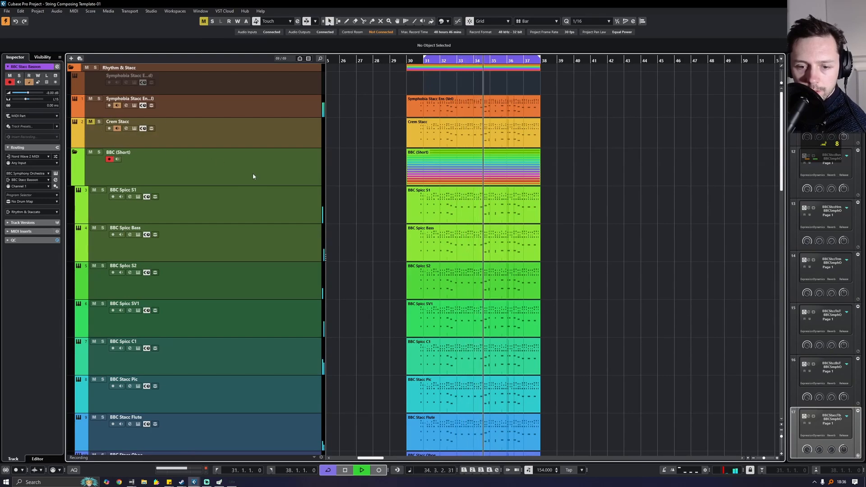
pyautogui.scroll(-4, 244, 197)
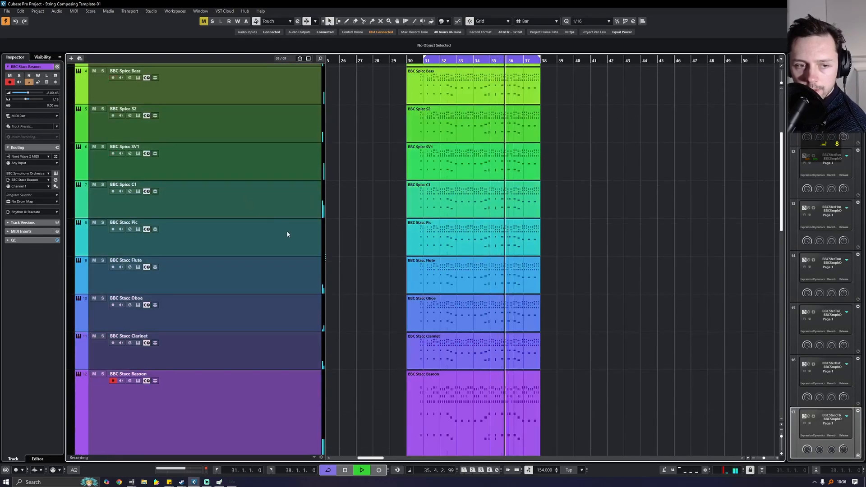
pyautogui.scroll(4, 286, 235)
pyautogui.scroll(-9, 348, 251)
pyautogui.scroll(-2, 350, 256)
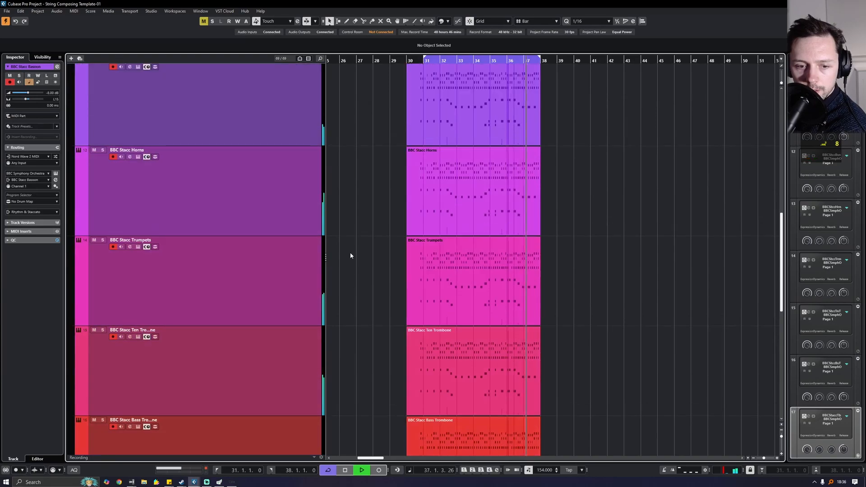
pyautogui.press('space')
pyautogui.scroll(6, 348, 257)
pyautogui.scroll(-7, 341, 262)
pyautogui.scroll(-3, 338, 265)
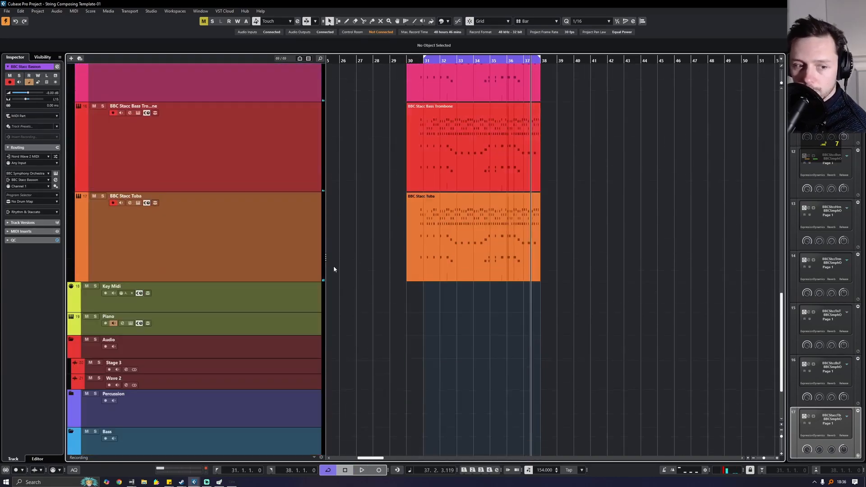
pyautogui.scroll(10, 242, 289)
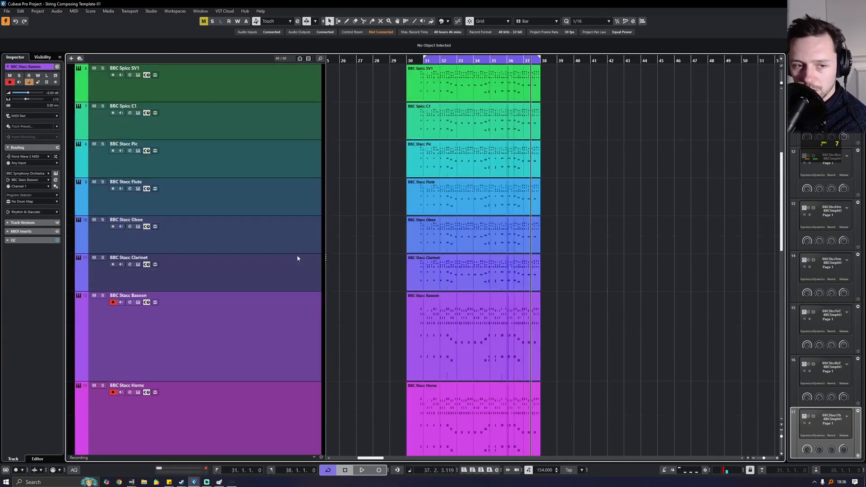
pyautogui.scroll(4, 298, 270)
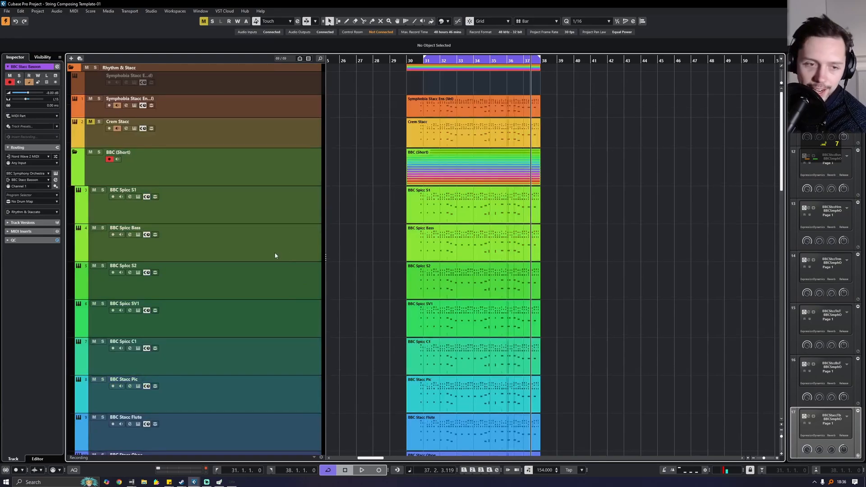
pyautogui.scroll(-2, 264, 256)
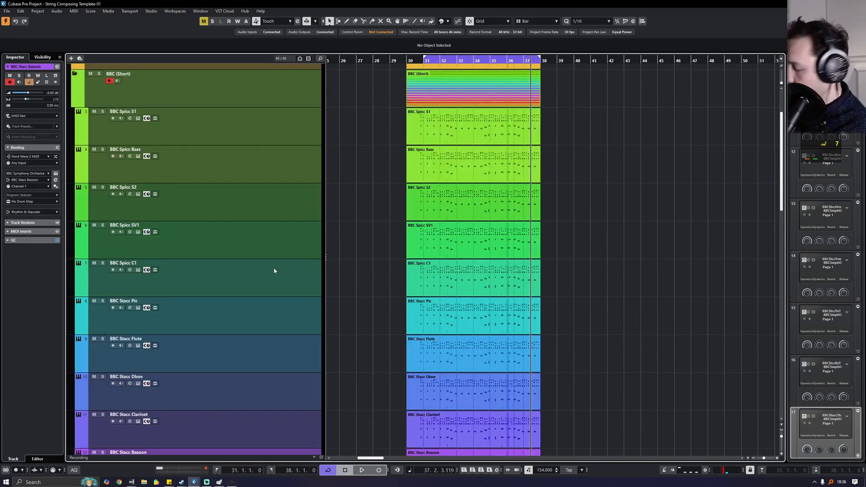
pyautogui.press('F3')
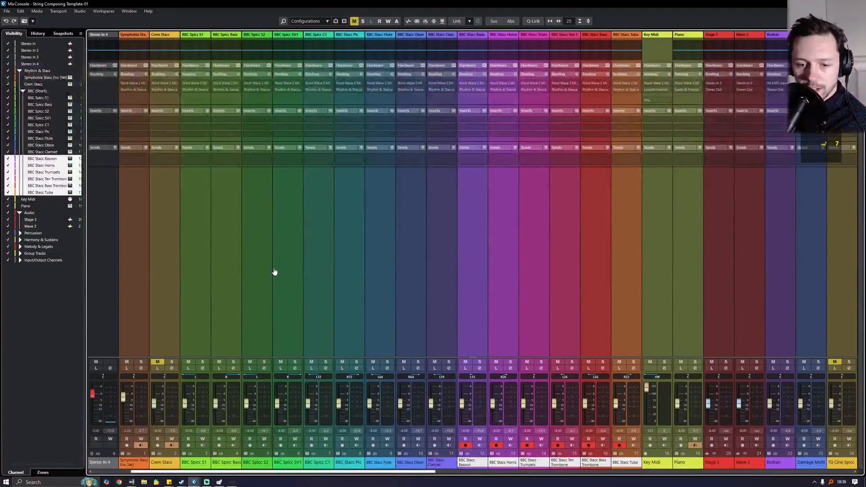
# - Start playback and solo the BBC Spicc S1, Bass, S2, C1 and Stacc Pic, Clarinet, Bassoon channels
pyautogui.press('space')
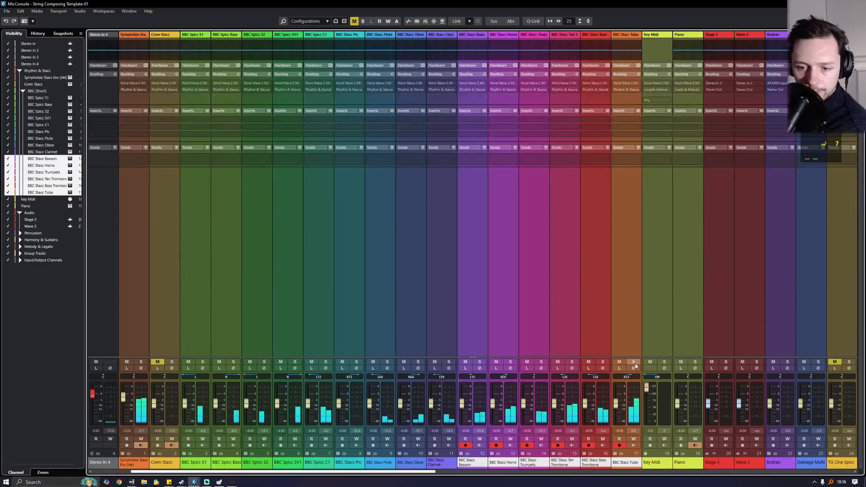
pyautogui.click(480, 362)
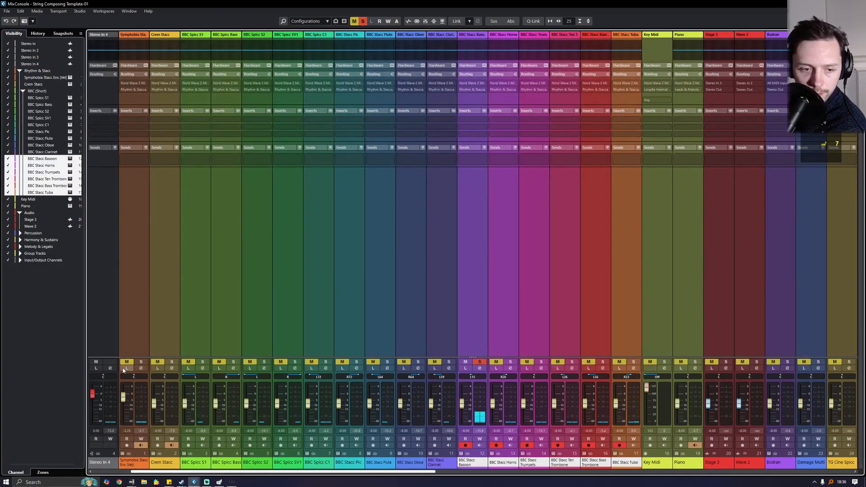
pyautogui.click(202, 362)
pyautogui.keyDown('ctrl'); pyautogui.click(233, 362); pyautogui.keyUp('ctrl')
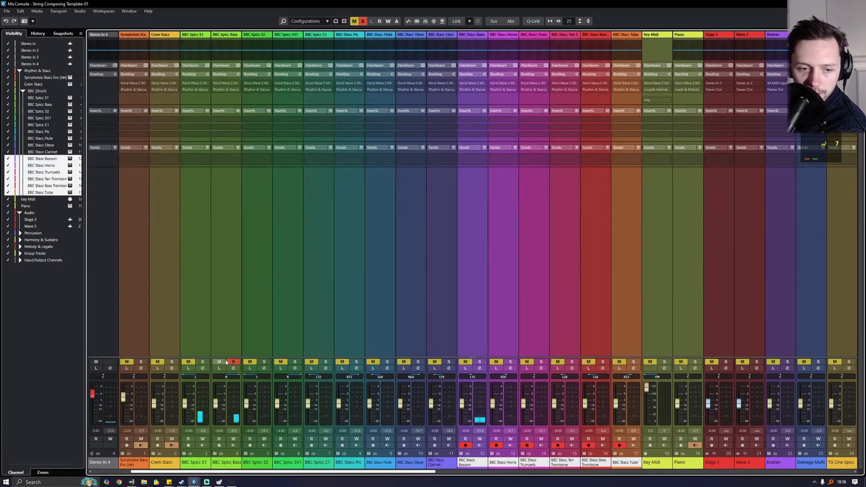
pyautogui.click(231, 362)
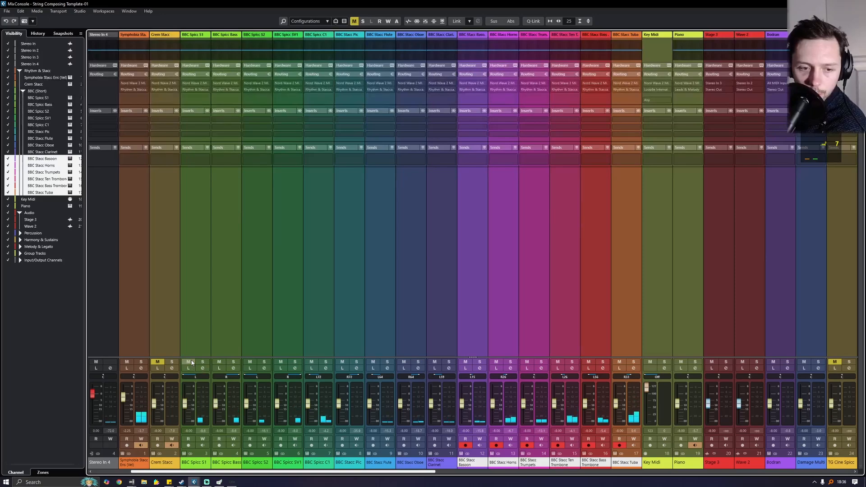
pyautogui.moveTo(202, 362); pyautogui.dragTo(273, 361)
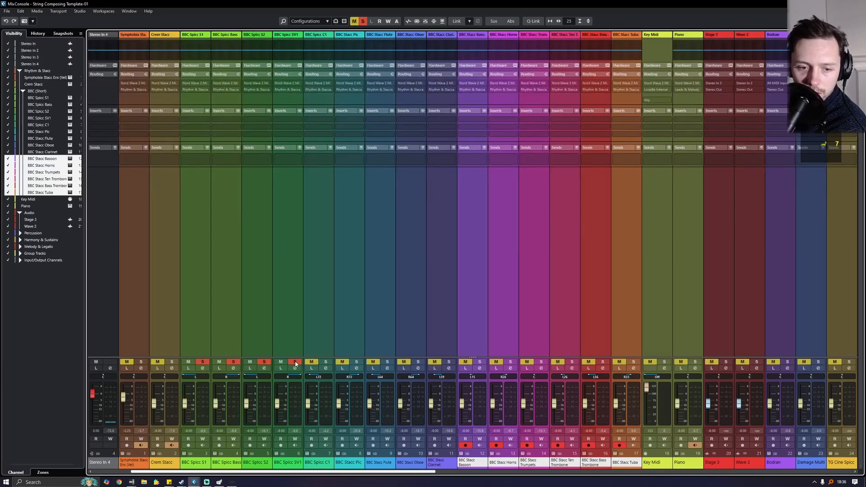
pyautogui.moveTo(329, 364); pyautogui.dragTo(356, 363)
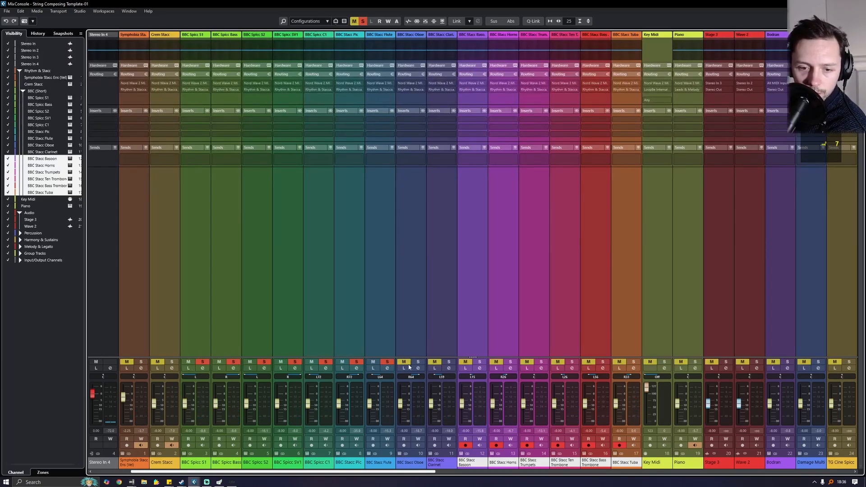
pyautogui.moveTo(435, 364); pyautogui.dragTo(482, 365)
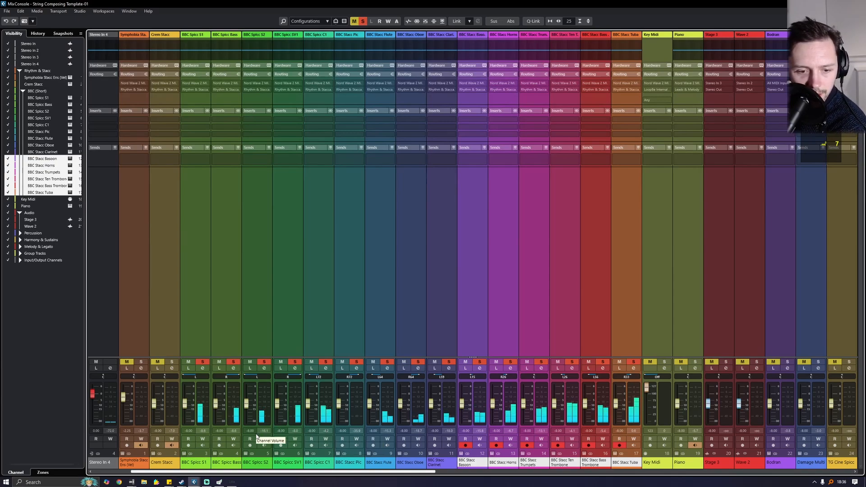
# - Set faders: Spicc S2 -2.76, Oboe -7.48, Clarinet -3.03, Tuba -8.14, Ten Trombone -5.55, Spicc S1 -5.19
pyautogui.moveTo(248, 404); pyautogui.dragTo(249, 398)
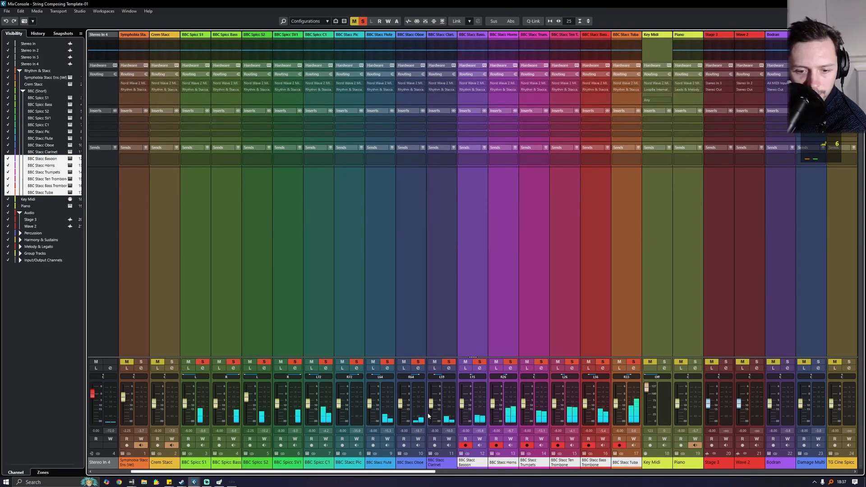
pyautogui.moveTo(400, 406); pyautogui.dragTo(369, 398)
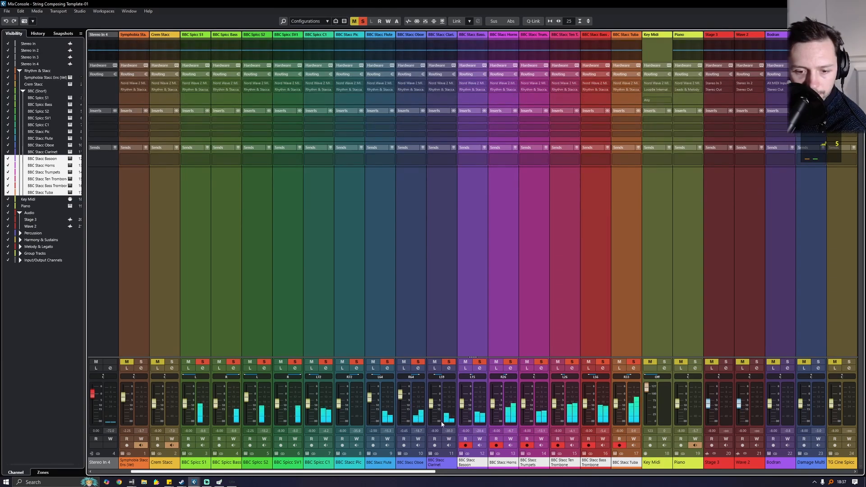
pyautogui.moveTo(431, 403); pyautogui.dragTo(430, 399)
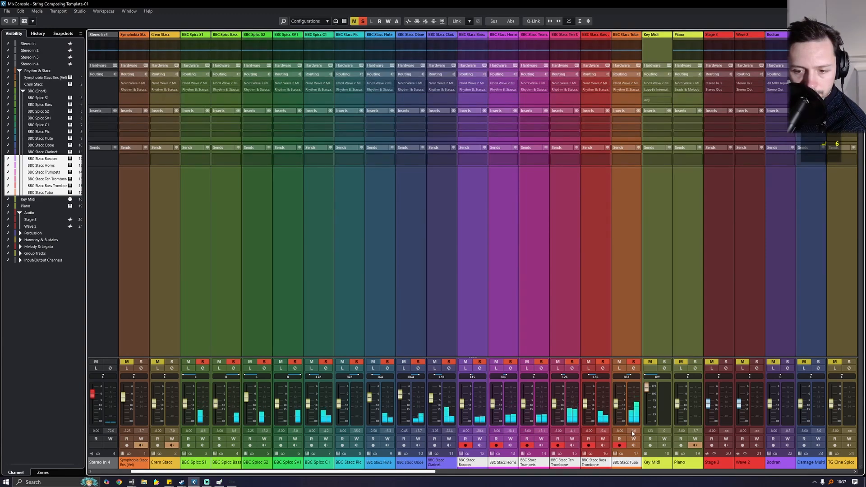
pyautogui.moveTo(615, 404); pyautogui.dragTo(615, 411)
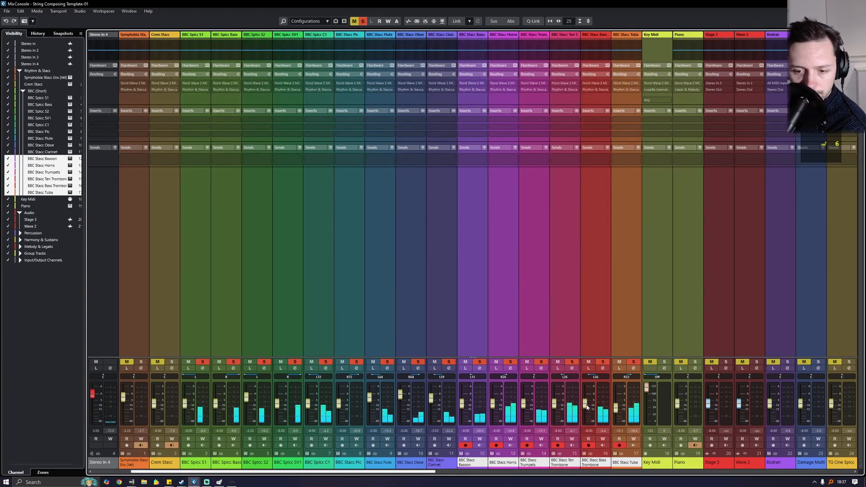
pyautogui.moveTo(557, 403); pyautogui.dragTo(557, 400)
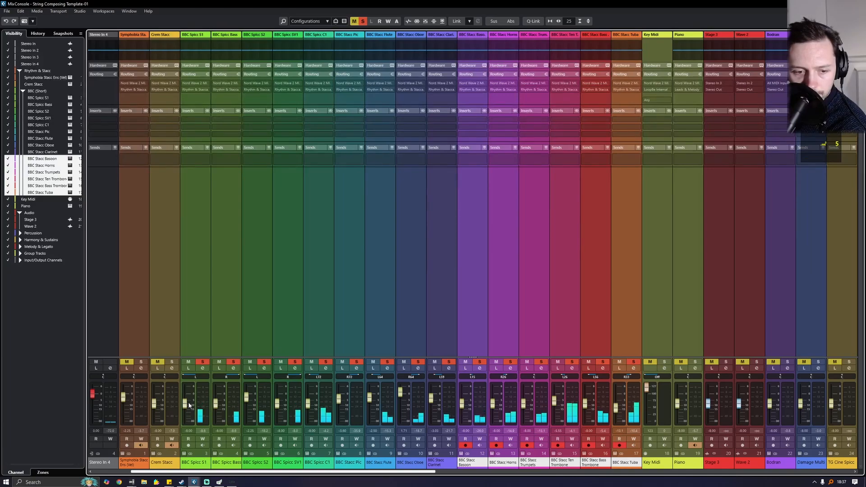
pyautogui.moveTo(189, 405); pyautogui.dragTo(218, 403)
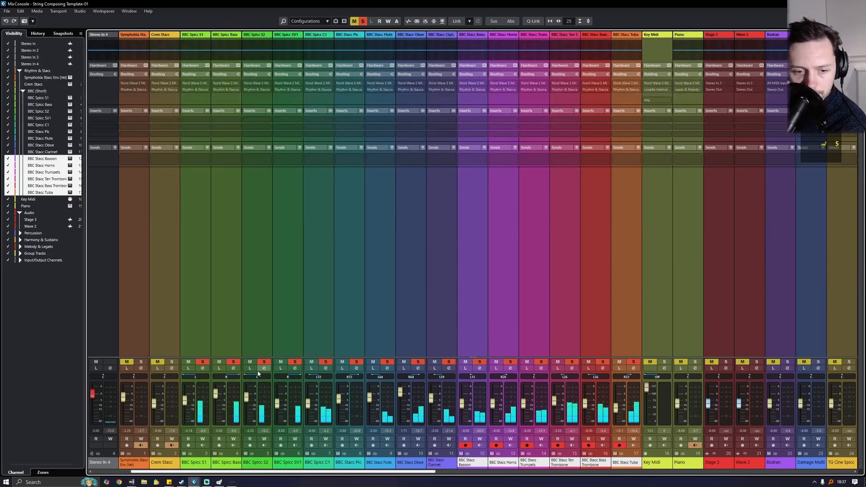
# - Unsolo BBC Spicc S1 and mute Stacc Oboe, Flute, Pic and Spicc C1, SV1, S2
pyautogui.click(199, 362)
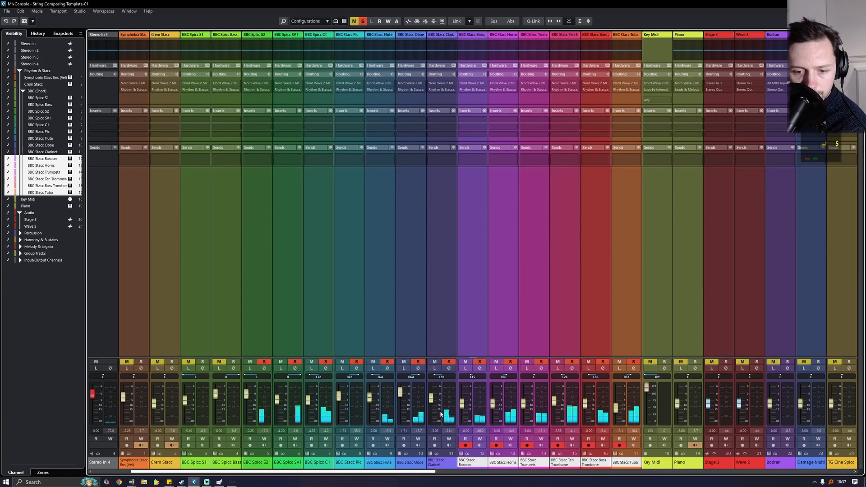
pyautogui.click(404, 361)
pyautogui.click(373, 362)
pyautogui.click(342, 361)
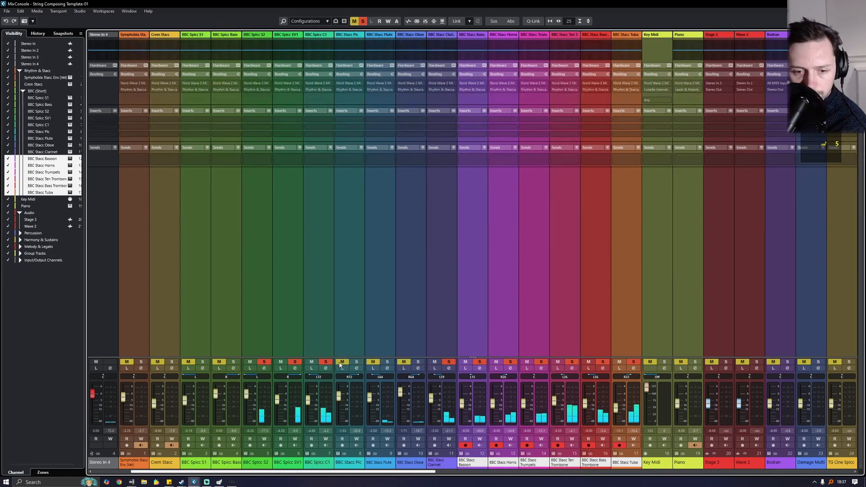
pyautogui.click(312, 361)
pyautogui.click(280, 361)
pyautogui.click(250, 362)
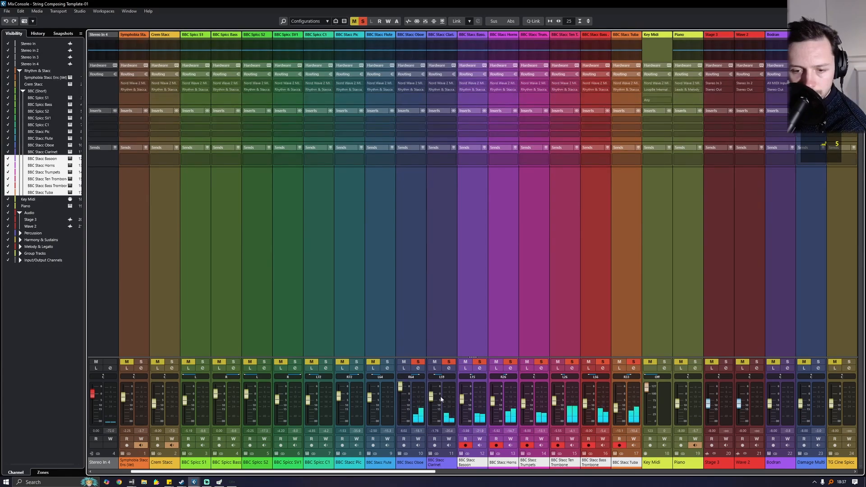
# - Return to the tracks, clear all solos and briefly play back the arrangement
pyautogui.press('F3')
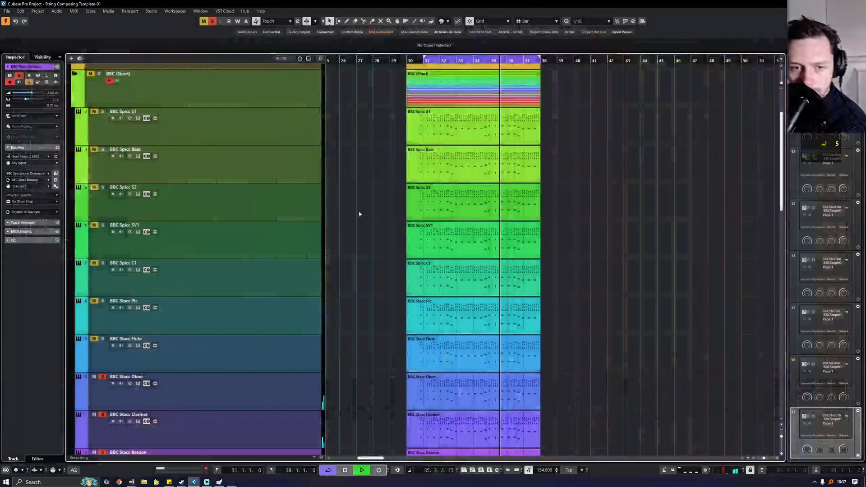
pyautogui.press('space')
pyautogui.click(214, 22)
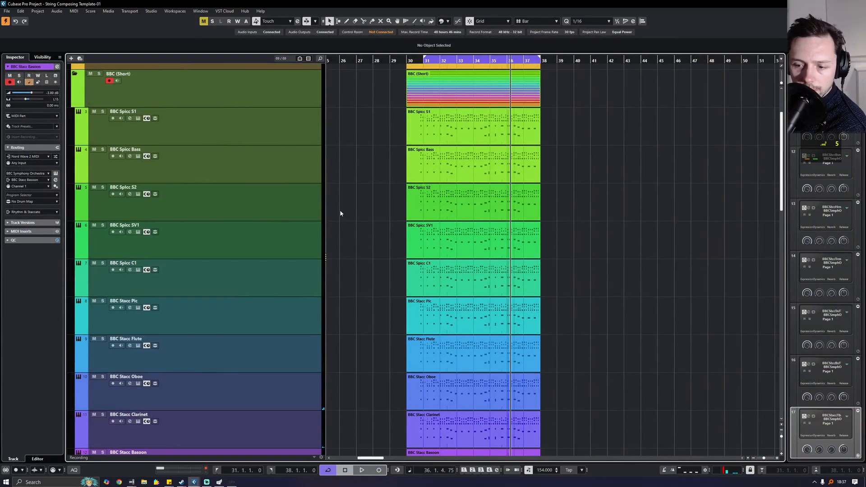
pyautogui.press('space')
pyautogui.scroll(2, 350, 253)
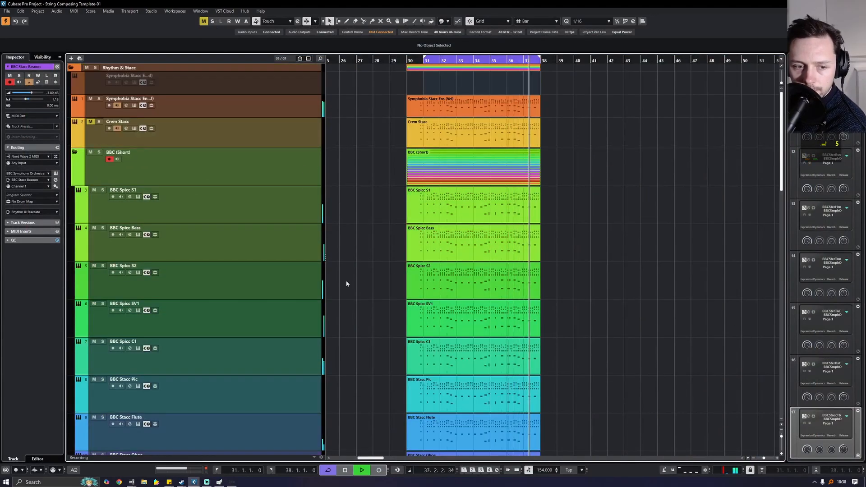
pyautogui.scroll(-4, 345, 281)
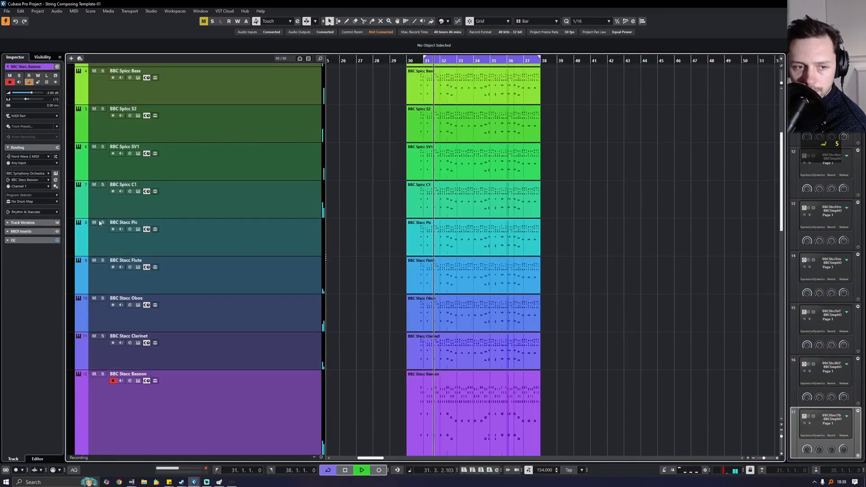
pyautogui.press('space')
# - Transpose the BBC Stacc Pic part's notes up two octaves
pyautogui.doubleClick(410, 239)
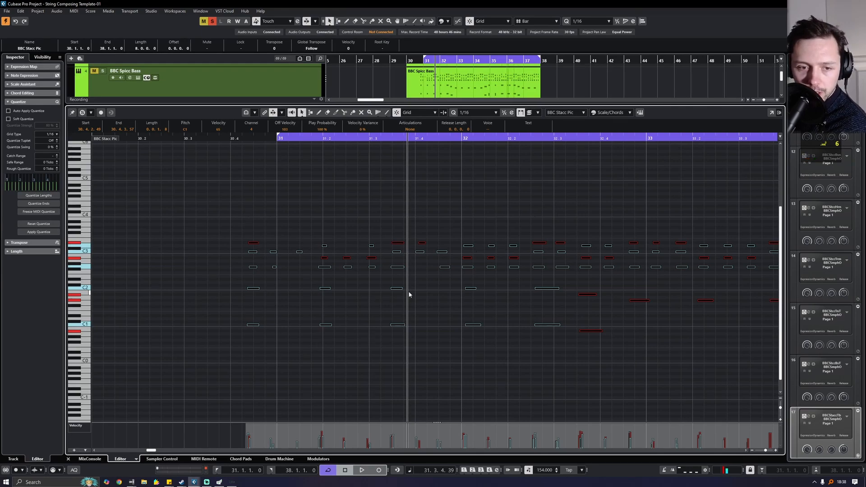
pyautogui.hotkey('shift', 'Up')
pyautogui.hotkey('shift', 'Up')
pyautogui.click(69, 458)
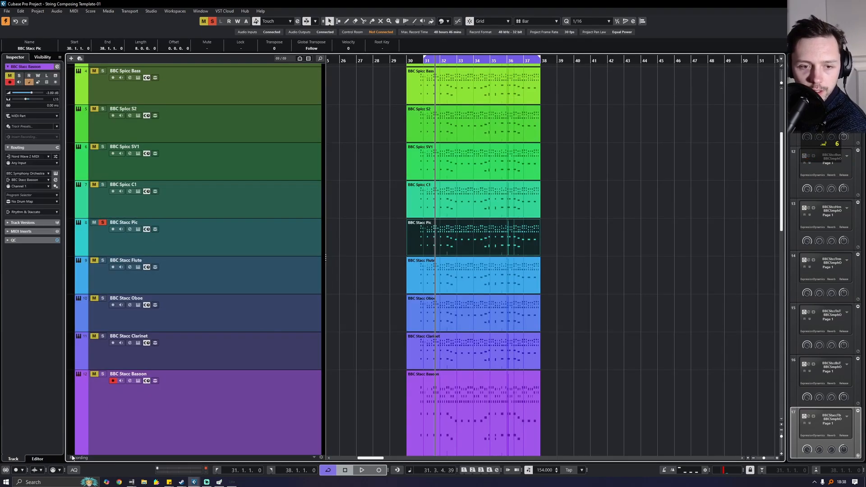
# - Select the Flute, Oboe and Clarinet parts and open them together in the Key Editor
pyautogui.click(404, 287)
pyautogui.moveTo(609, 277); pyautogui.dragTo(467, 318)
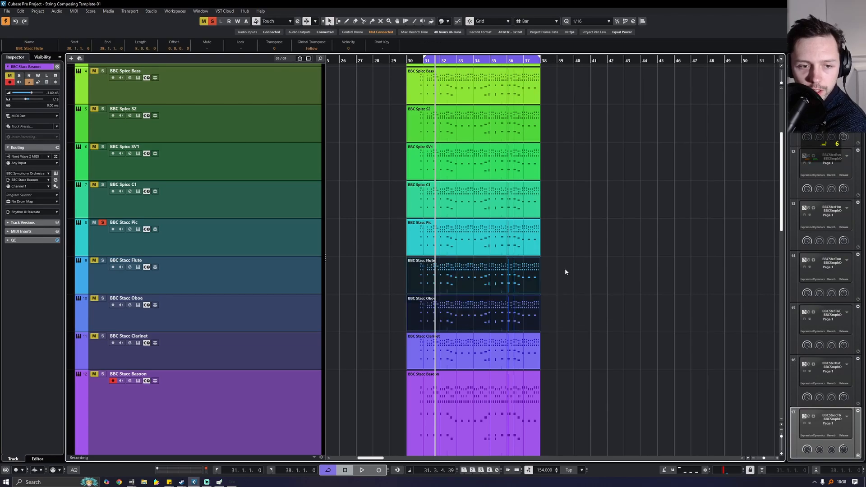
pyautogui.moveTo(564, 271); pyautogui.dragTo(463, 348)
pyautogui.click(74, 11)
pyautogui.click(80, 19)
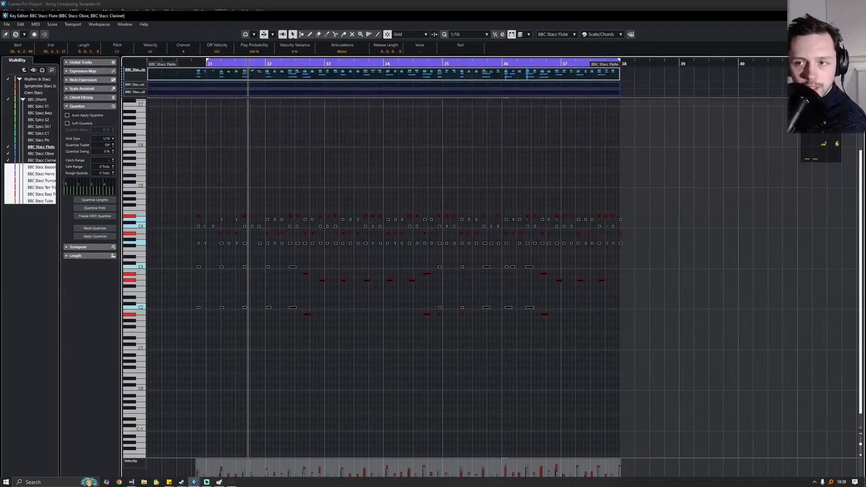
# - Close the Key Editor and move the BBC Spicc S1 track below BBC Spicc Bass
pyautogui.click(856, 16)
pyautogui.scroll(4, 598, 237)
pyautogui.click(586, 242)
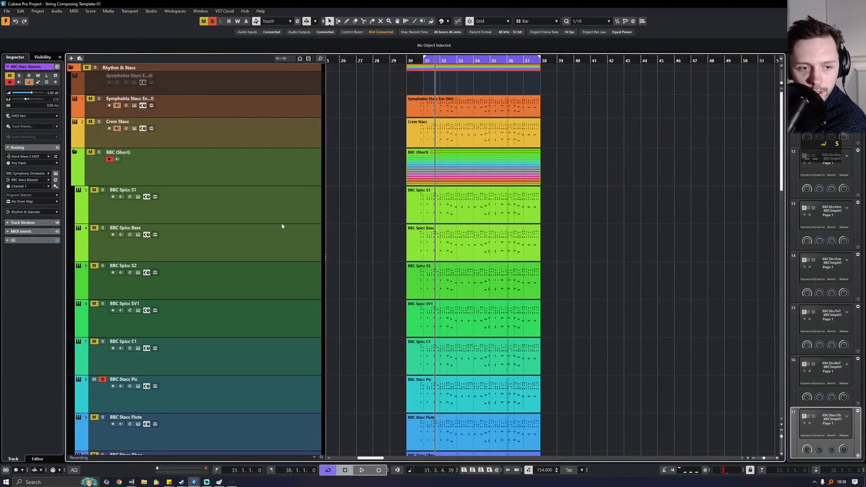
pyautogui.moveTo(281, 221); pyautogui.dragTo(270, 316)
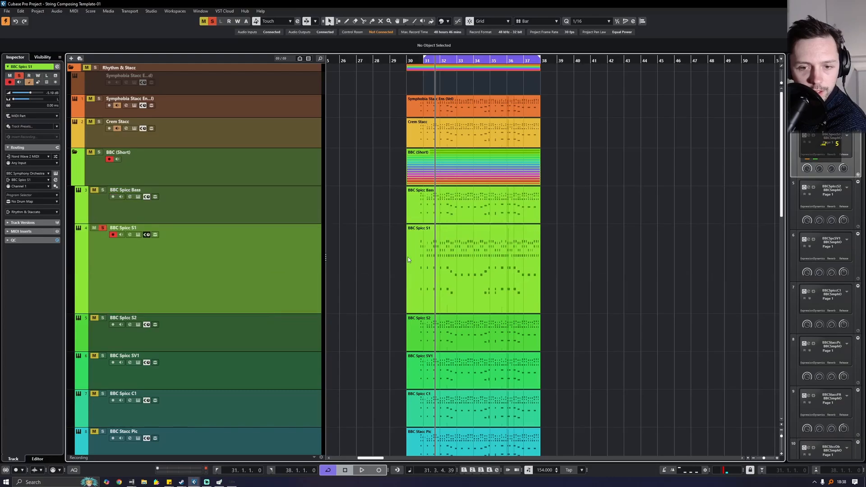
# - Check the BBC Spicc S1 and S2 parts together in the Key Editor, then close it
pyautogui.moveTo(581, 253); pyautogui.dragTo(444, 345)
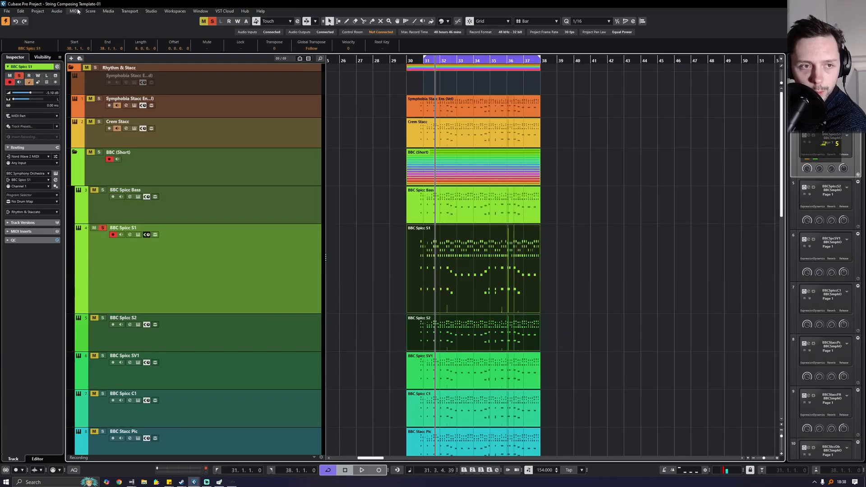
pyautogui.click(73, 11)
pyautogui.click(85, 18)
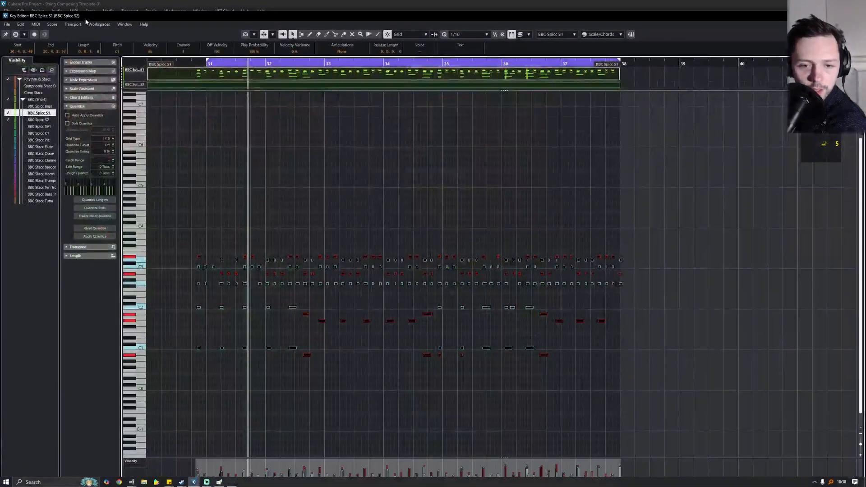
pyautogui.click(856, 16)
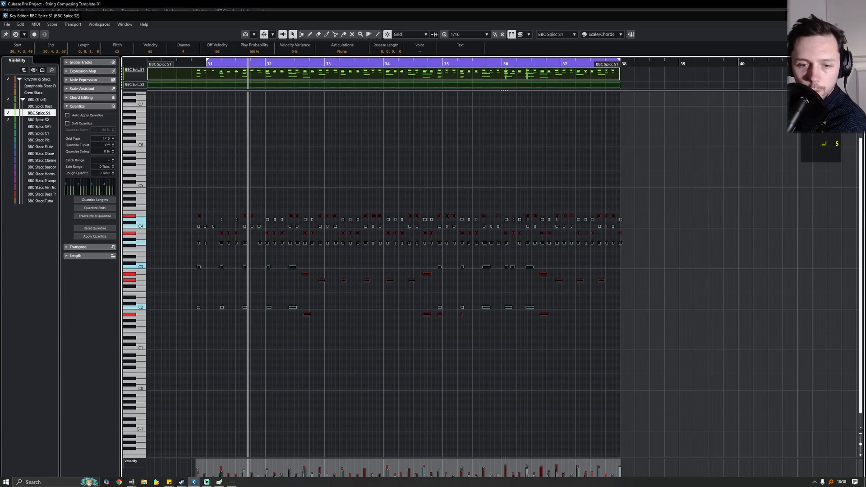
pyautogui.click(622, 307)
# - Select the Spicc SV1, Stacc Pic and Spicc C1 parts, then open the BBC Stacc Trumpets part
pyautogui.click(486, 371)
pyautogui.scroll(-3, 486, 371)
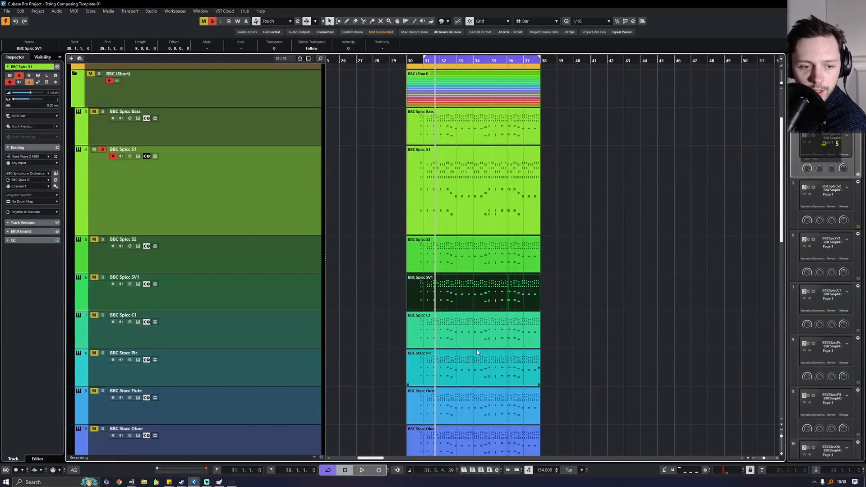
pyautogui.click(477, 349)
pyautogui.click(457, 334)
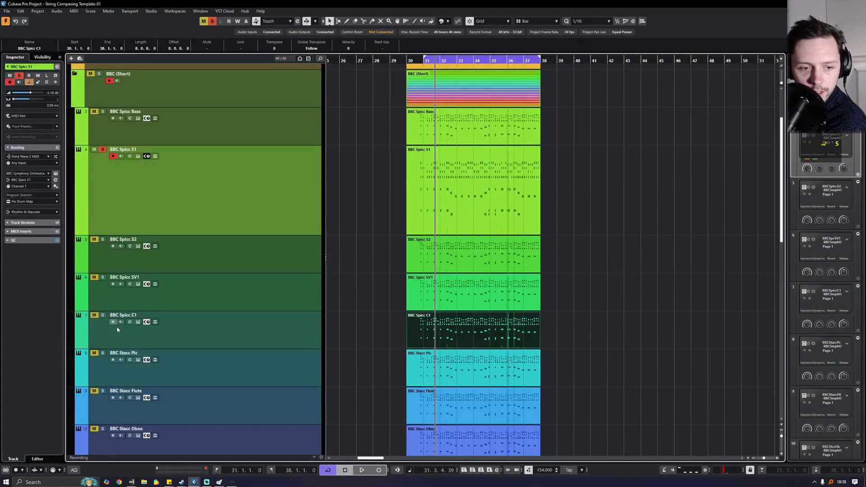
pyautogui.scroll(-8, 393, 352)
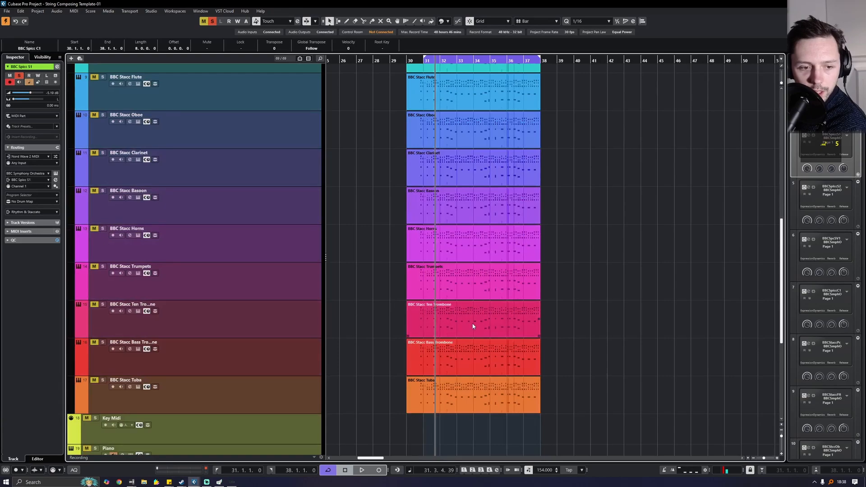
pyautogui.click(442, 283)
pyautogui.doubleClick(429, 281)
# - Transpose the Trumpets notes up one octave, then start playback with all solos cleared
pyautogui.hotkey('shift', 'Up')
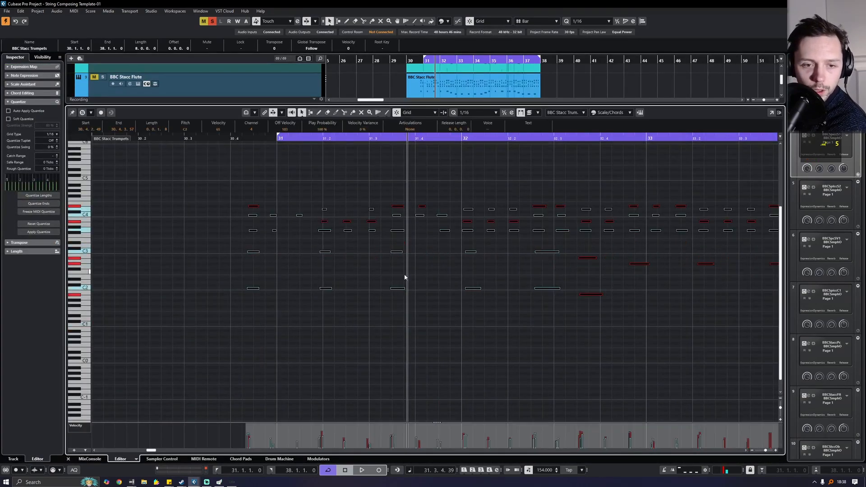
pyautogui.click(74, 459)
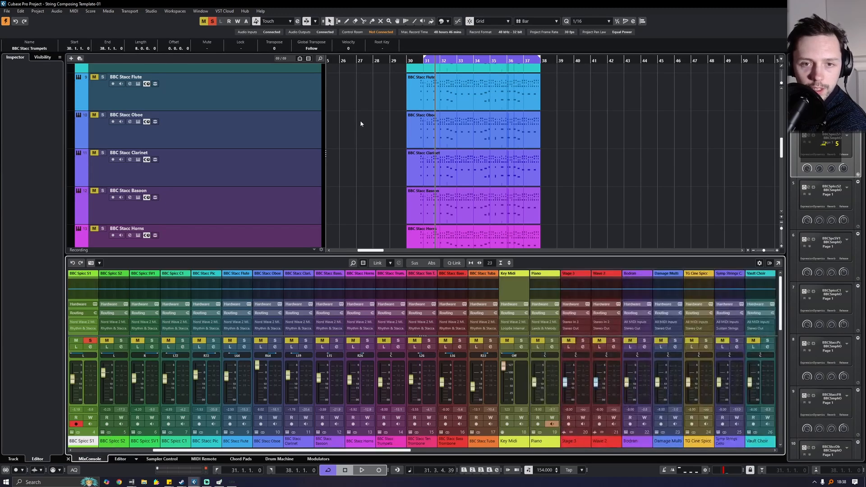
pyautogui.press('space')
pyautogui.click(212, 21)
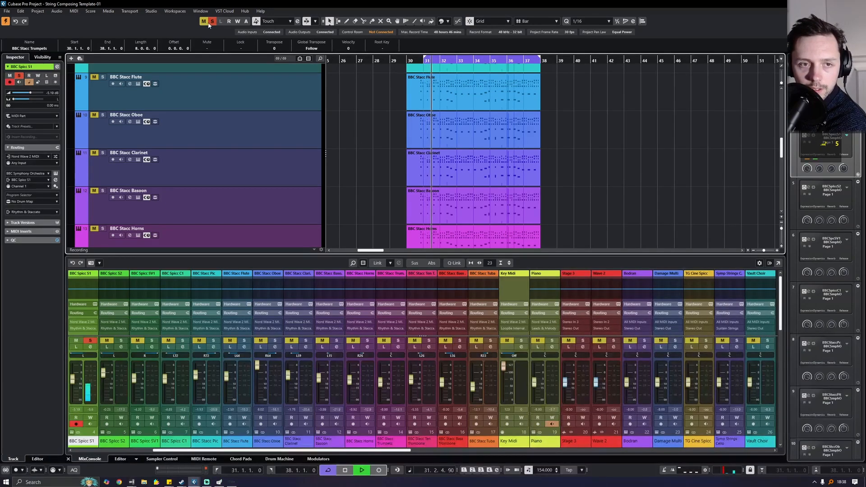
pyautogui.click(68, 459)
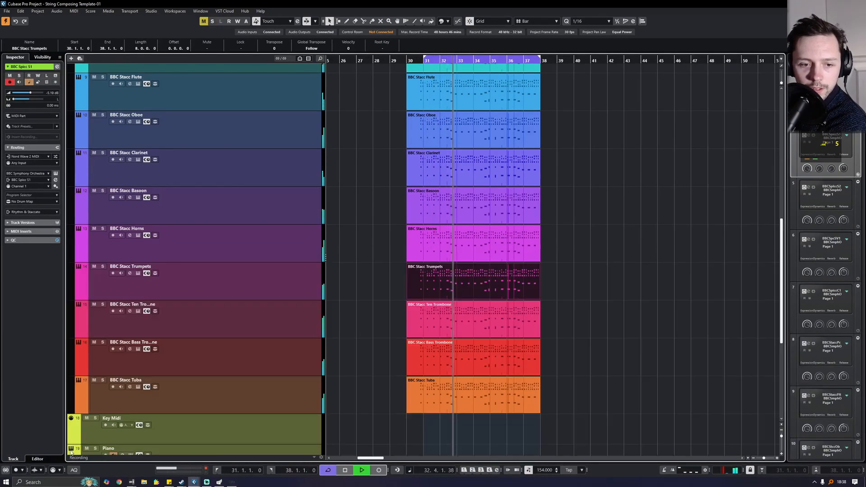
# - Briefly solo, then mute the Symphobia Stacc Ens track, and bring up the full MixConsole
pyautogui.scroll(5, 373, 303)
pyautogui.scroll(2, 372, 304)
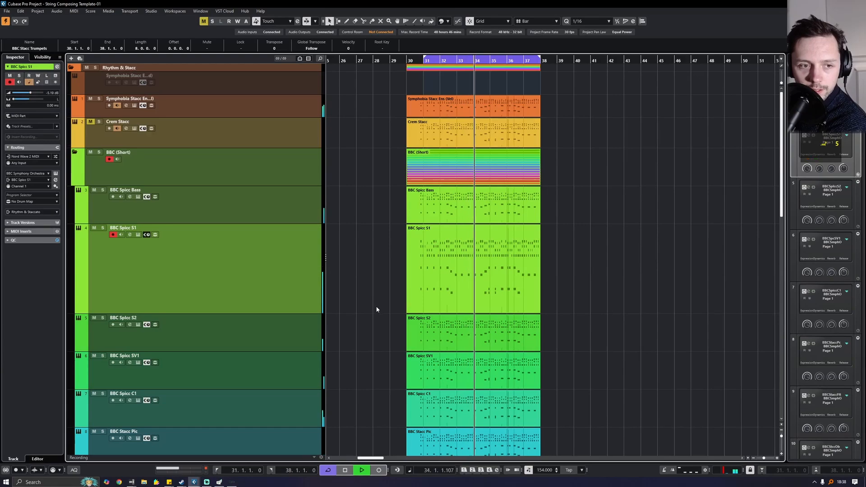
pyautogui.click(98, 98)
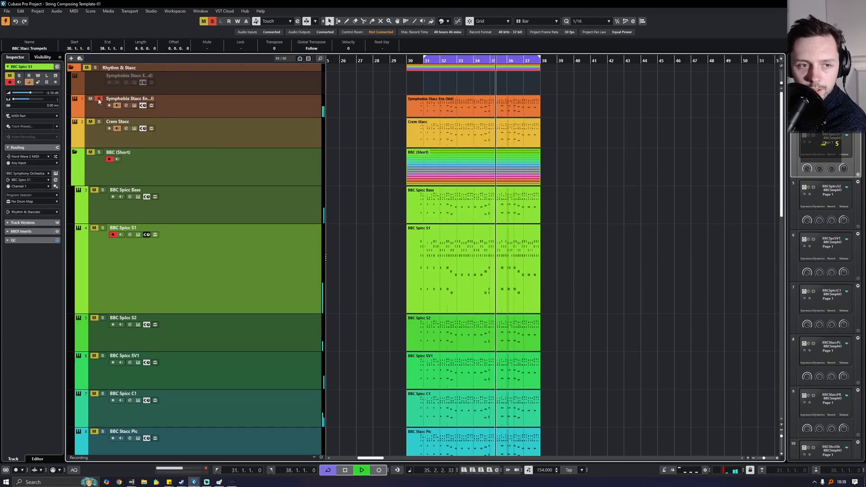
pyautogui.click(99, 98)
pyautogui.click(91, 99)
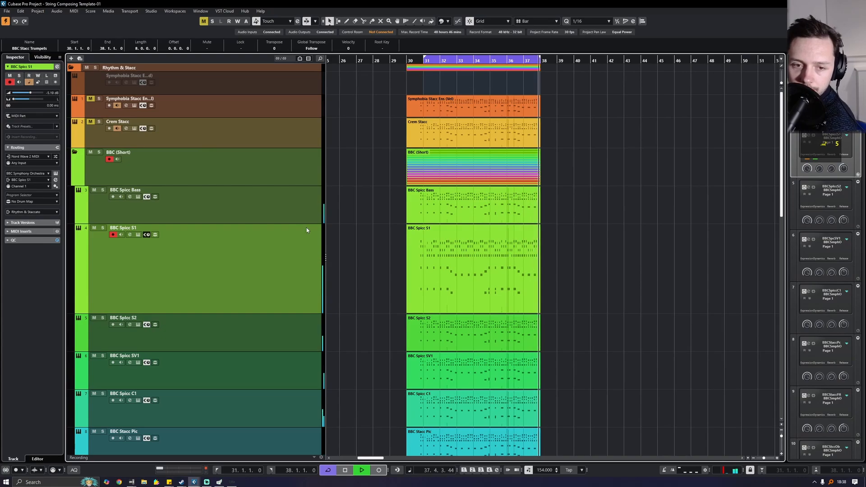
pyautogui.press('F3')
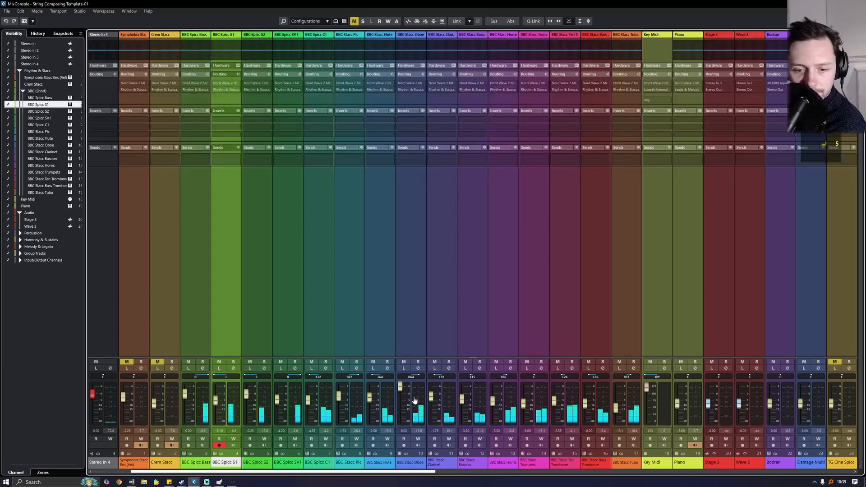
# - Pull the BBC Stacc Oboe fader down slightly and briefly solo the BBC Stacc Horns channel
pyautogui.moveTo(399, 391); pyautogui.dragTo(431, 401)
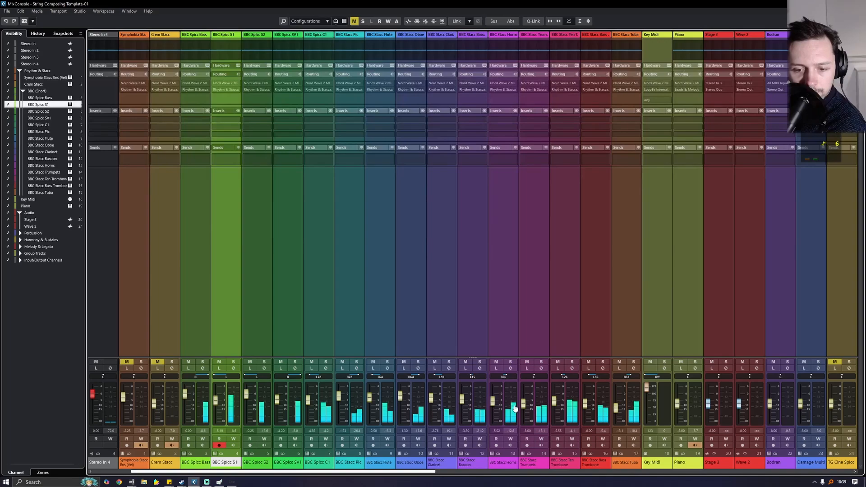
pyautogui.click(511, 362)
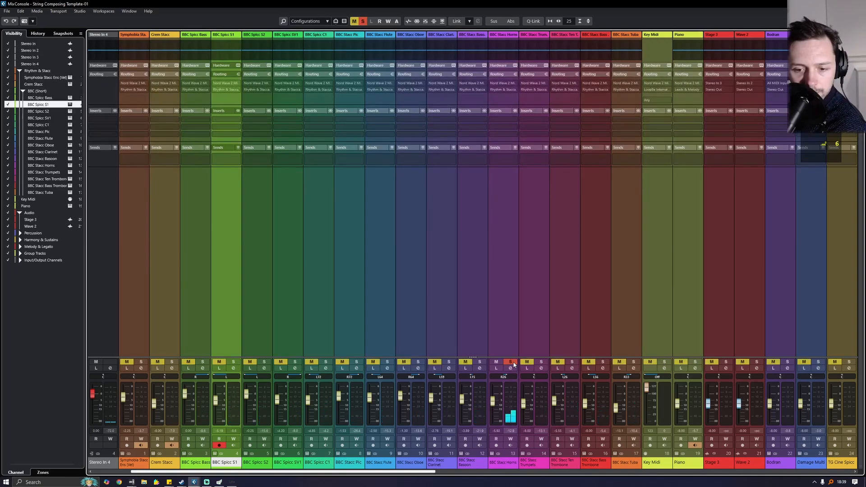
pyautogui.click(512, 363)
# - Leave the mixer, select the BBC Stacc Horns track and open its instrument window
pyautogui.press('F3')
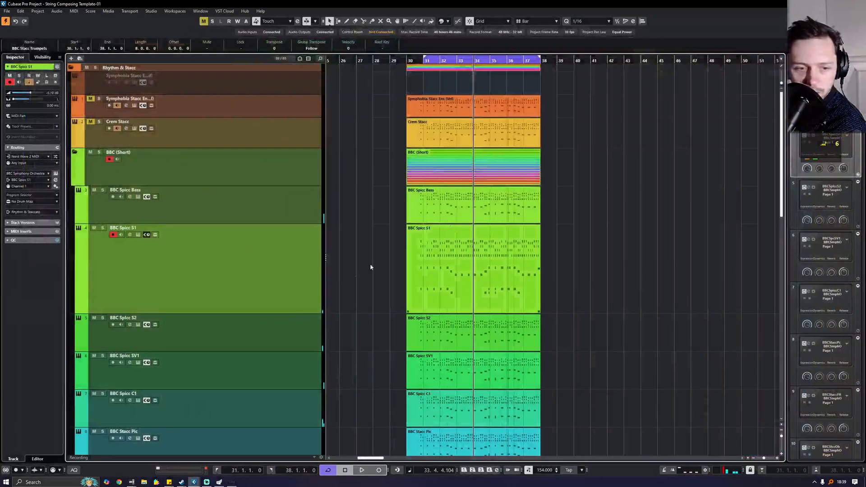
pyautogui.scroll(-2, 263, 297)
pyautogui.scroll(-5, 263, 296)
pyautogui.click(266, 322)
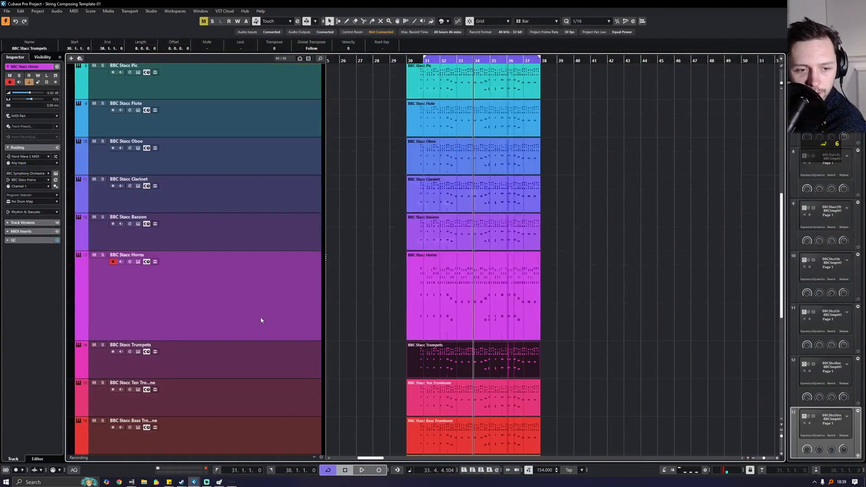
pyautogui.click(55, 173)
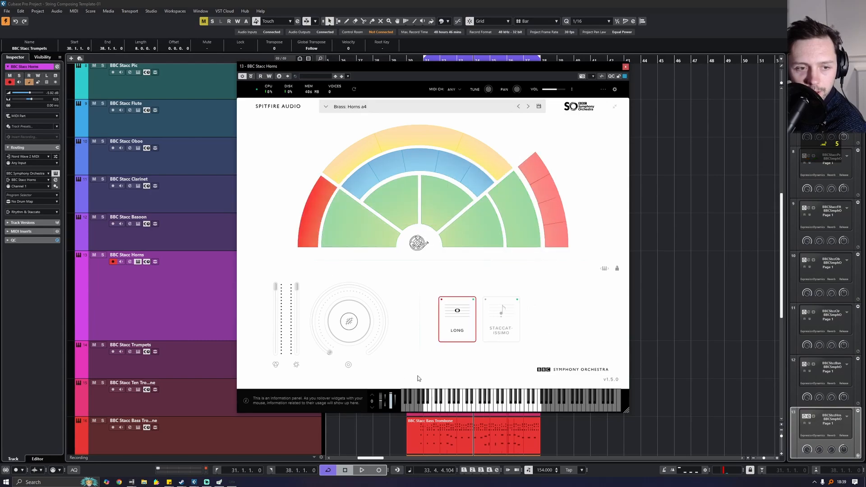
# - Switch the Horns to the staccatissimo articulation and start playback
pyautogui.click(500, 318)
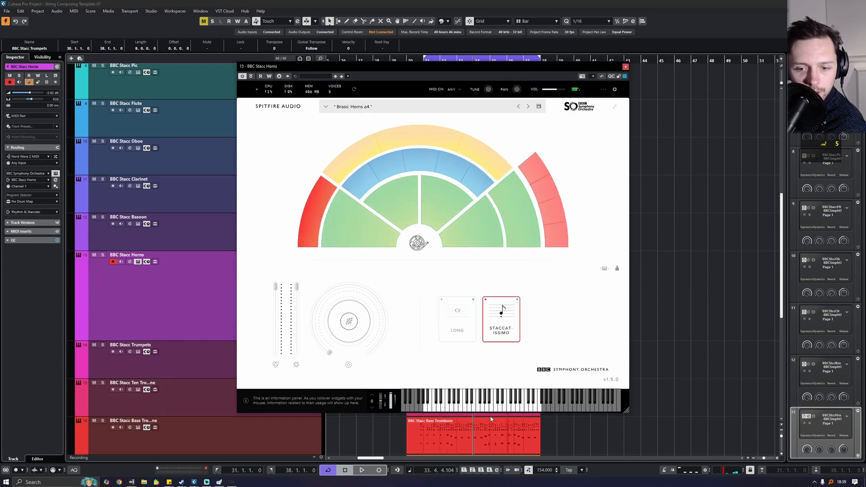
pyautogui.click(628, 68)
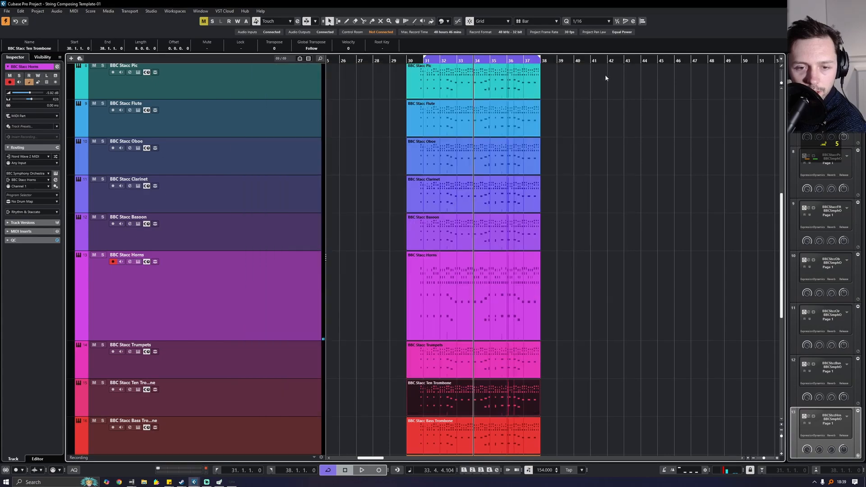
pyautogui.press('space')
# - Audition the soloed Horns, raise their volume to -2.63 dB, then stop and open the MixConsole
pyautogui.click(103, 255)
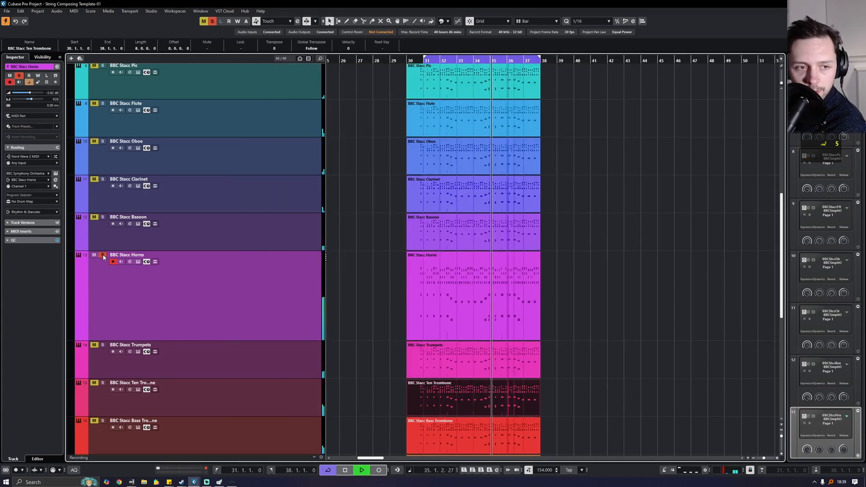
pyautogui.moveTo(30, 93); pyautogui.dragTo(35, 94)
pyautogui.click(211, 21)
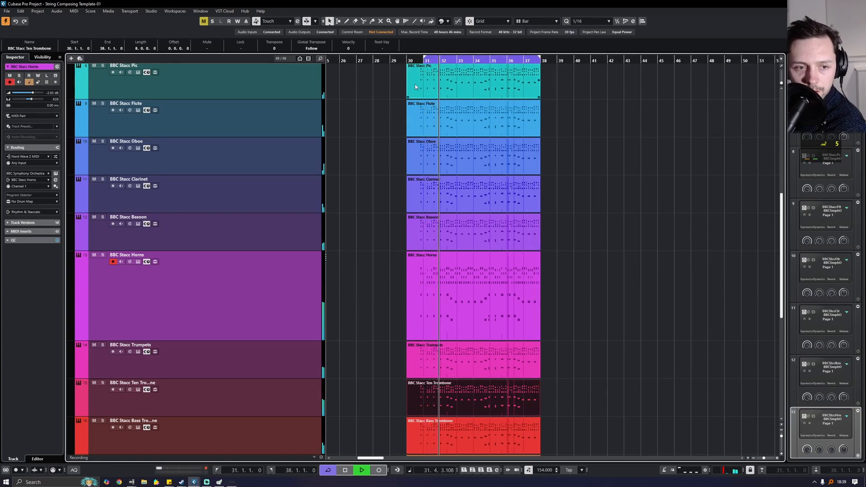
pyautogui.scroll(-2, 364, 196)
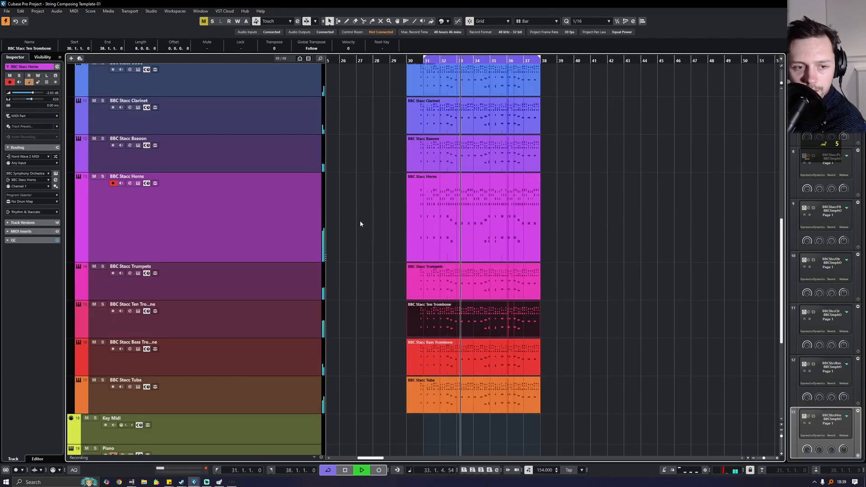
pyautogui.press('space')
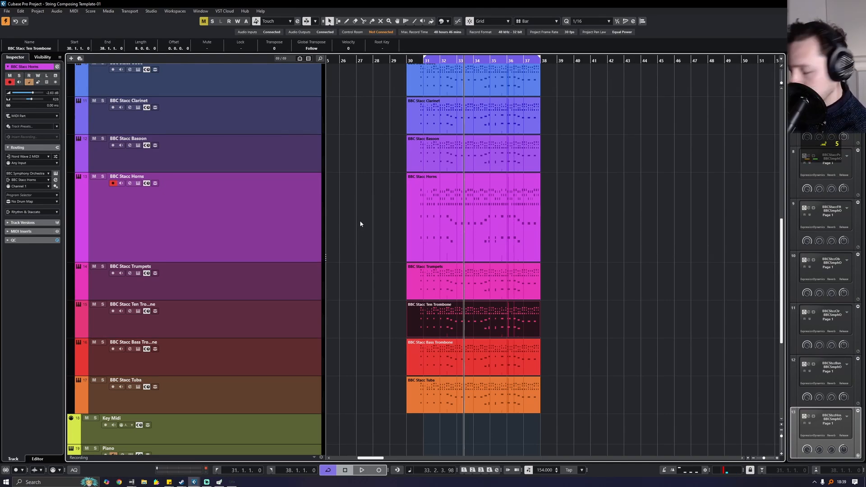
pyautogui.press('F3')
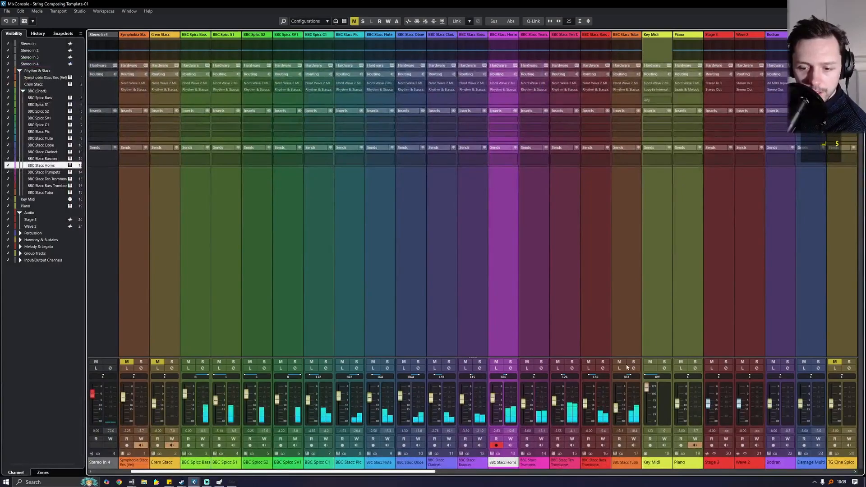
# - Briefly solo the BBC Stacc Tuba and BBC Spicc C1 channels, then unsolo them
pyautogui.click(634, 362)
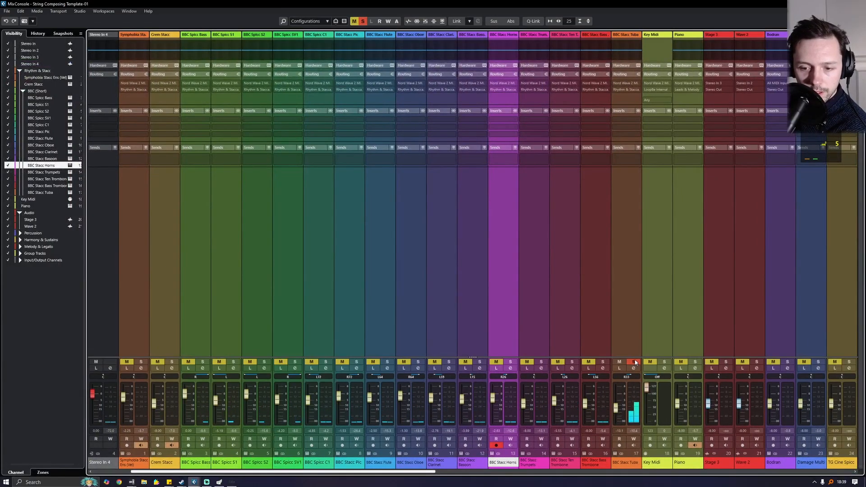
pyautogui.click(634, 362)
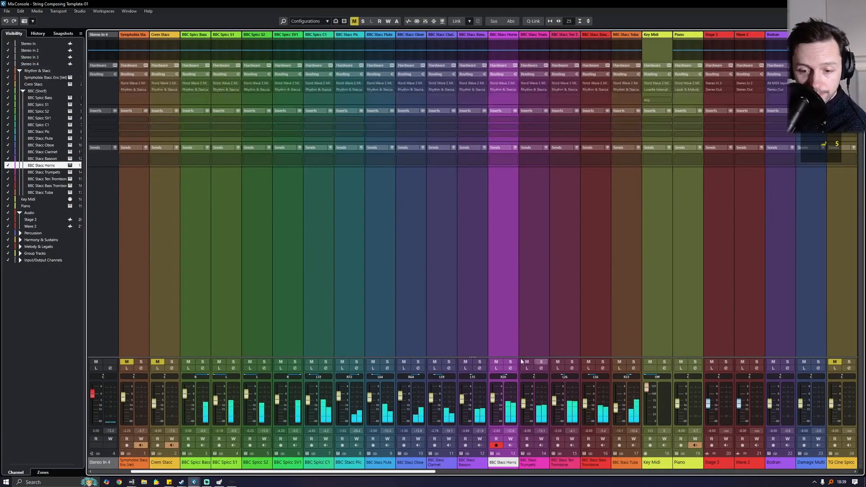
pyautogui.click(325, 362)
pyautogui.click(325, 362)
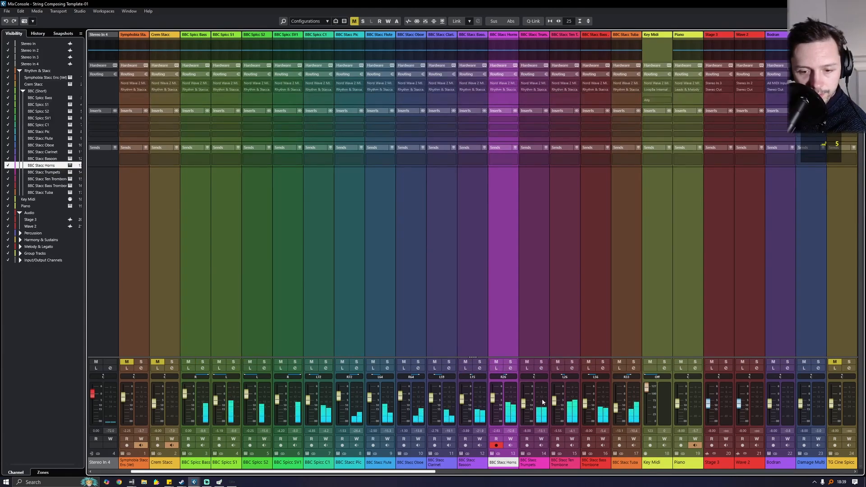
# - Audition Trumpets with both trombones and then Horns in solo, clear the solos, and close the mixer
pyautogui.click(572, 362)
pyautogui.click(602, 362)
pyautogui.click(541, 362)
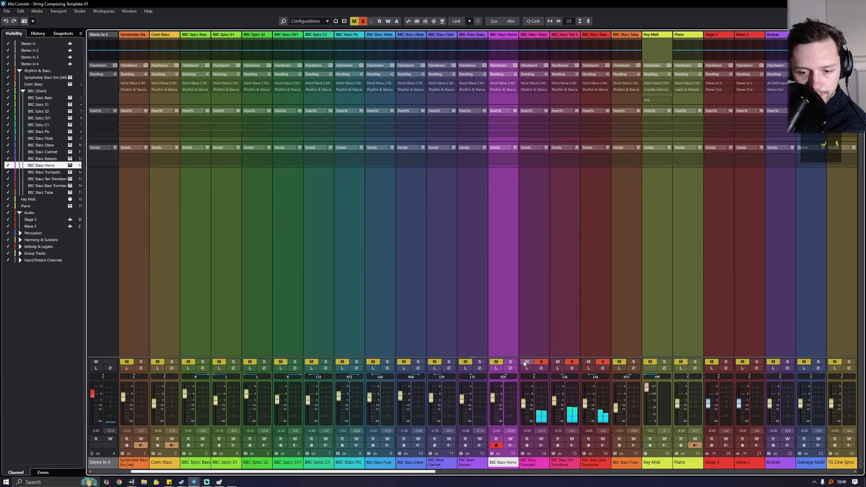
pyautogui.click(526, 362)
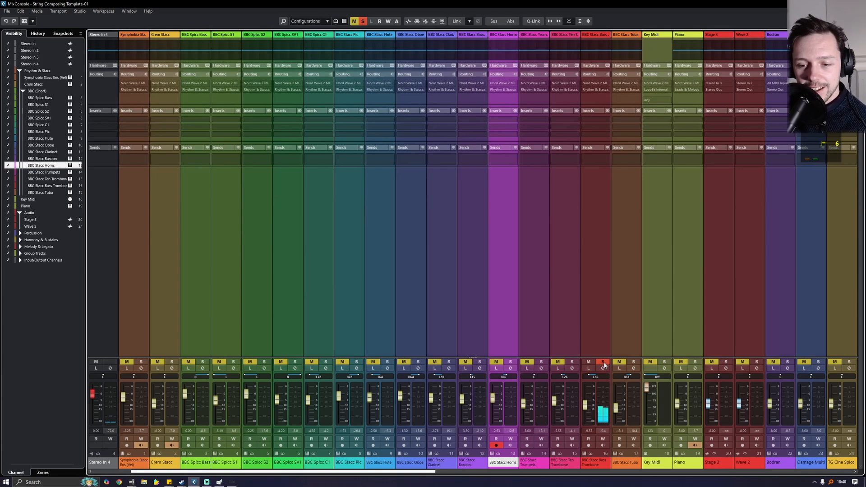
pyautogui.click(603, 363)
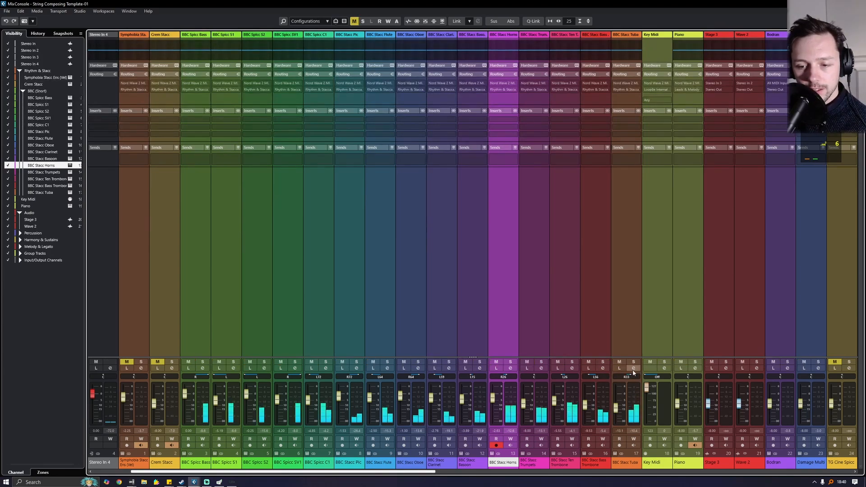
pyautogui.click(508, 363)
pyautogui.click(509, 362)
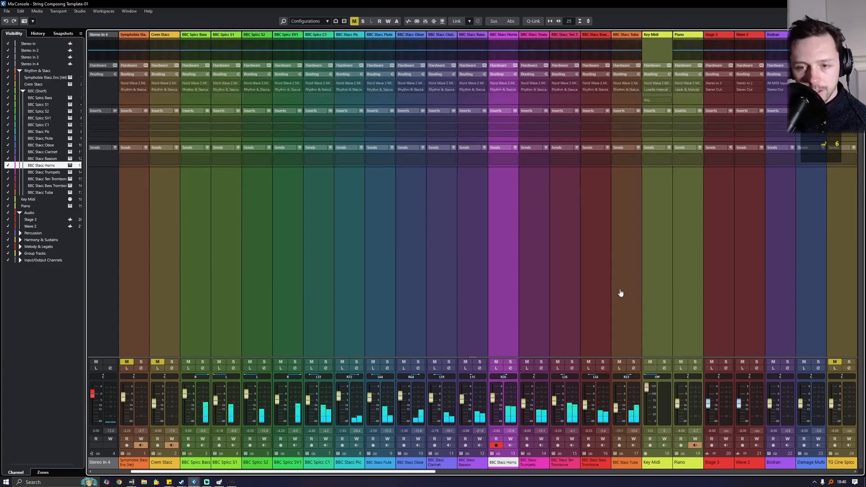
pyautogui.press('F3')
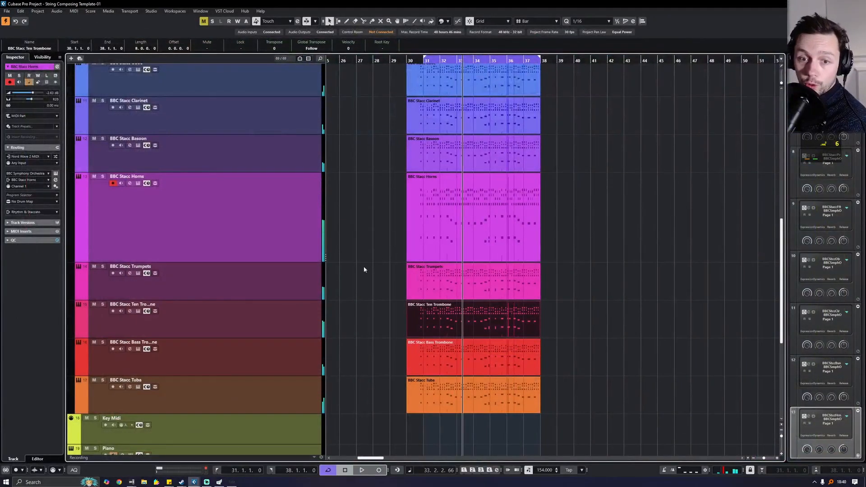
# - Play the project from bar 31 and show the floating transport panel
pyautogui.scroll(10, 360, 273)
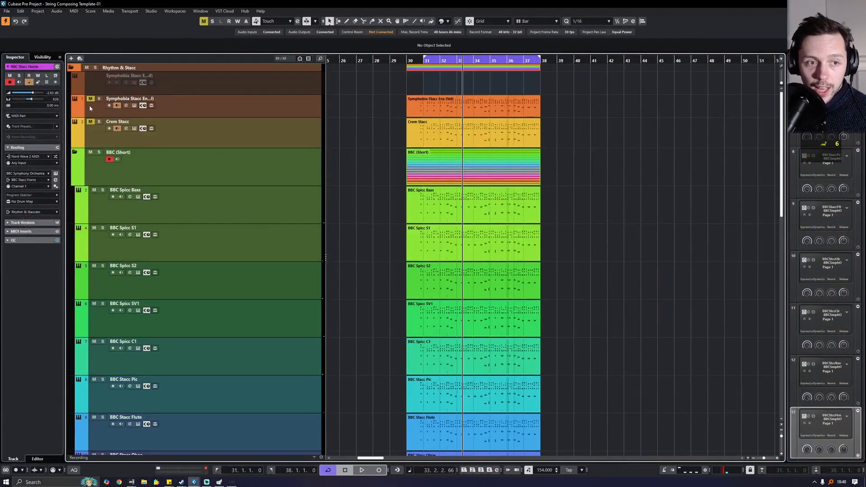
pyautogui.click(422, 58)
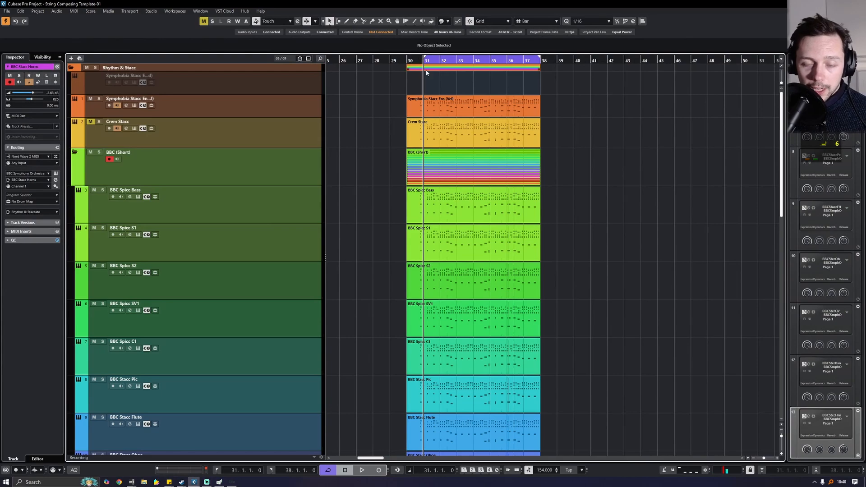
pyautogui.press('space')
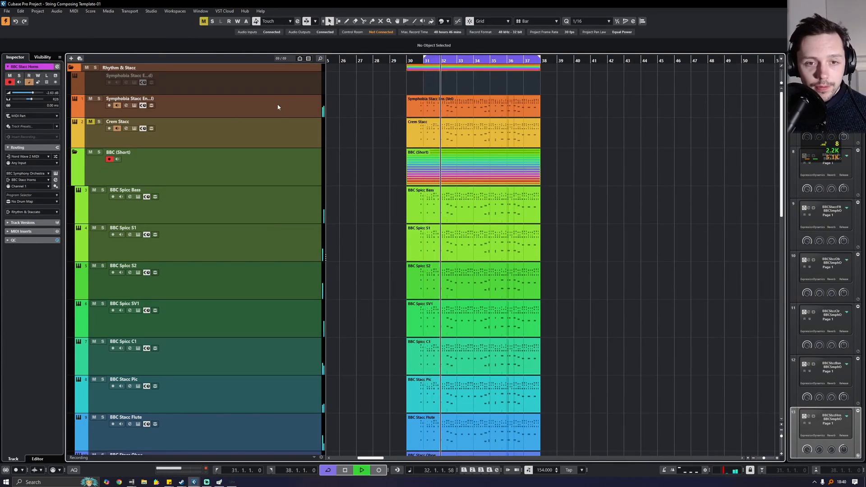
pyautogui.scroll(-10, 373, 192)
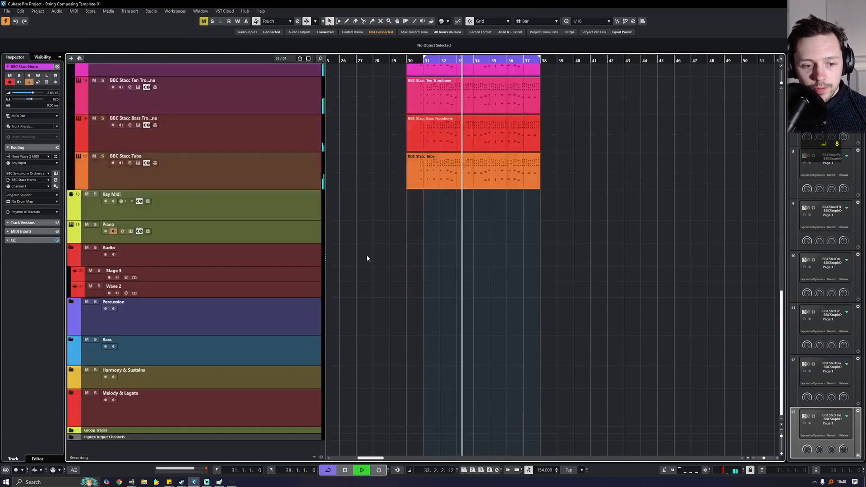
pyautogui.scroll(8, 354, 270)
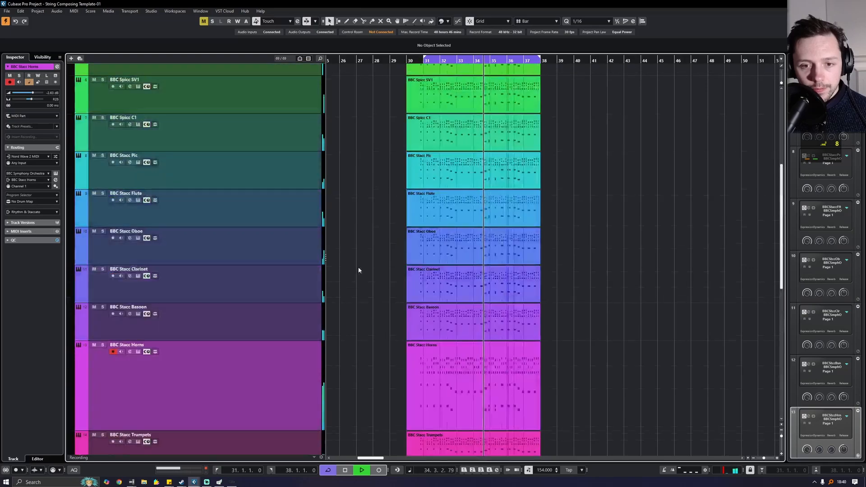
pyautogui.scroll(5, 360, 266)
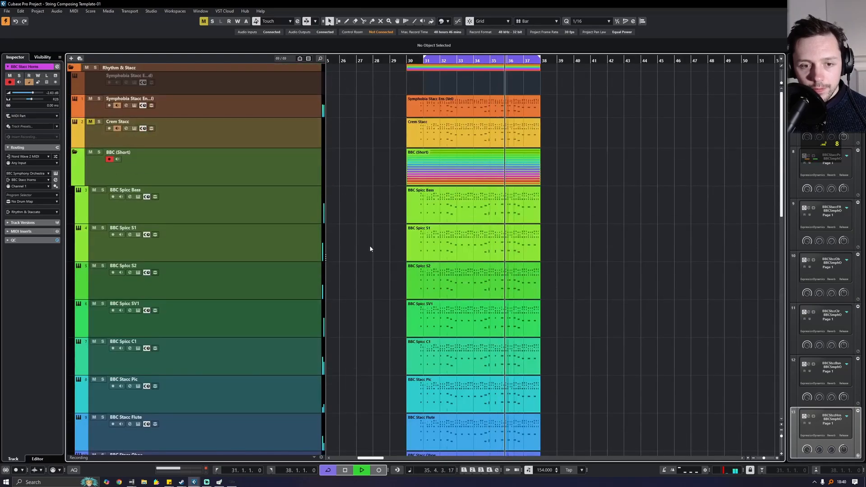
pyautogui.scroll(-4, 370, 248)
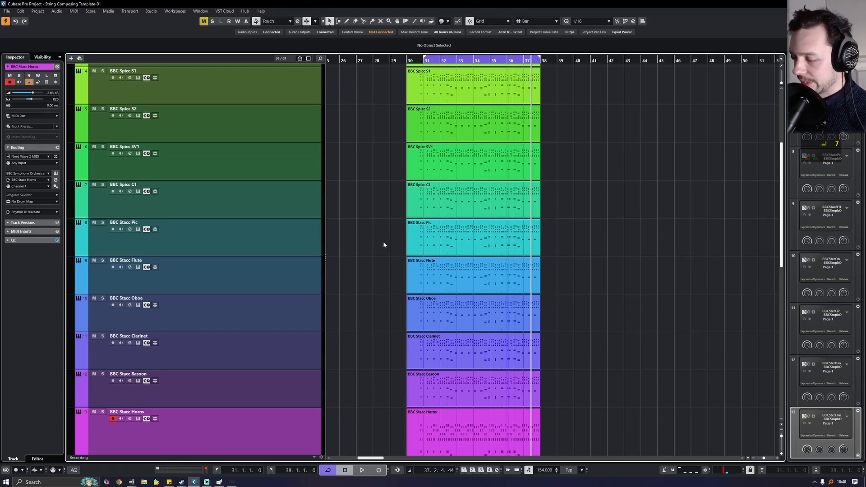
pyautogui.press('F2')
pyautogui.press('F3')
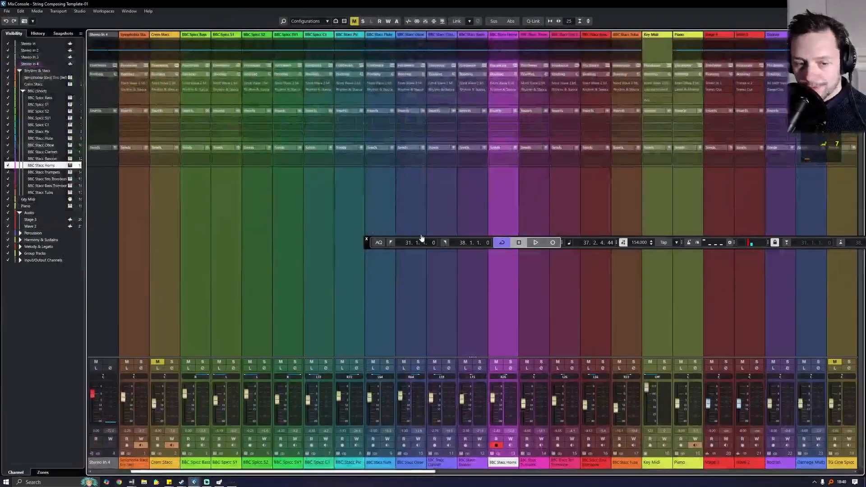
pyautogui.press('F3')
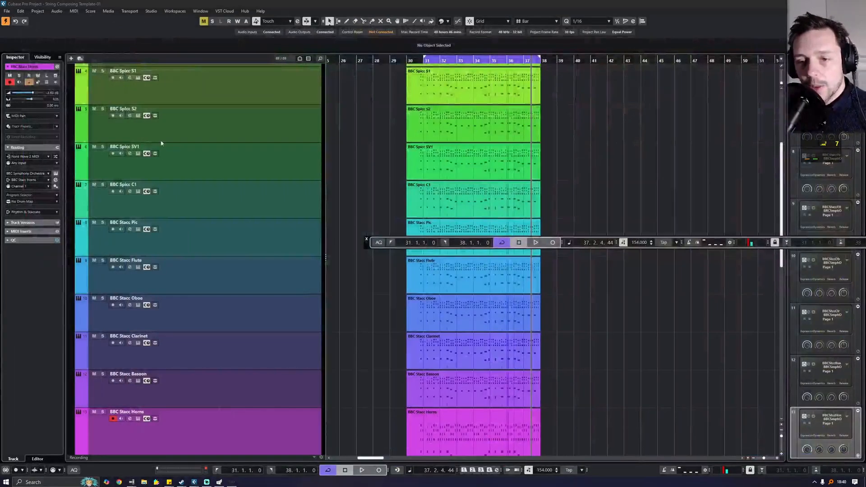
pyautogui.scroll(-5, 270, 285)
pyautogui.scroll(-4, 269, 284)
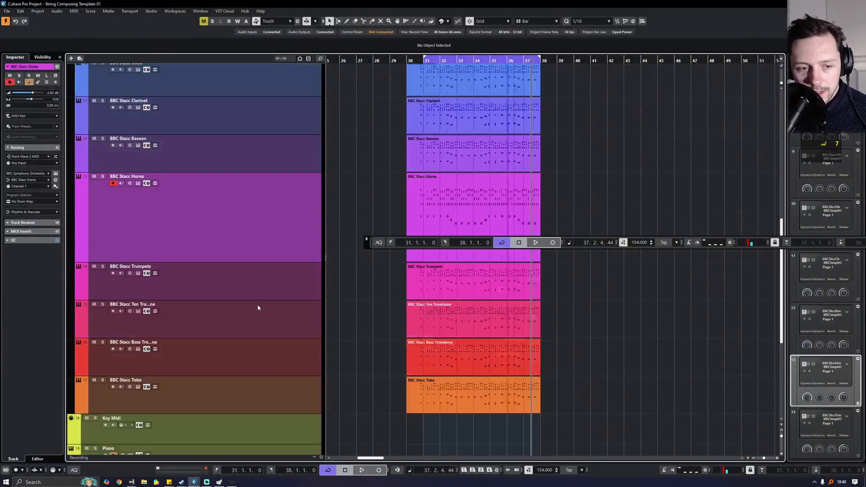
# - Select the BBC Stacc Horns track and open its channel settings
pyautogui.click(259, 179)
pyautogui.click(256, 137)
pyautogui.scroll(2, 256, 137)
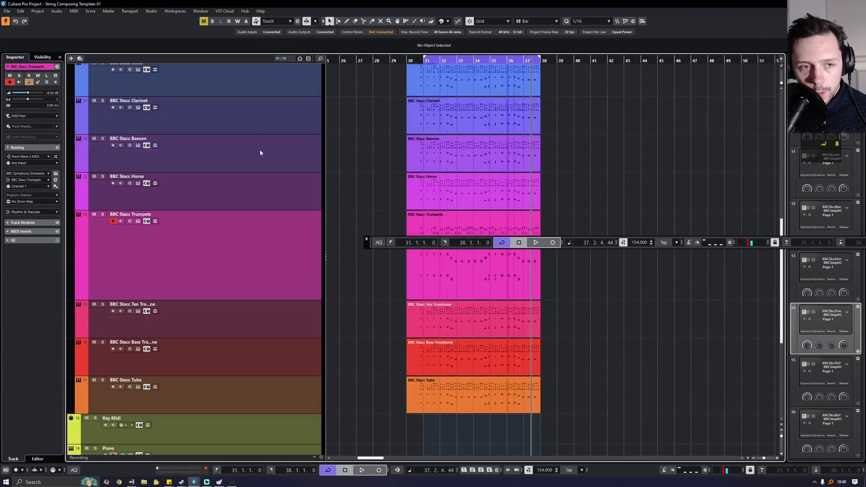
pyautogui.click(253, 163)
pyautogui.click(235, 260)
pyautogui.click(199, 184)
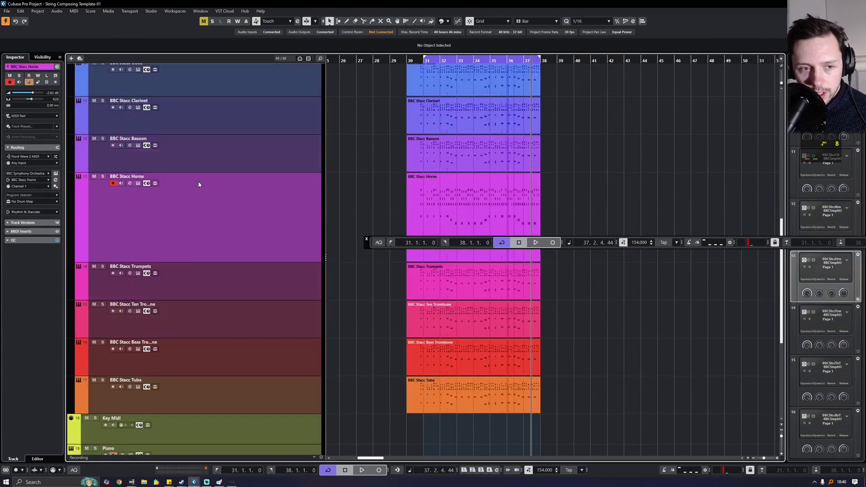
pyautogui.click(130, 184)
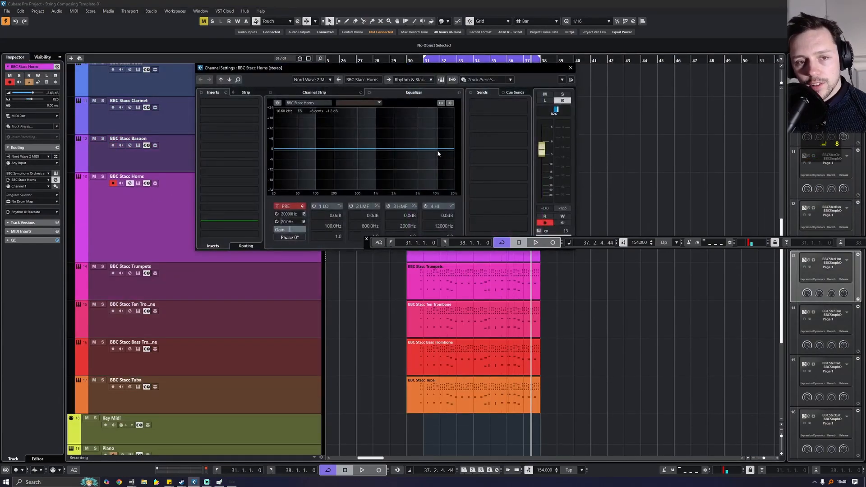
# - Give BBC Spicc S2 a 15 dB low-band cut at 20 Hz
pyautogui.click(571, 68)
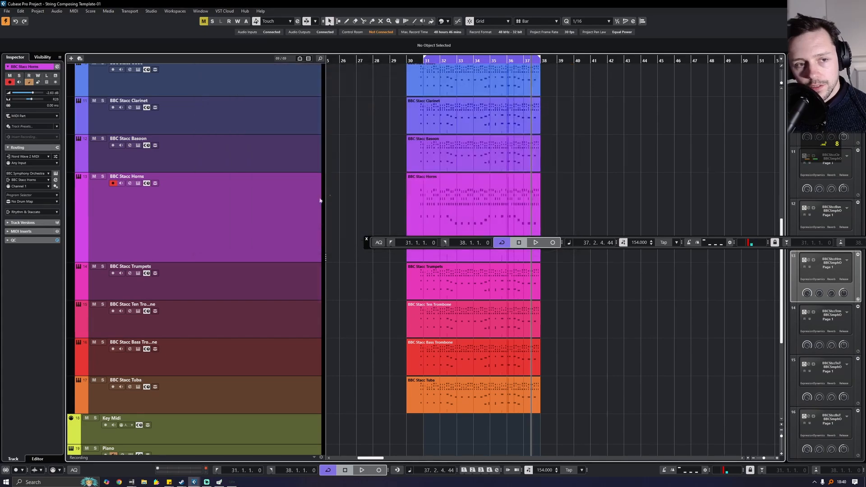
pyautogui.scroll(10, 244, 219)
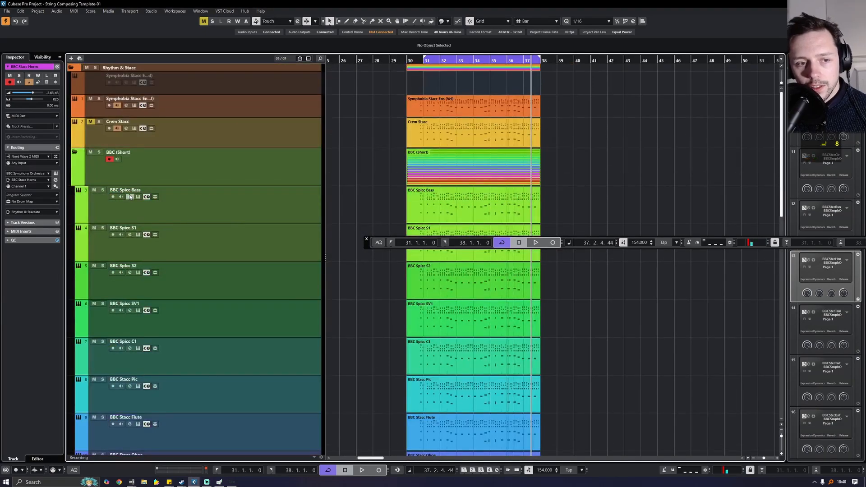
pyautogui.click(130, 197)
pyautogui.scroll(-3, 159, 246)
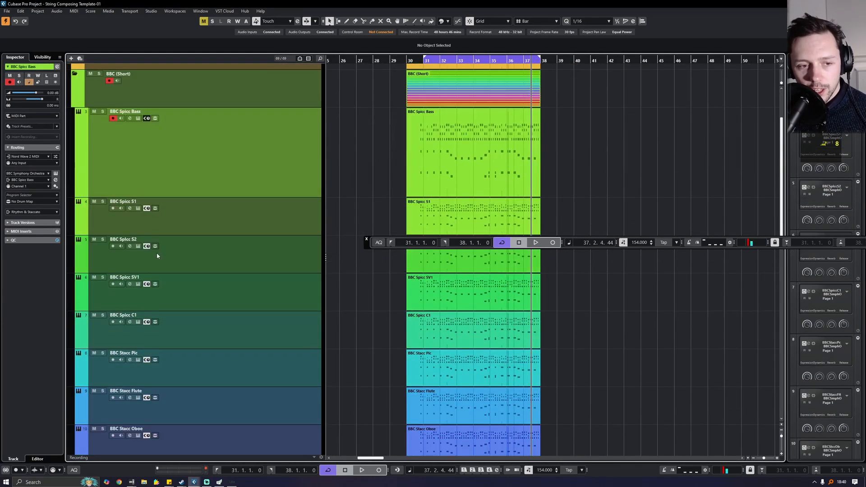
pyautogui.click(130, 246)
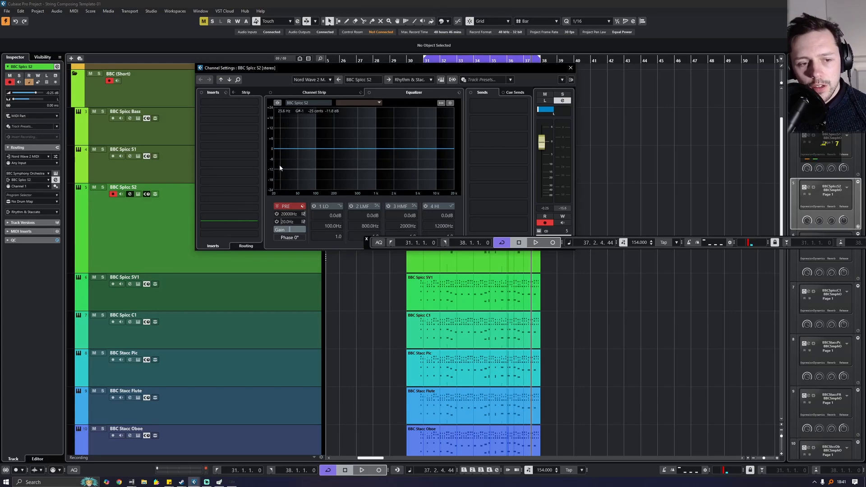
pyautogui.moveTo(279, 150); pyautogui.dragTo(273, 174)
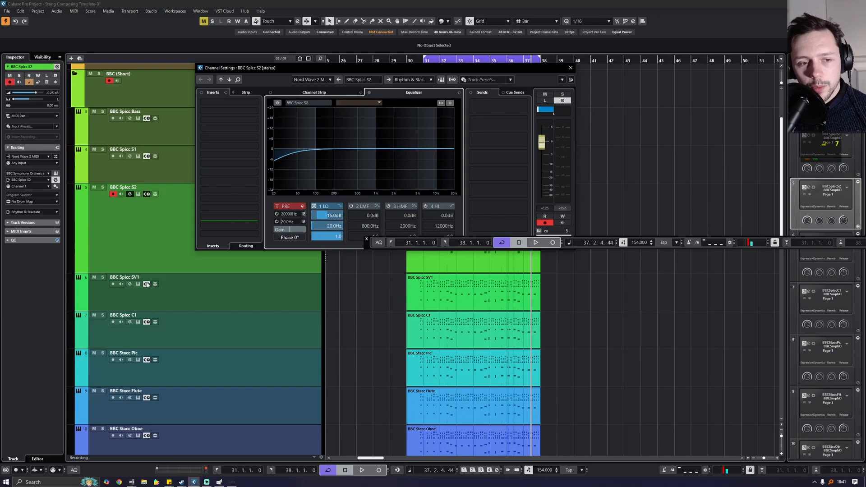
# - Check the EQs of Spicc SV1, Spicc C1, Pic, Flute, Oboe, Clarinet, Bassoon, Horns and Trumpets
pyautogui.click(130, 286)
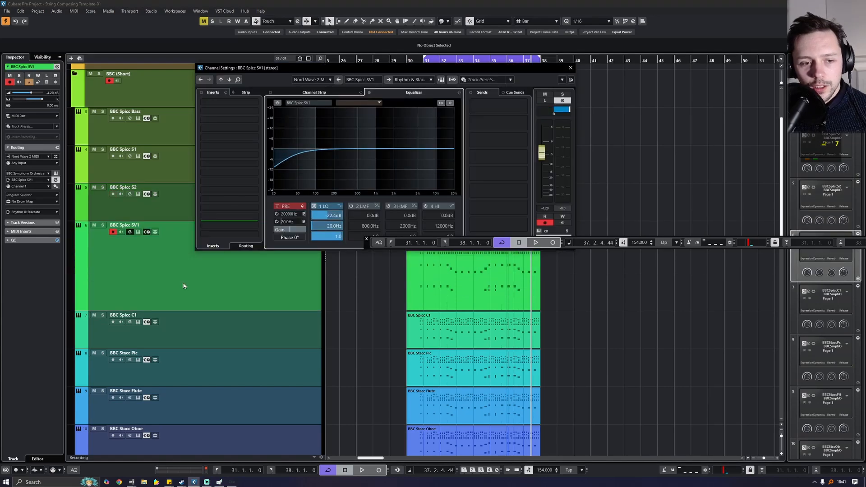
pyautogui.click(135, 328)
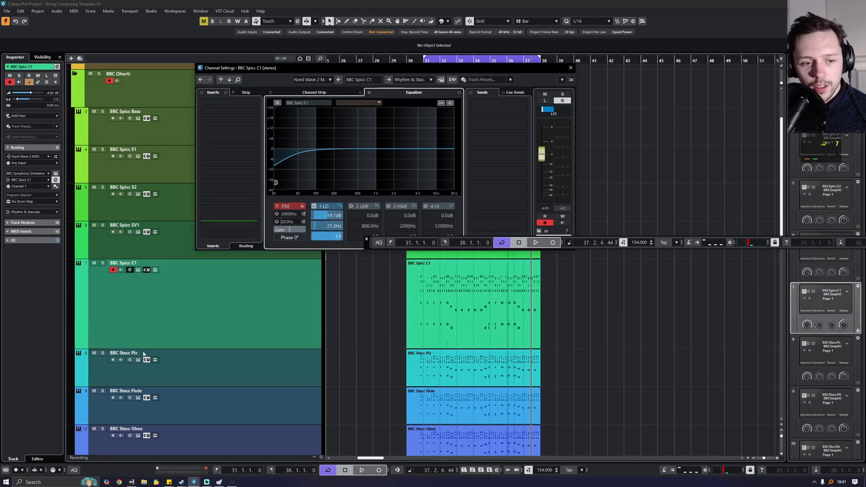
pyautogui.click(128, 365)
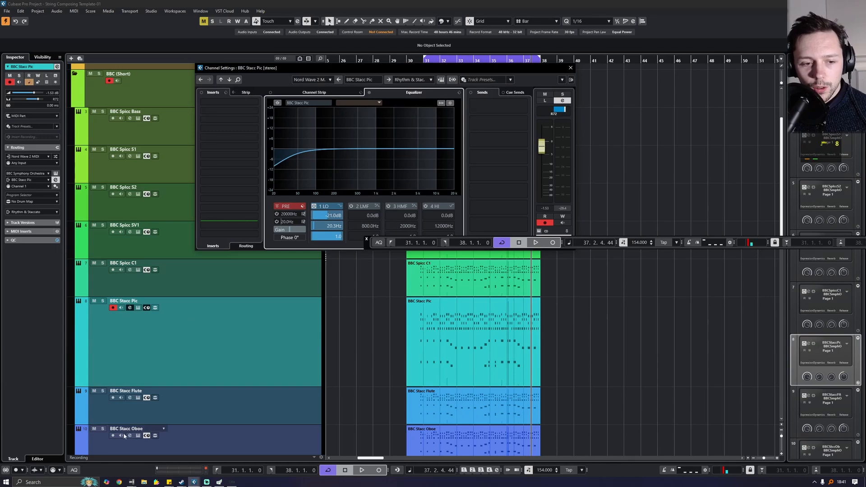
pyautogui.click(131, 401)
pyautogui.scroll(-5, 188, 291)
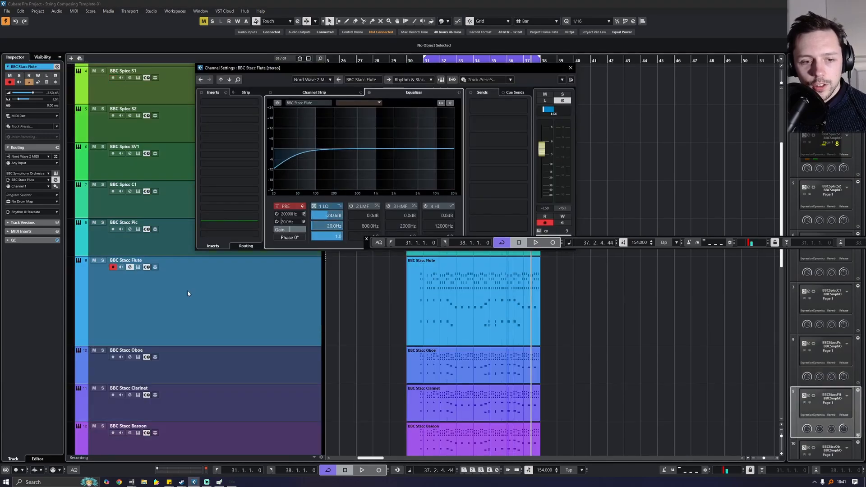
pyautogui.click(129, 279)
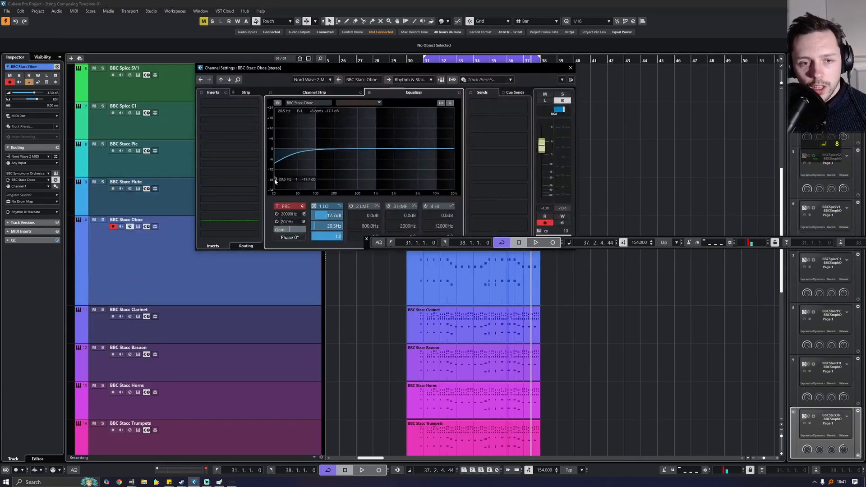
pyautogui.click(128, 320)
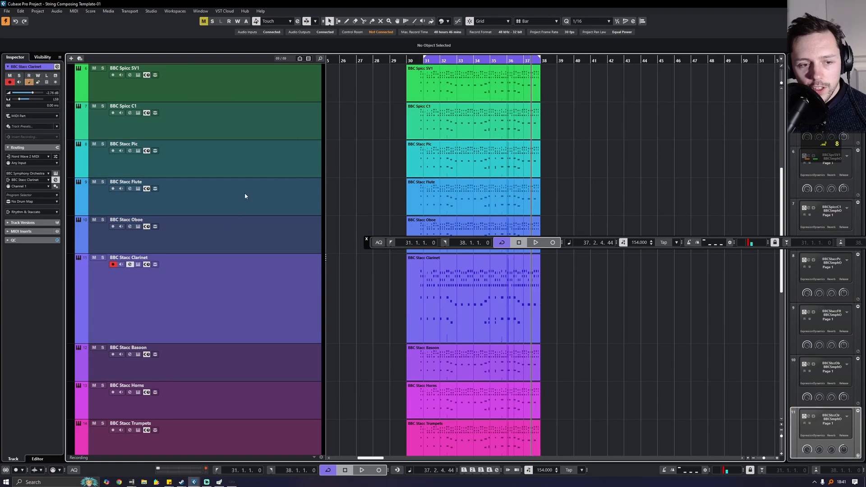
pyautogui.click(129, 265)
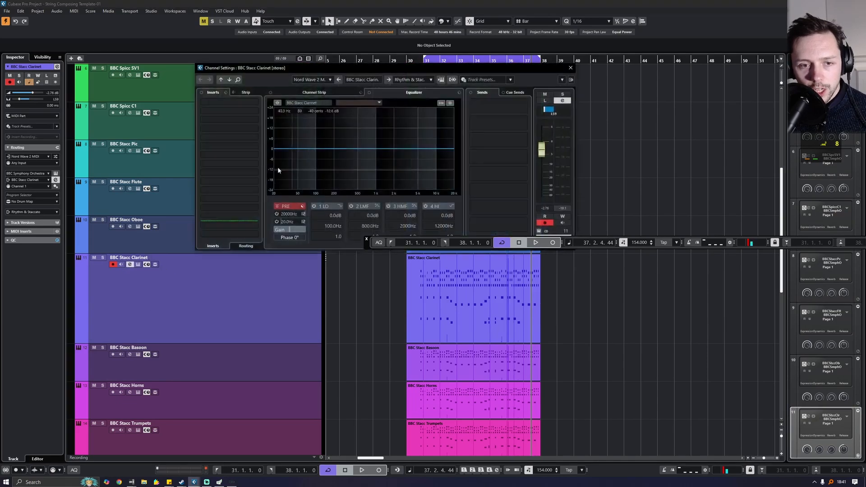
pyautogui.click(129, 354)
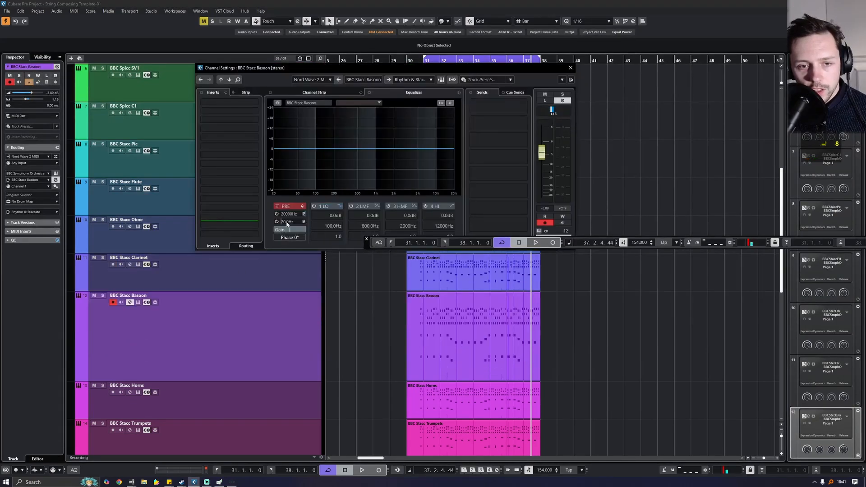
pyautogui.click(130, 392)
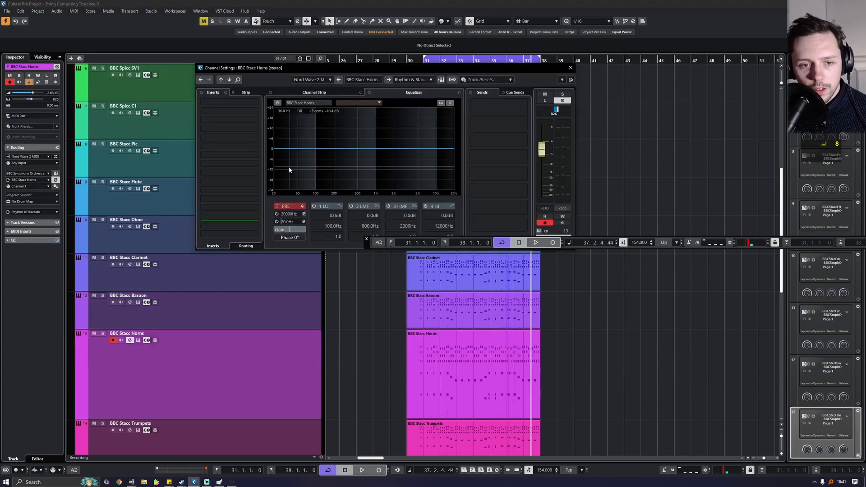
pyautogui.scroll(-2, 145, 362)
pyautogui.click(130, 352)
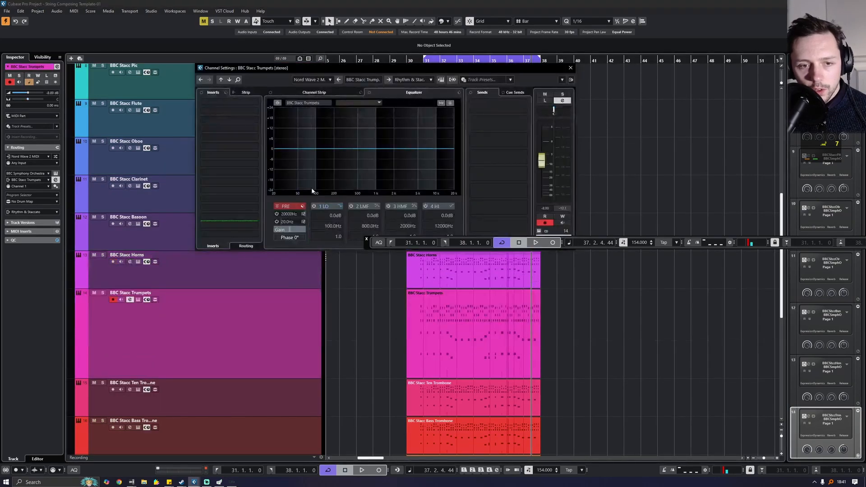
# - Deepen the BBC Stacc Trumpets low cut while soloing them during playback, then unsolo
pyautogui.click(103, 293)
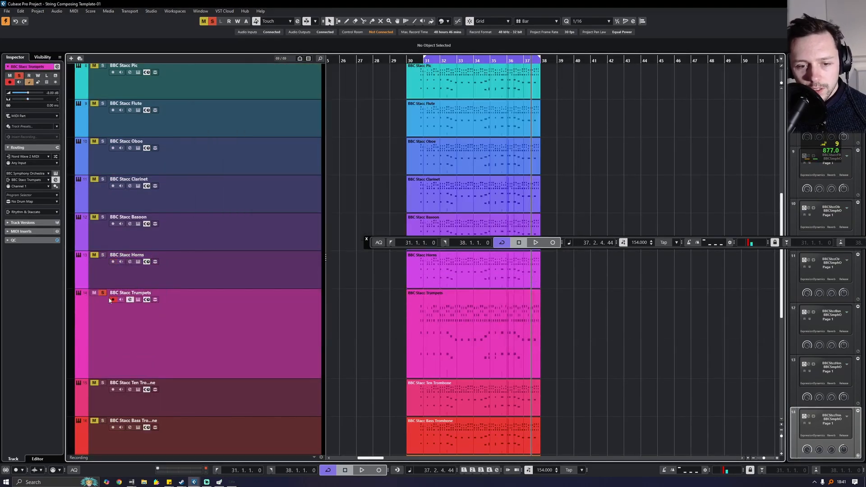
pyautogui.press('space')
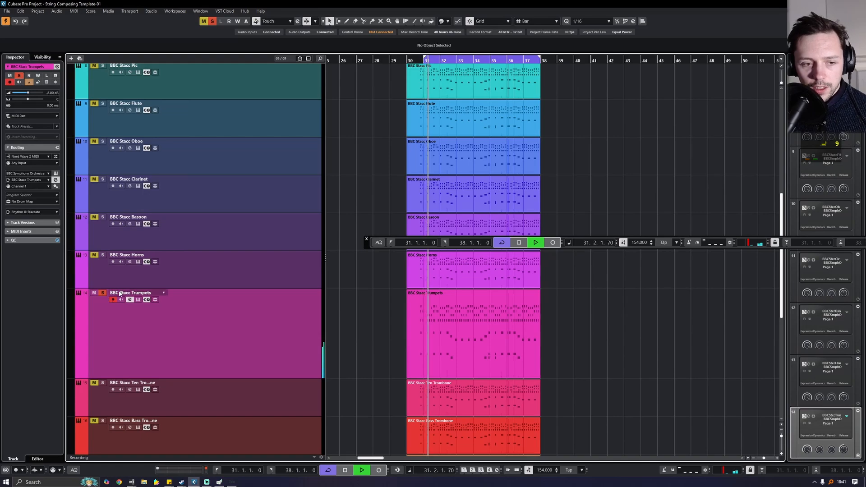
pyautogui.click(131, 299)
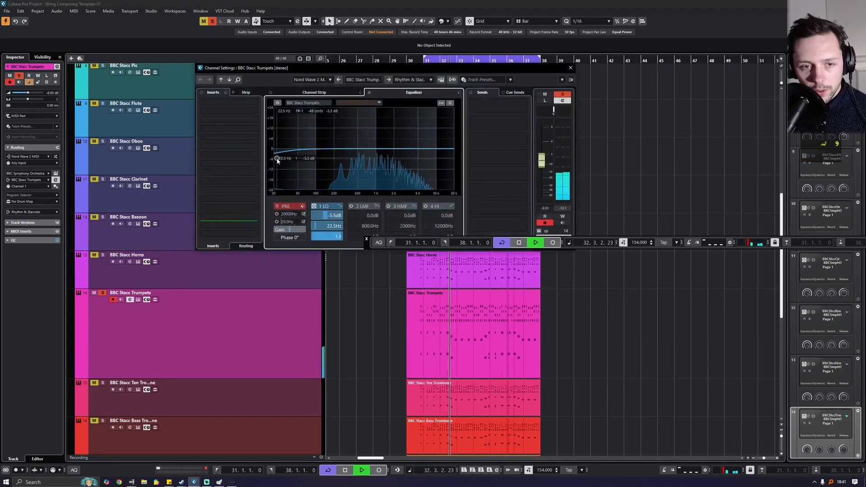
pyautogui.moveTo(274, 175); pyautogui.dragTo(274, 182)
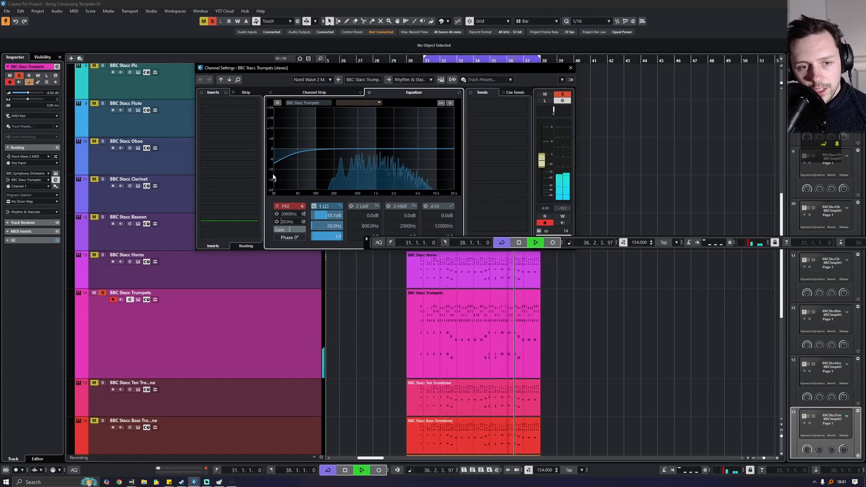
pyautogui.moveTo(275, 180); pyautogui.dragTo(277, 182)
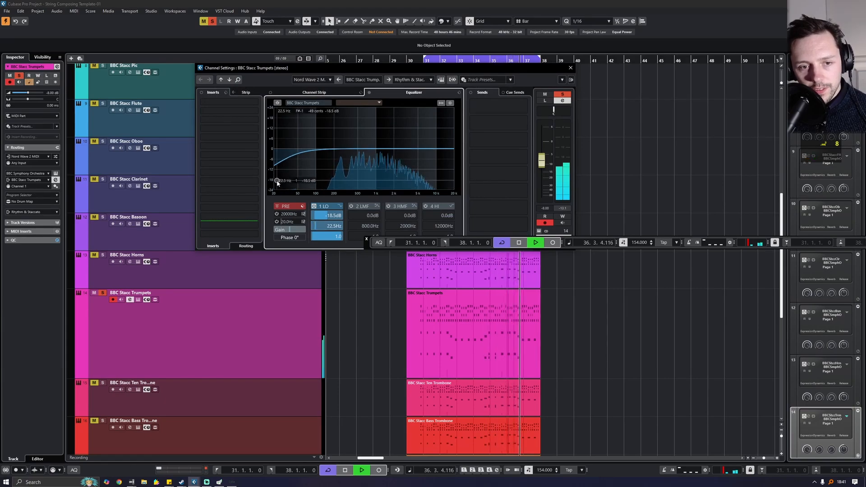
pyautogui.click(571, 68)
pyautogui.scroll(-2, 381, 218)
pyautogui.click(102, 215)
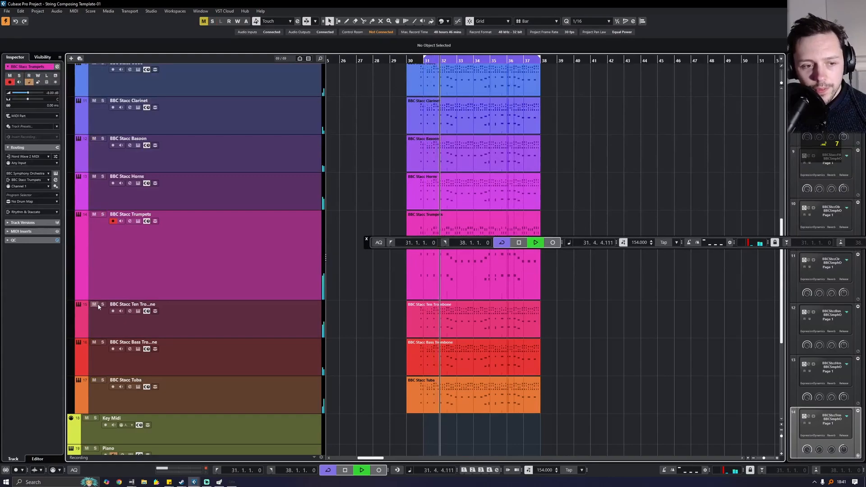
# - Solo BBC Stacc Ten Trombone and add a slight low band to its EQ
pyautogui.click(103, 305)
pyautogui.click(130, 310)
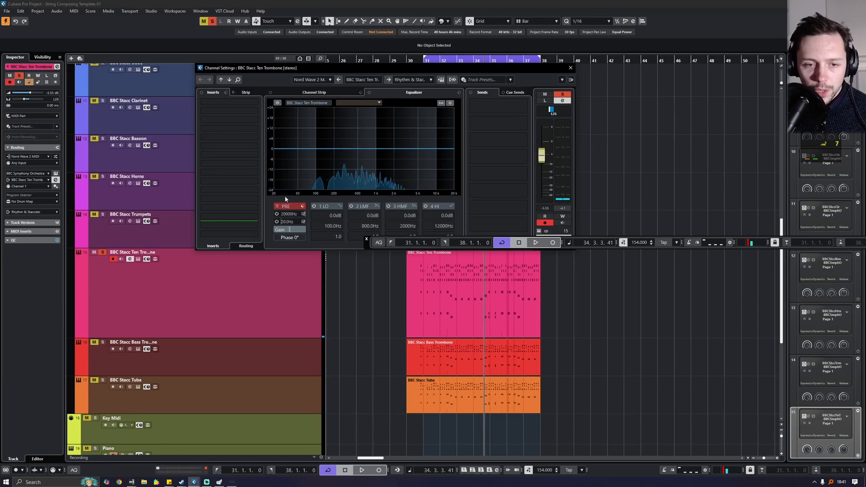
pyautogui.click(283, 150)
pyautogui.moveTo(282, 152)
pyautogui.mouseDown()
pyautogui.moveTo(282, 170)
pyautogui.moveTo(277, 151)
pyautogui.mouseUp()
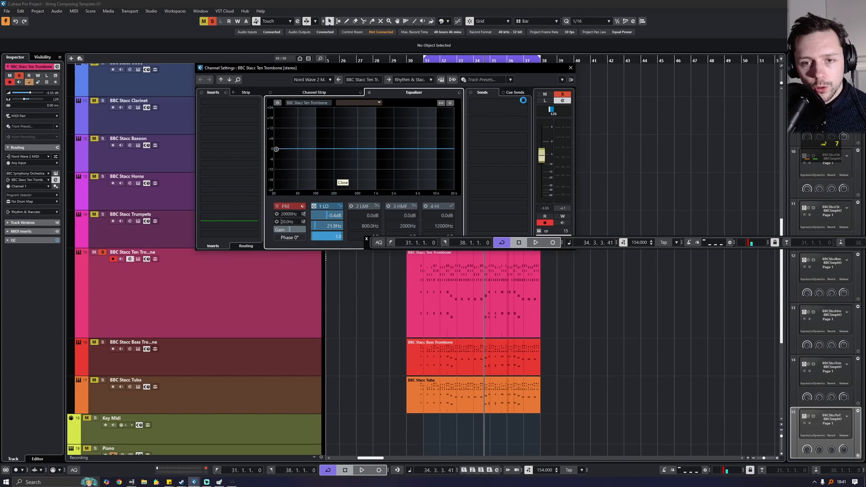
pyautogui.scroll(-3, 169, 272)
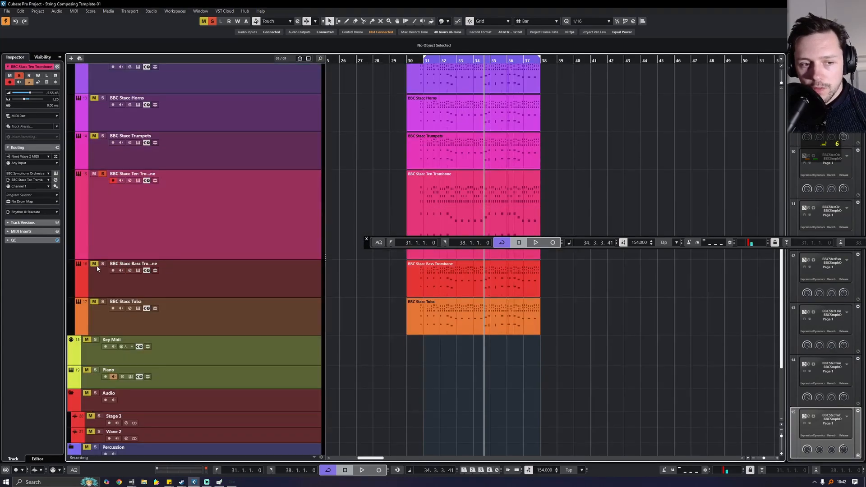
# - Try a low cut on Bass Trombone, switch that band off, and check the Tuba EQ
pyautogui.click(129, 271)
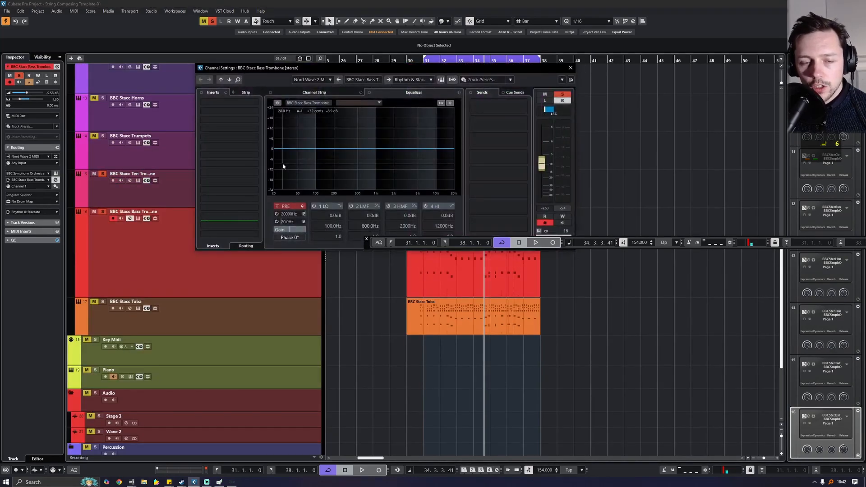
pyautogui.moveTo(280, 160); pyautogui.dragTo(274, 166)
pyautogui.press('space')
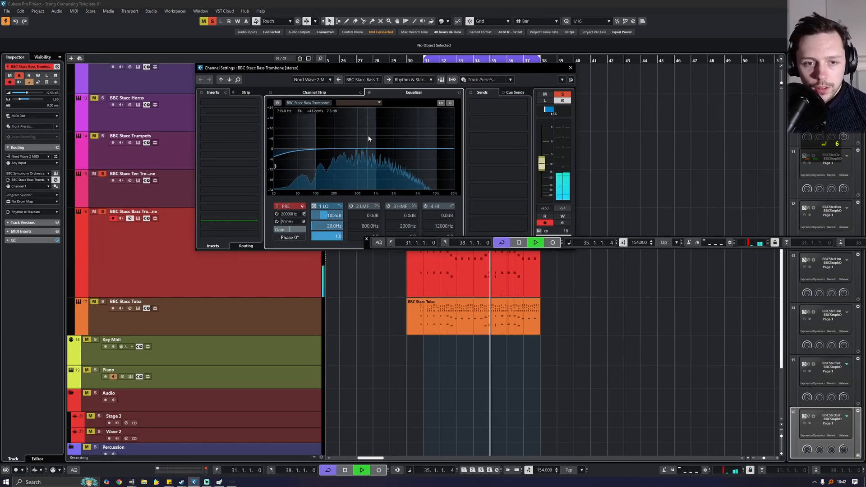
pyautogui.click(313, 206)
pyautogui.press('space')
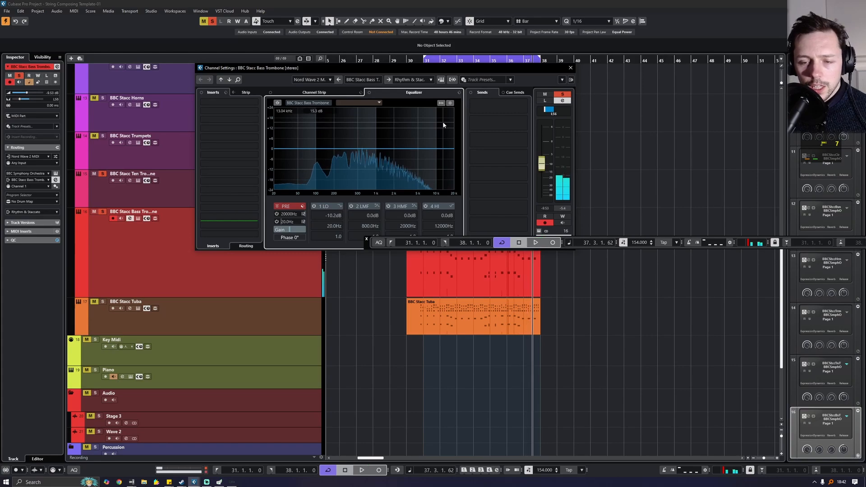
pyautogui.click(570, 68)
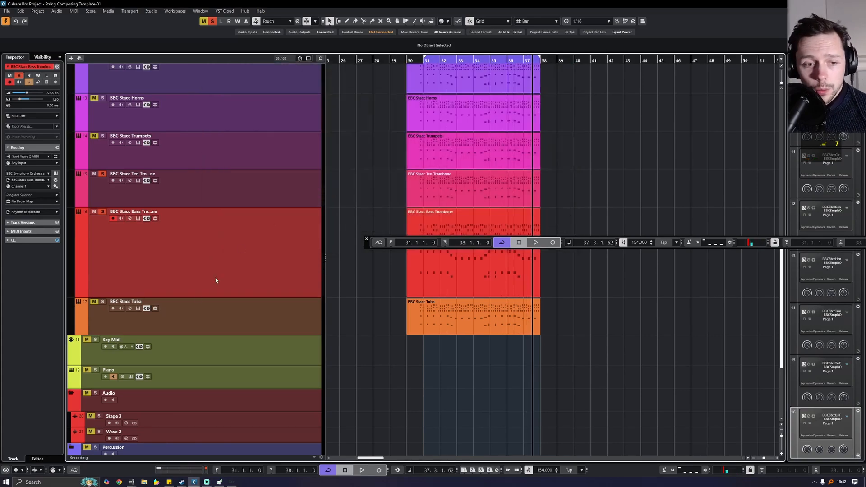
pyautogui.click(129, 309)
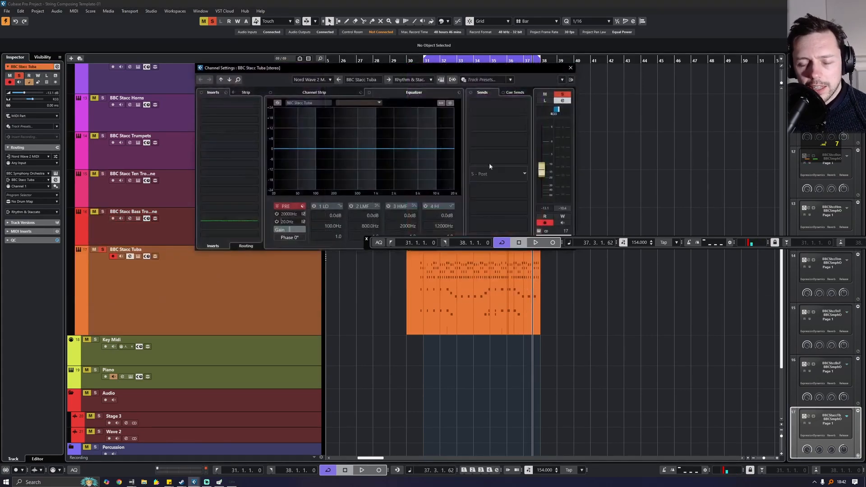
pyautogui.click(570, 66)
pyautogui.scroll(2, 408, 86)
# - Return the playhead to bar 31, clear all solos, and play the full arrangement
pyautogui.click(424, 60)
pyautogui.scroll(5, 334, 169)
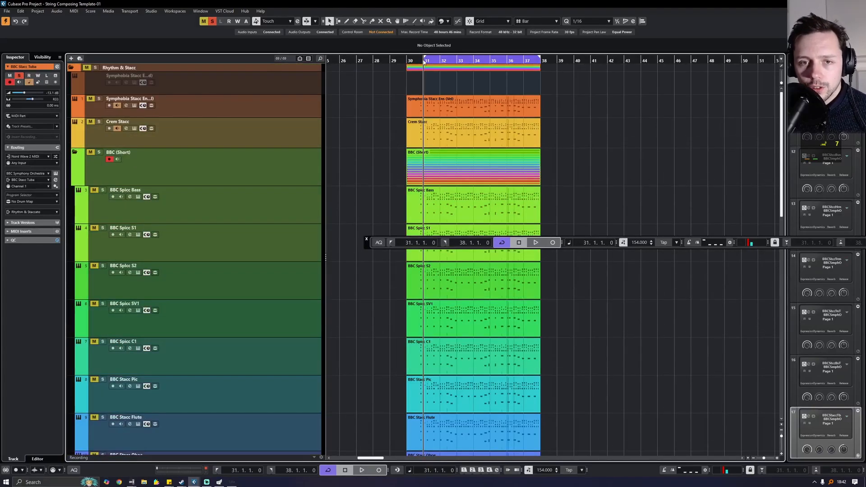
pyautogui.scroll(-6, 378, 177)
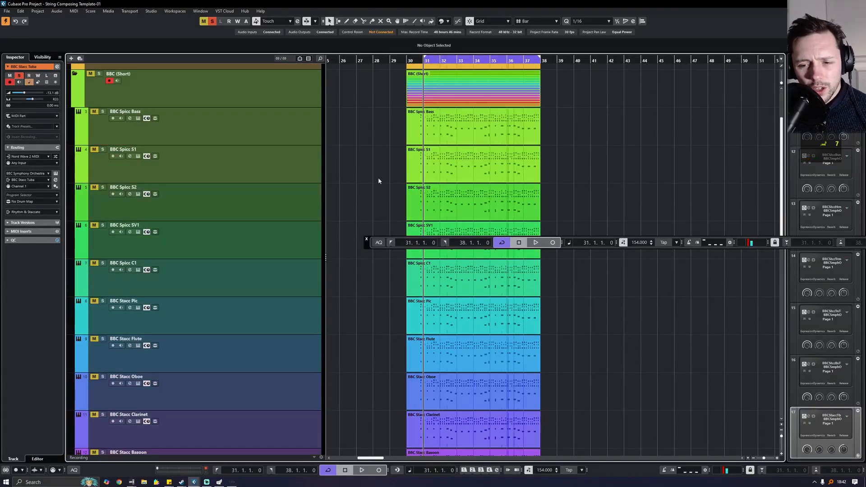
pyautogui.scroll(6, 380, 226)
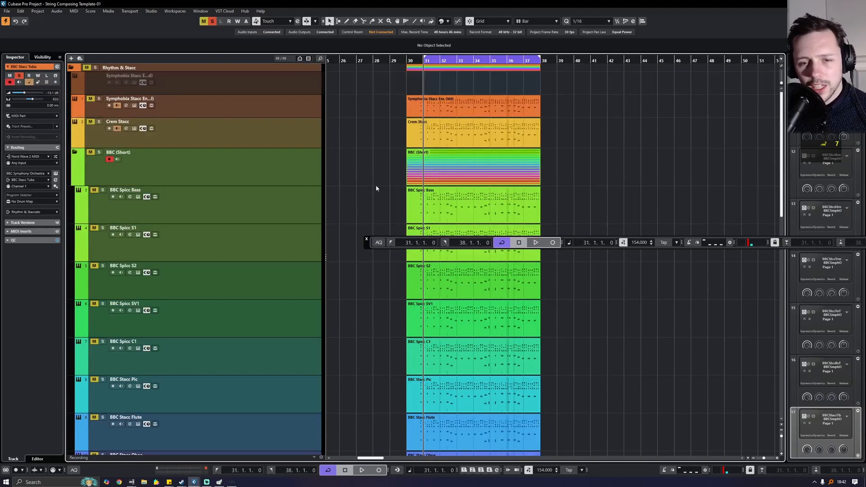
pyautogui.scroll(-5, 376, 189)
pyautogui.scroll(3, 382, 172)
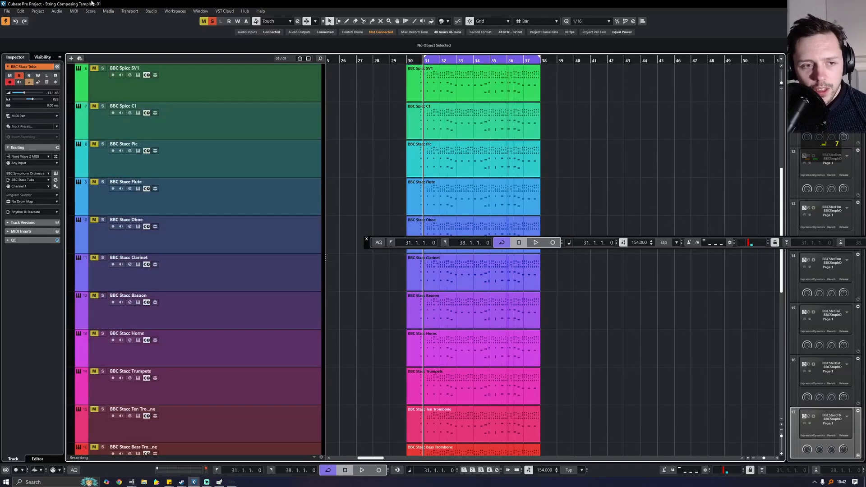
pyautogui.click(212, 21)
pyautogui.scroll(2, 360, 90)
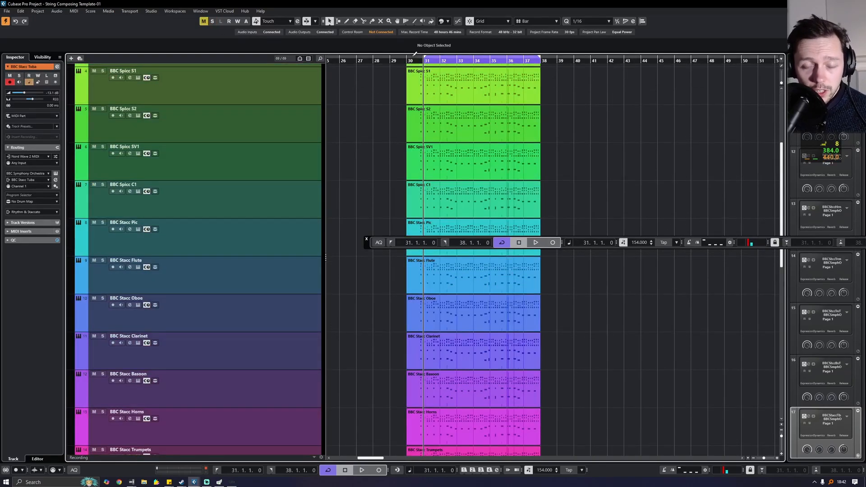
pyautogui.press('space')
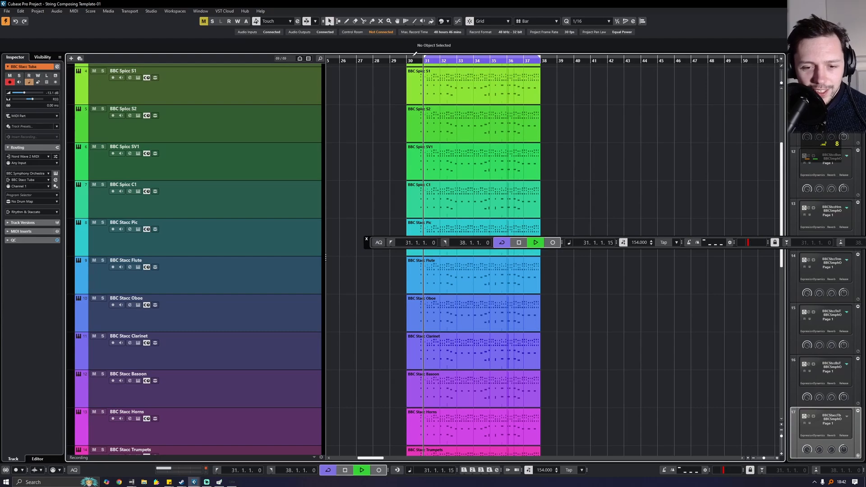
pyautogui.scroll(3, 421, 188)
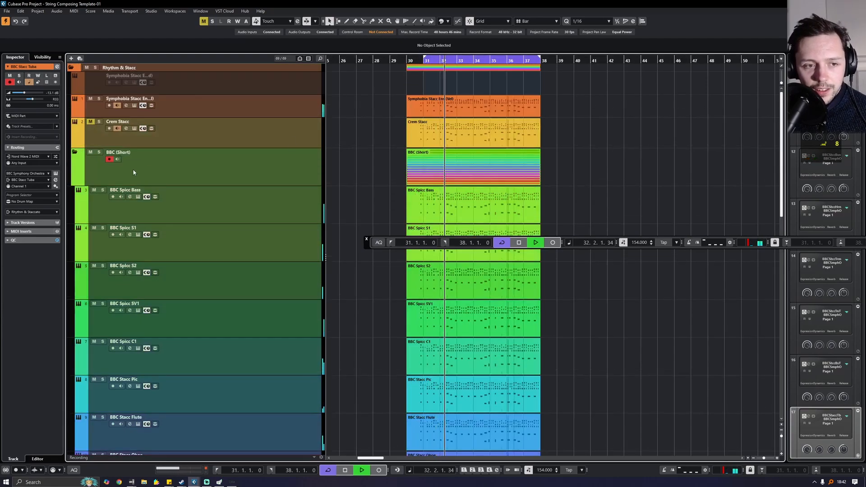
# - Solo the BBC (Short) folder, then select it and the BBC Spicc Bass track
pyautogui.click(99, 153)
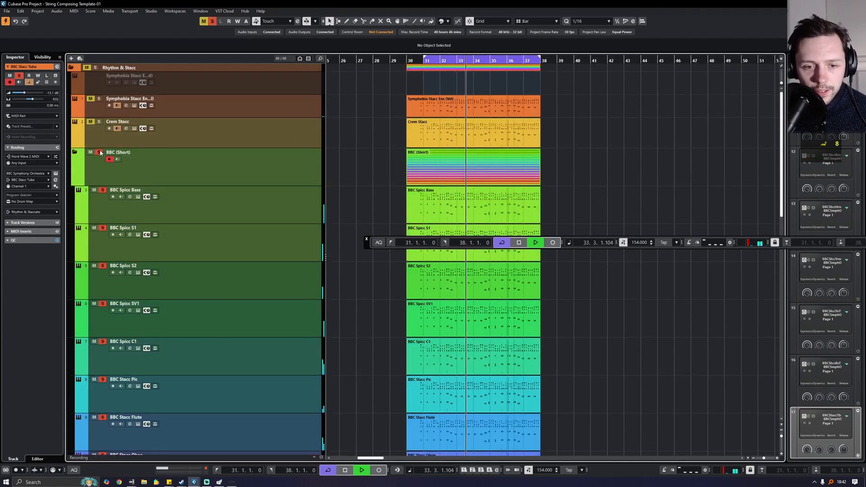
pyautogui.click(272, 160)
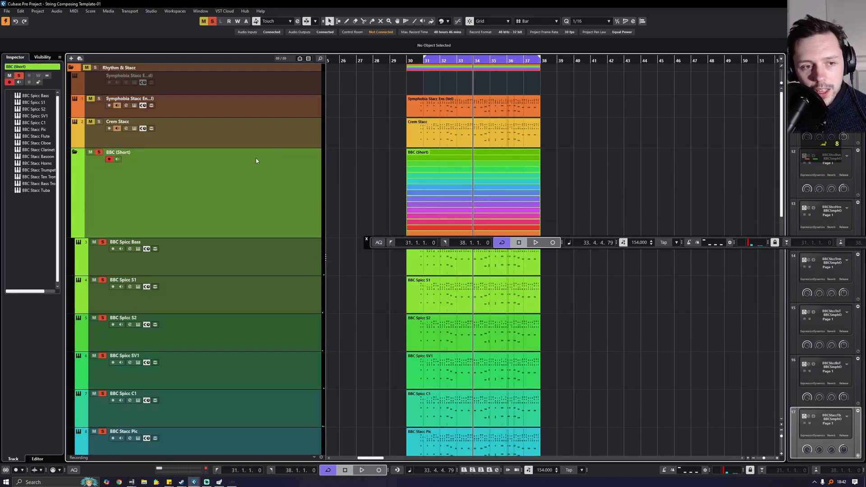
pyautogui.scroll(-4, 234, 160)
pyautogui.scroll(3, 248, 149)
pyautogui.click(253, 177)
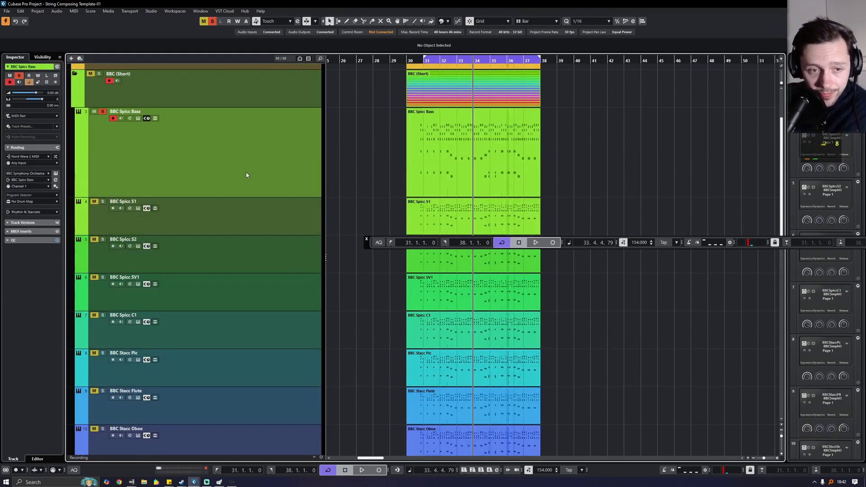
pyautogui.scroll(-10, 253, 207)
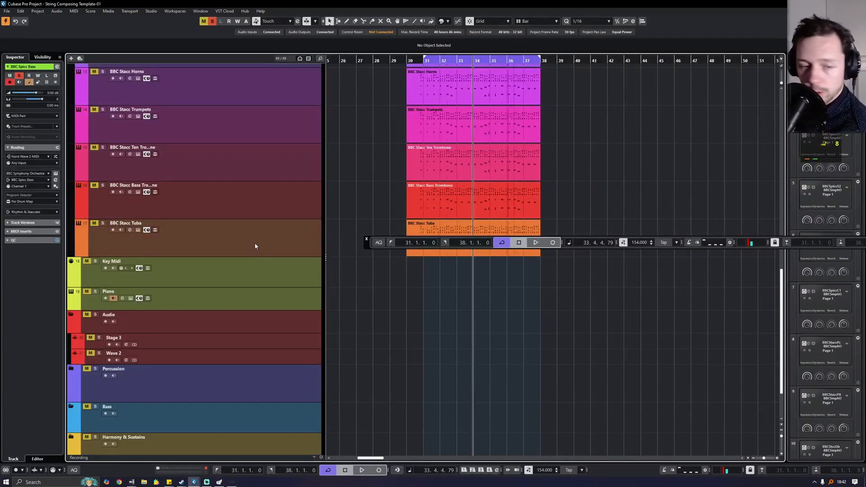
# - Add a group track named BBC Stacc for the selected tracks
pyautogui.scroll(5, 249, 185)
pyautogui.rightClick(252, 173)
pyautogui.moveTo(291, 176)
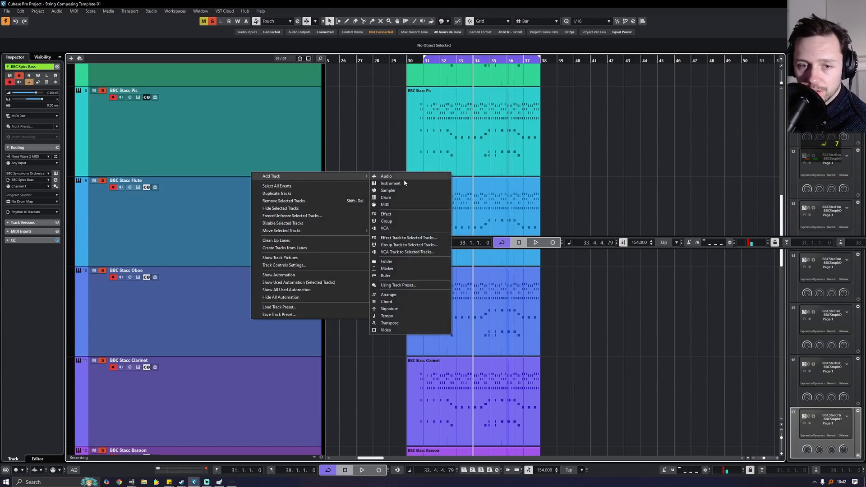
pyautogui.click(413, 246)
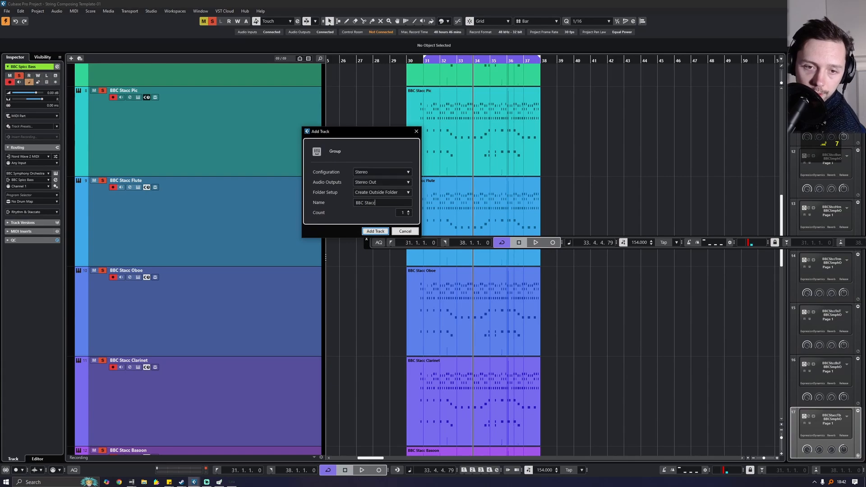
pyautogui.click(375, 231)
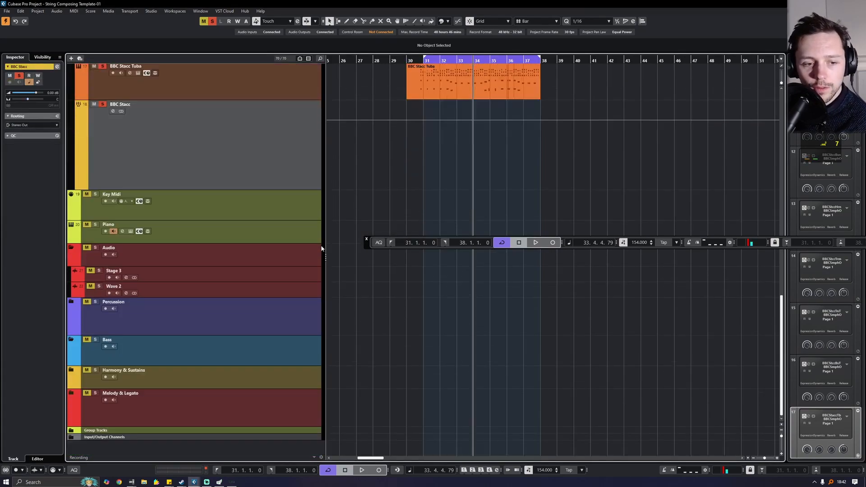
# - Move the BBC Stacc group track into the Group Tracks folder
pyautogui.scroll(5, 330, 232)
pyautogui.scroll(-10, 320, 236)
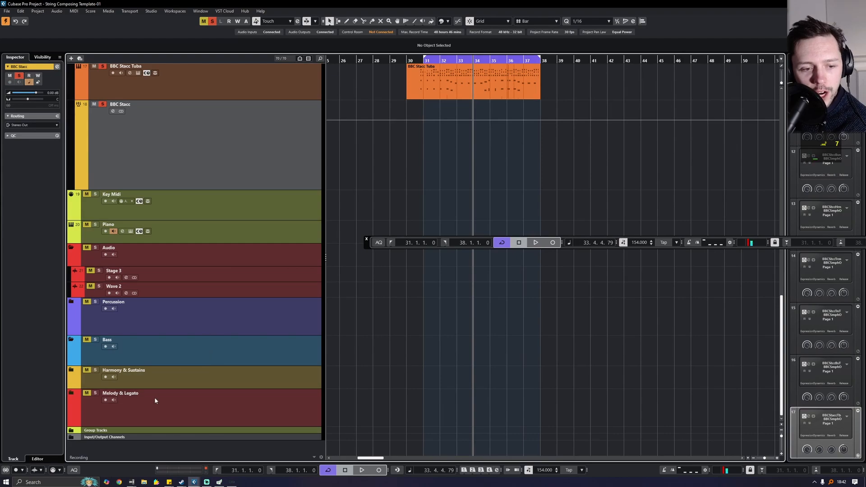
pyautogui.moveTo(231, 160); pyautogui.dragTo(134, 433)
pyautogui.scroll(6, 266, 243)
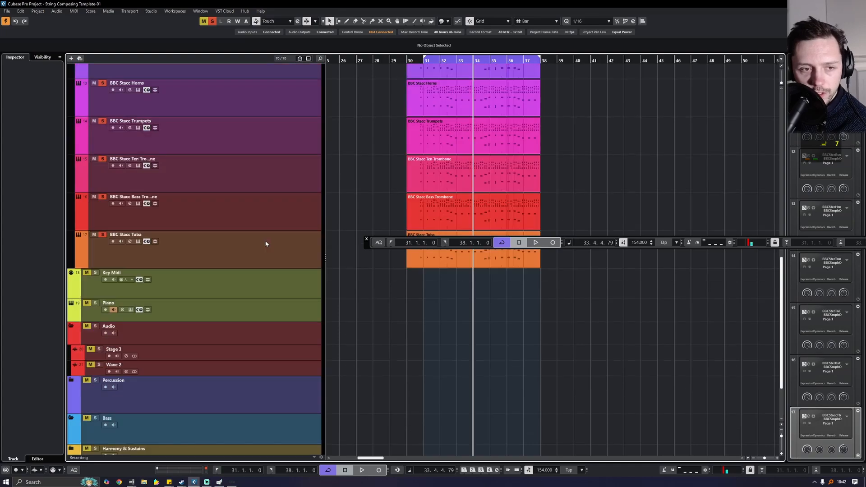
pyautogui.scroll(-6, 271, 239)
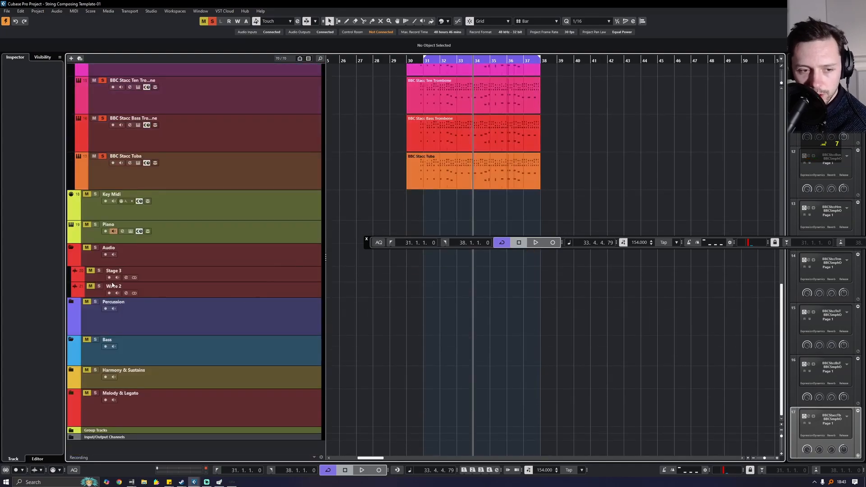
pyautogui.scroll(10, 140, 323)
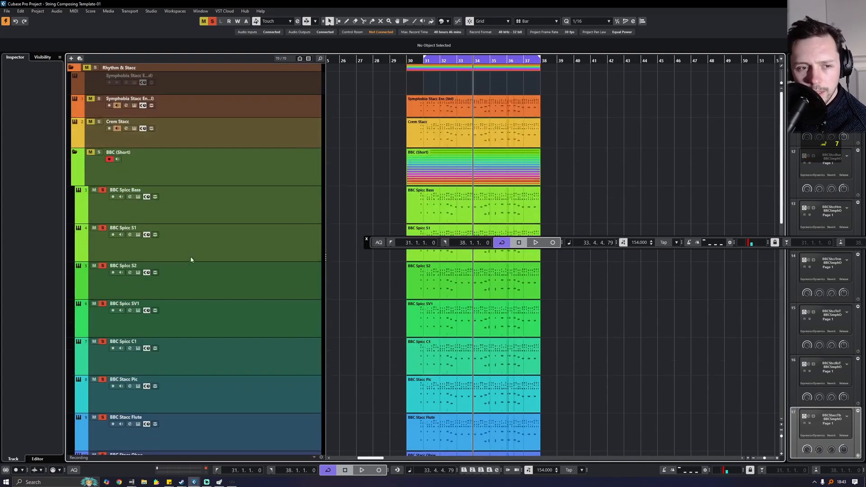
pyautogui.scroll(-10, 167, 257)
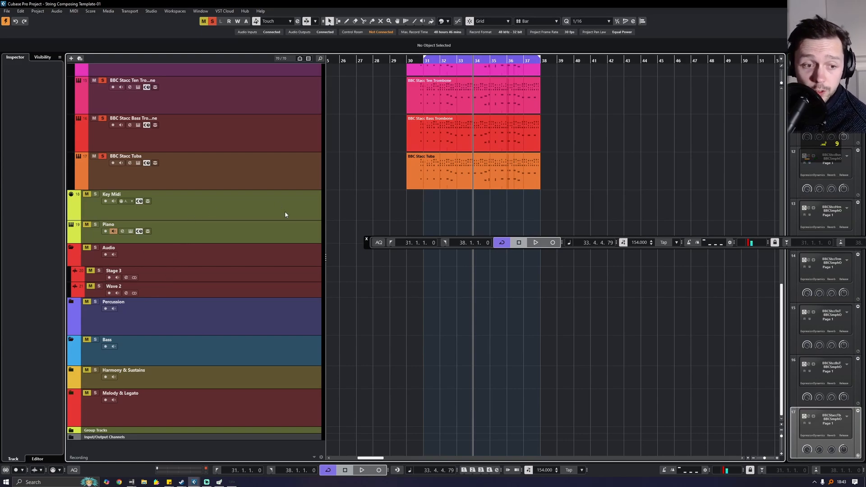
pyautogui.scroll(2, 295, 222)
pyautogui.scroll(-2, 294, 229)
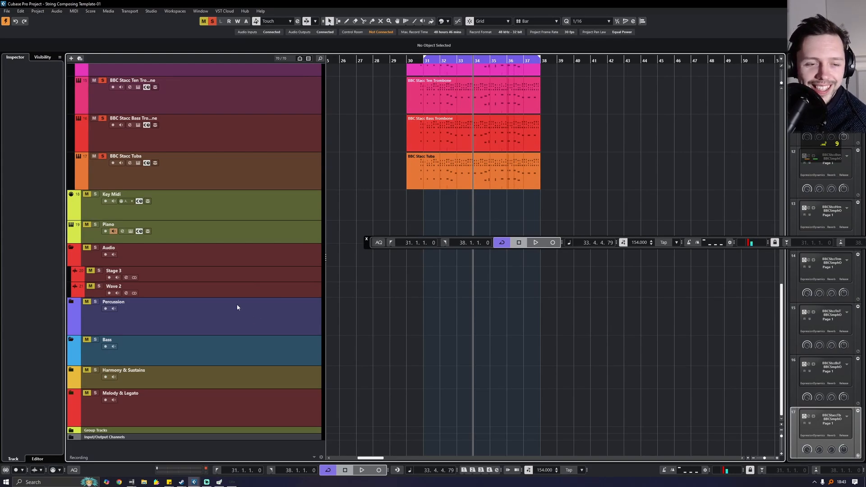
# - Load the Frequency EQ into insert slot 1 of the BBC Stacc group channel
pyautogui.press('F3')
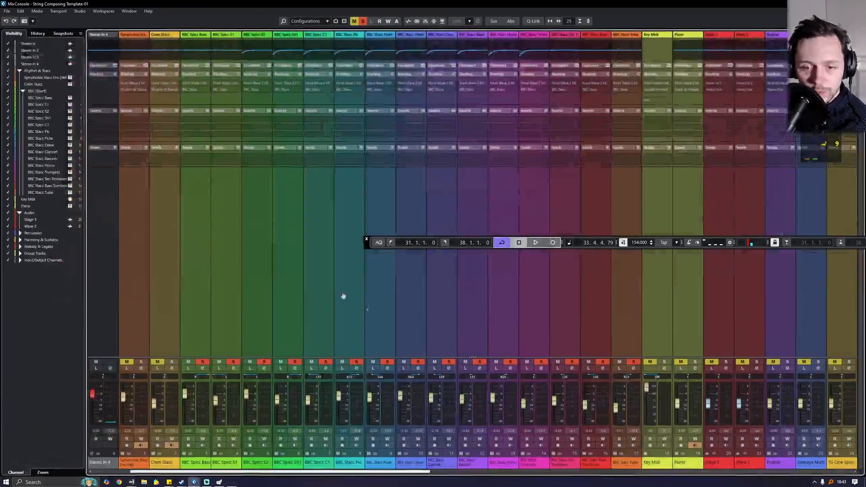
pyautogui.moveTo(368, 473); pyautogui.dragTo(796, 469)
pyautogui.click(807, 463)
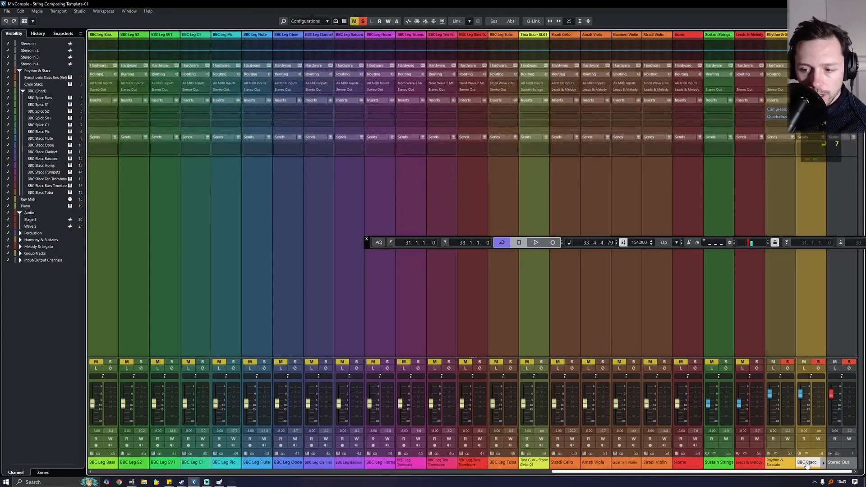
pyautogui.click(818, 368)
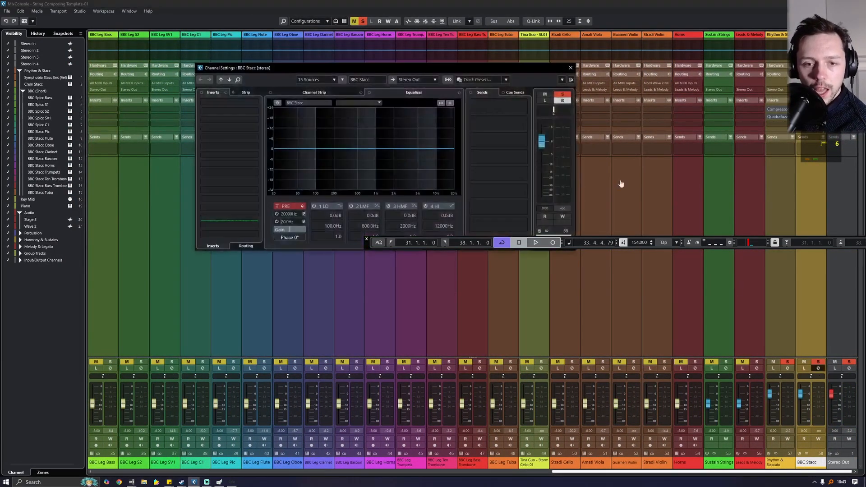
pyautogui.click(239, 101)
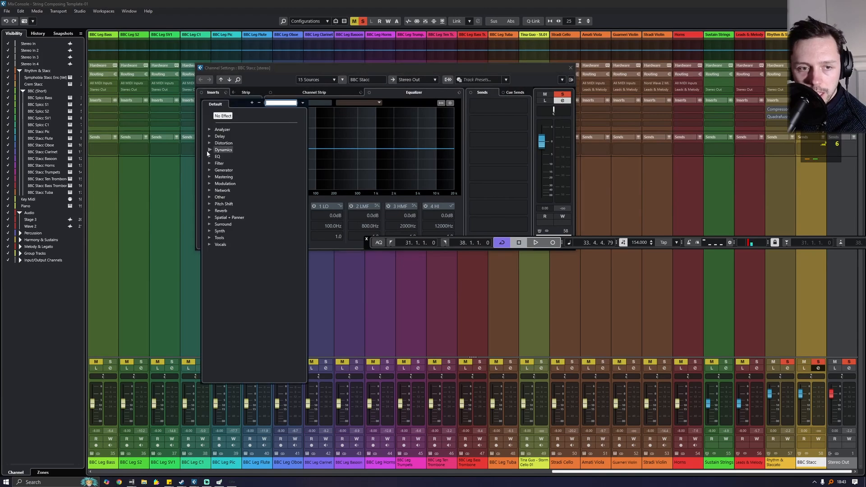
pyautogui.click(210, 156)
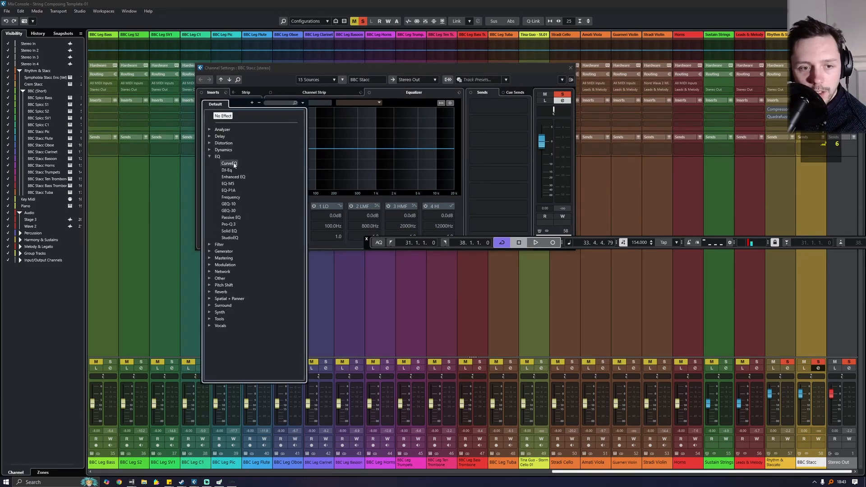
pyautogui.click(230, 197)
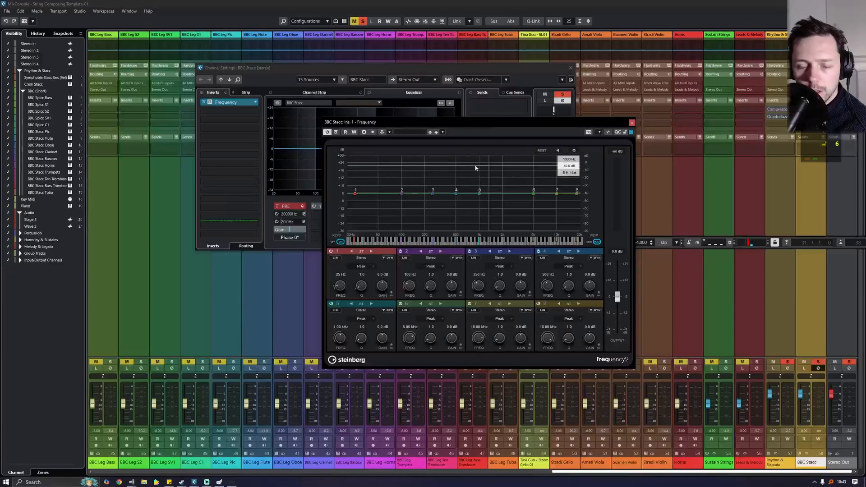
# - Cut Frequency band 4 about 12 dB near 566 Hz, A/B it during playback, leaving it on
pyautogui.press('space')
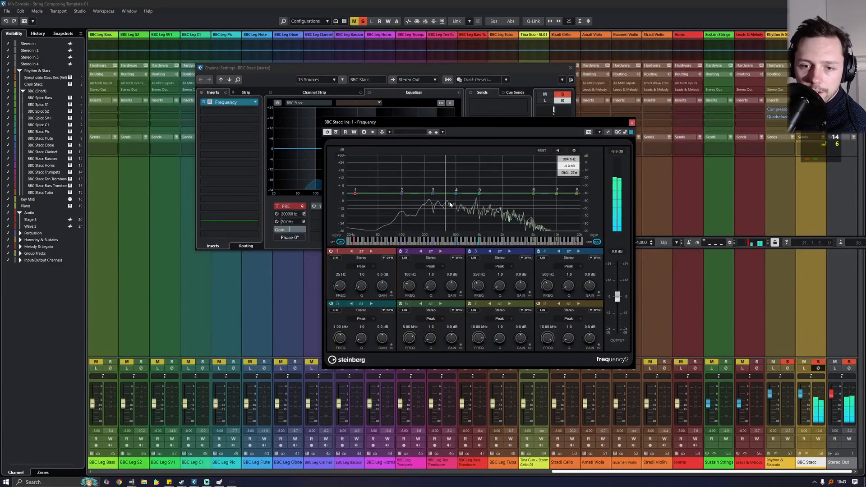
pyautogui.moveTo(453, 198); pyautogui.dragTo(460, 227)
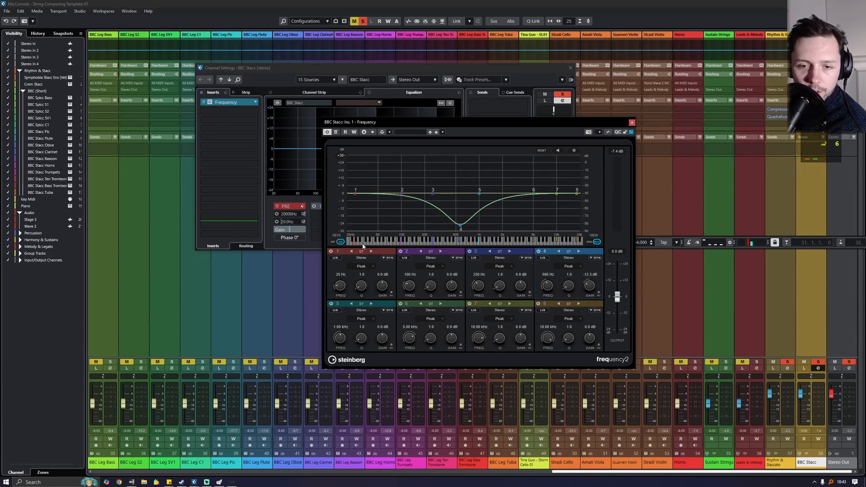
pyautogui.click(538, 252)
pyautogui.press('space')
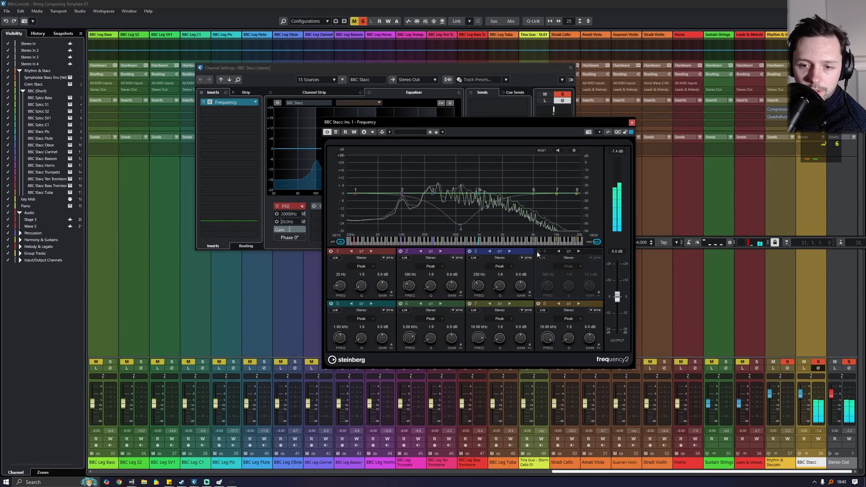
pyautogui.click(538, 252)
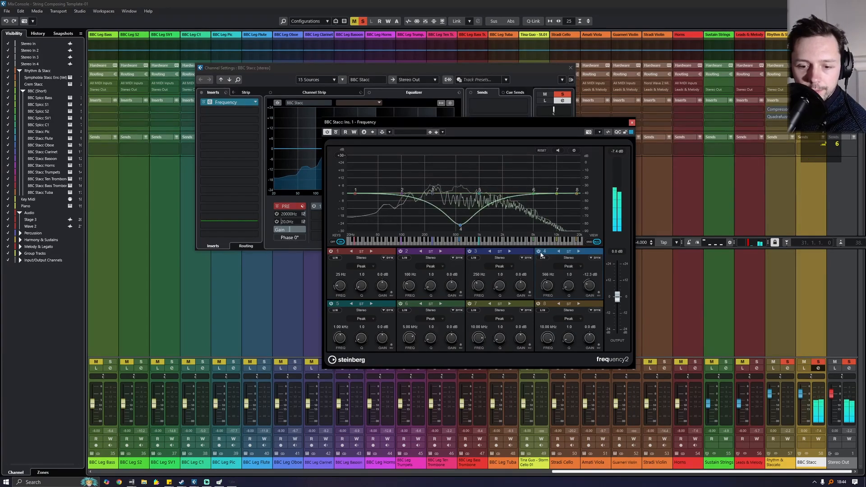
pyautogui.click(540, 253)
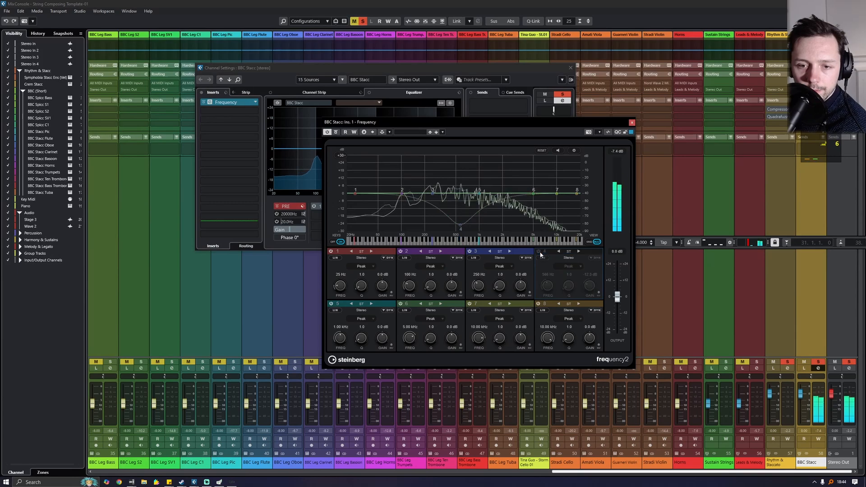
pyautogui.click(539, 252)
pyautogui.click(539, 252)
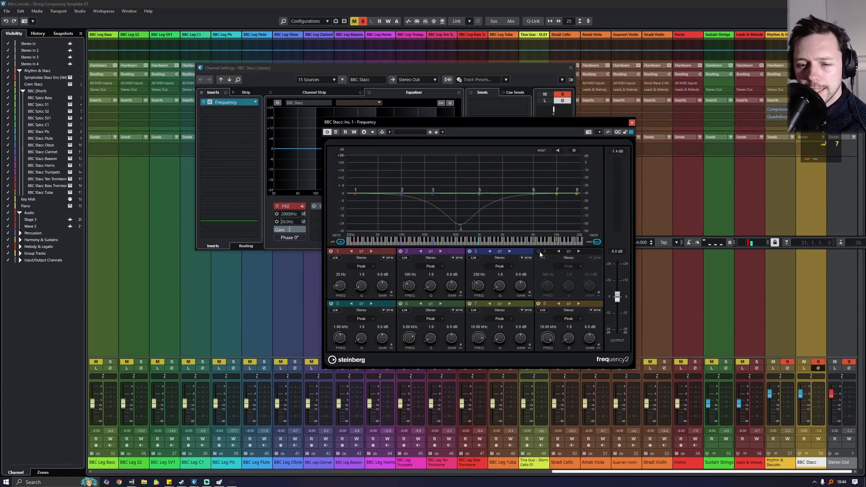
pyautogui.click(539, 252)
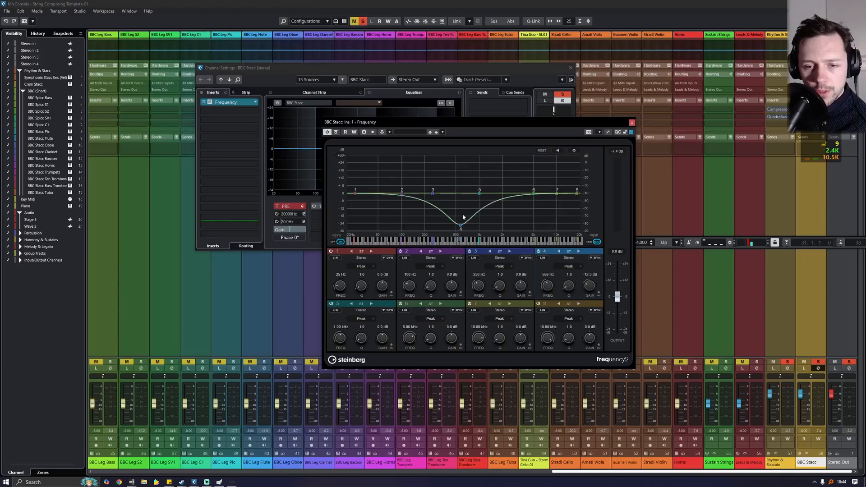
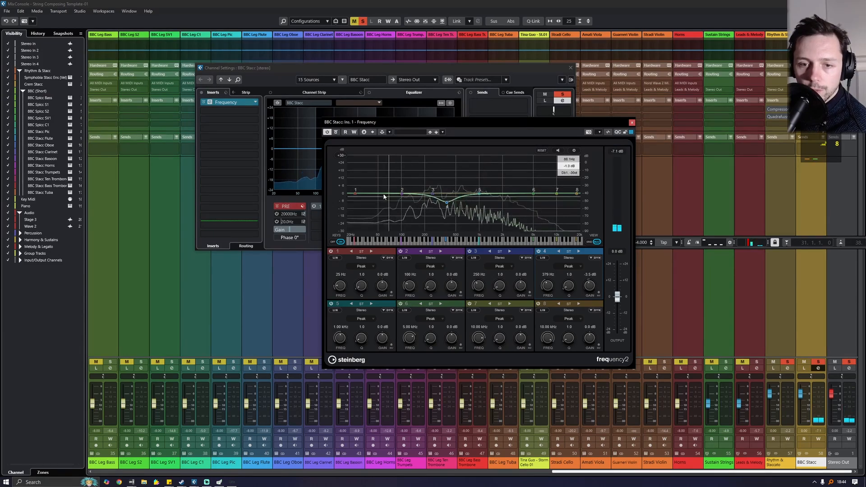
# - Pull Frequency band 1 slightly down for a gentle low cut near 21 Hz, then close the EQ
pyautogui.moveTo(354, 194); pyautogui.dragTo(351, 198)
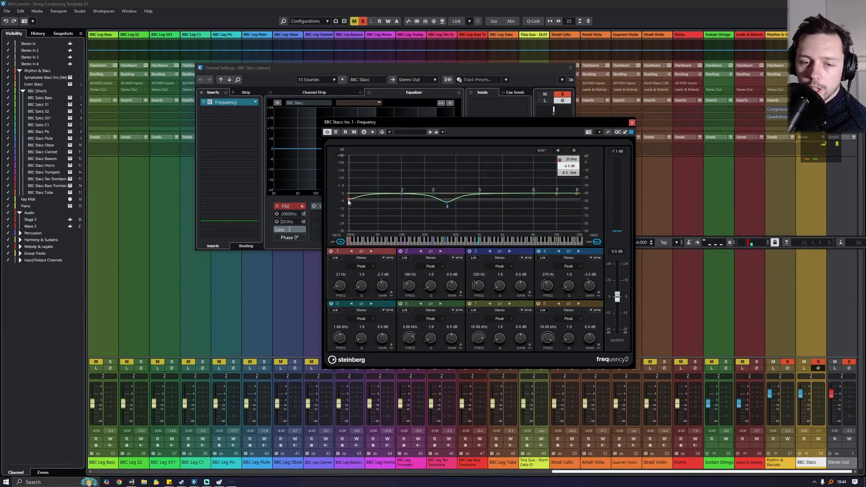
pyautogui.click(632, 123)
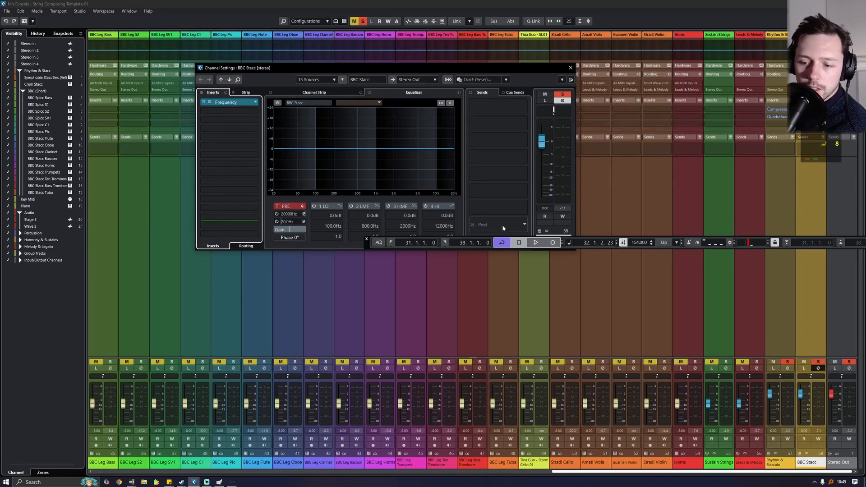
pyautogui.press('space')
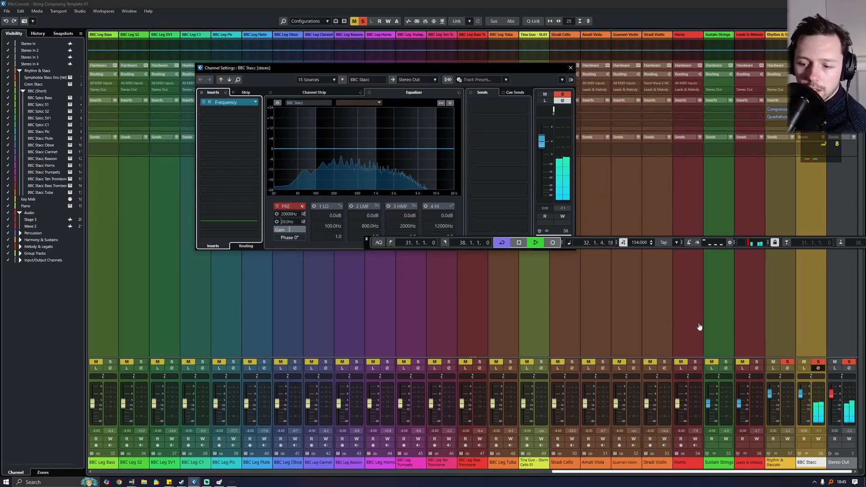
pyautogui.click(570, 68)
pyautogui.press('F3')
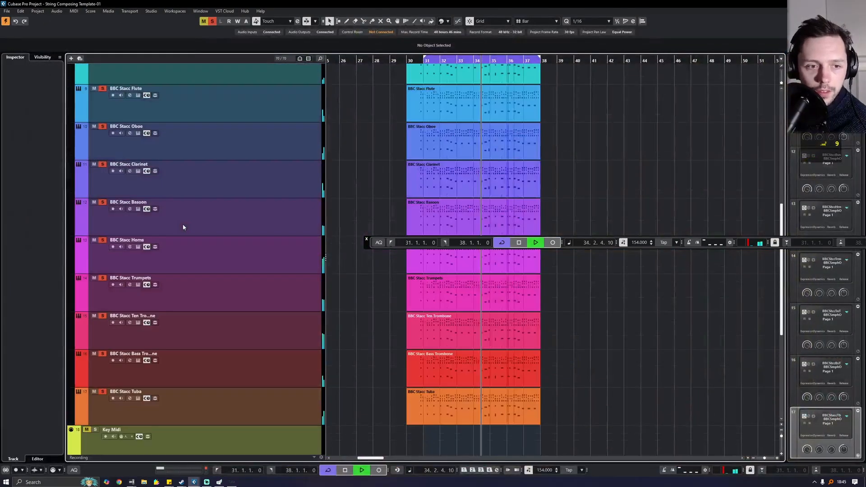
pyautogui.scroll(-5, 179, 243)
pyautogui.press('space')
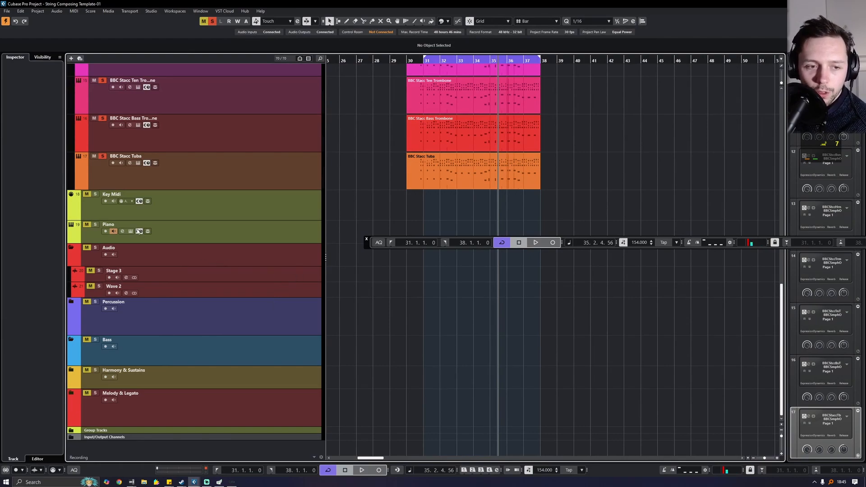
# - Expand the Group Tracks folder to show Rhythm & Staccato and BBC Stacc
pyautogui.scroll(2, 158, 243)
pyautogui.scroll(-2, 184, 260)
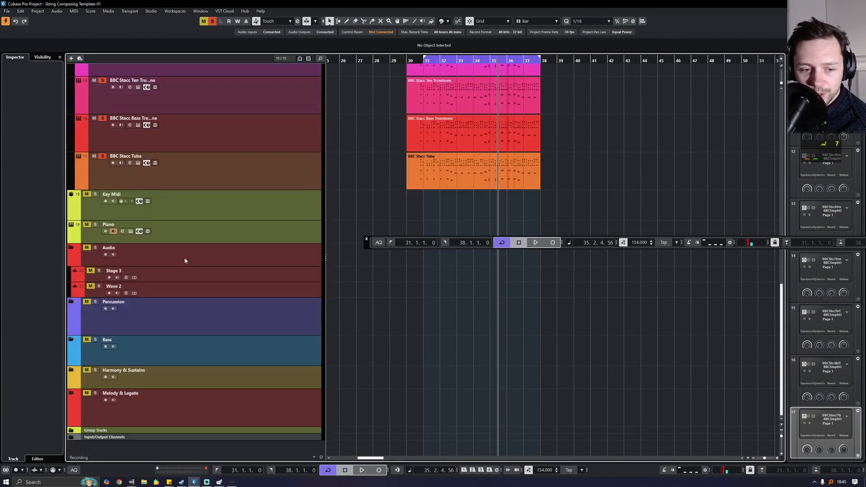
pyautogui.click(71, 430)
pyautogui.scroll(-7, 113, 383)
pyautogui.scroll(3, 133, 342)
pyautogui.scroll(-3, 131, 344)
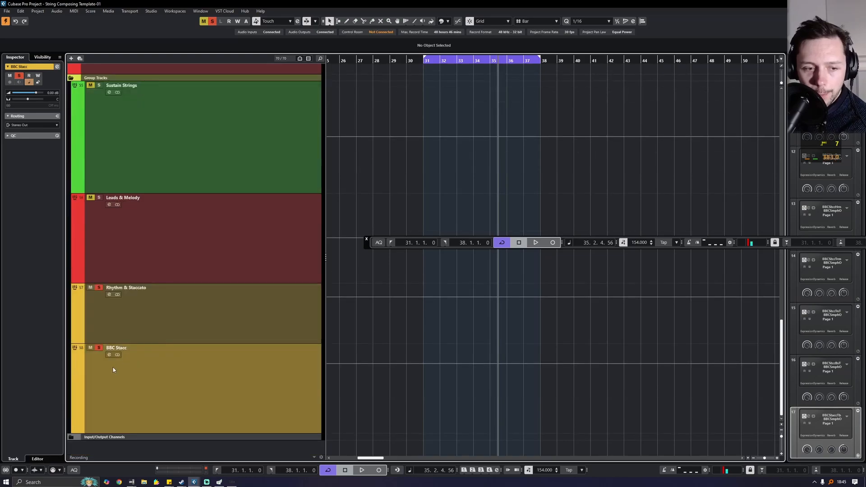
# - Add a Compressor to BBC Stacc with auto release and a 3.85:1 ratio, and dip EQ band 3 by 3 dB near 278 Hz
pyautogui.click(109, 354)
pyautogui.click(229, 126)
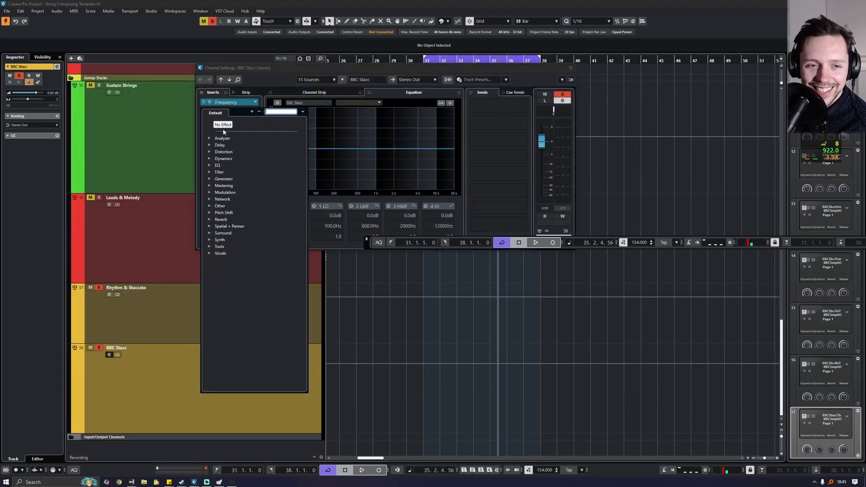
pyautogui.click(224, 158)
pyautogui.click(232, 179)
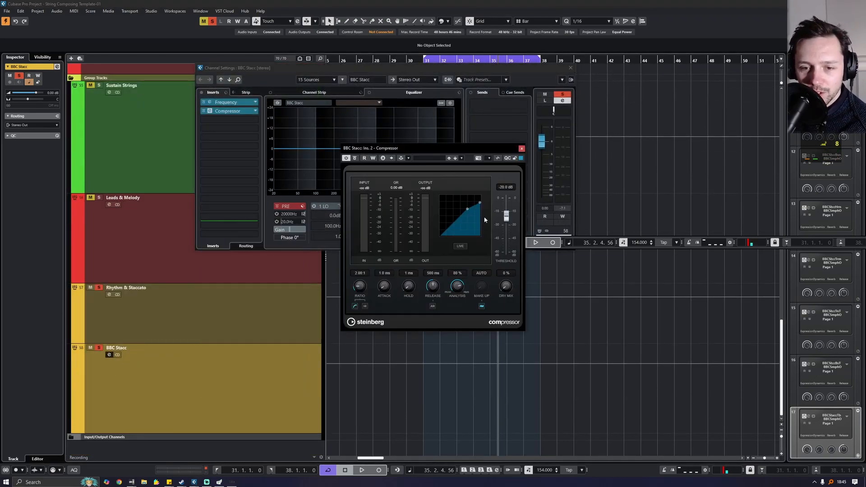
pyautogui.click(434, 306)
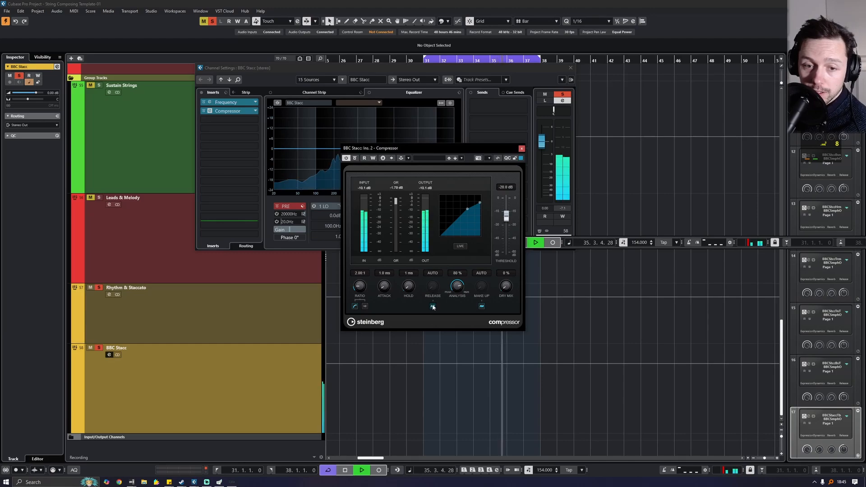
pyautogui.moveTo(361, 285); pyautogui.dragTo(364, 273)
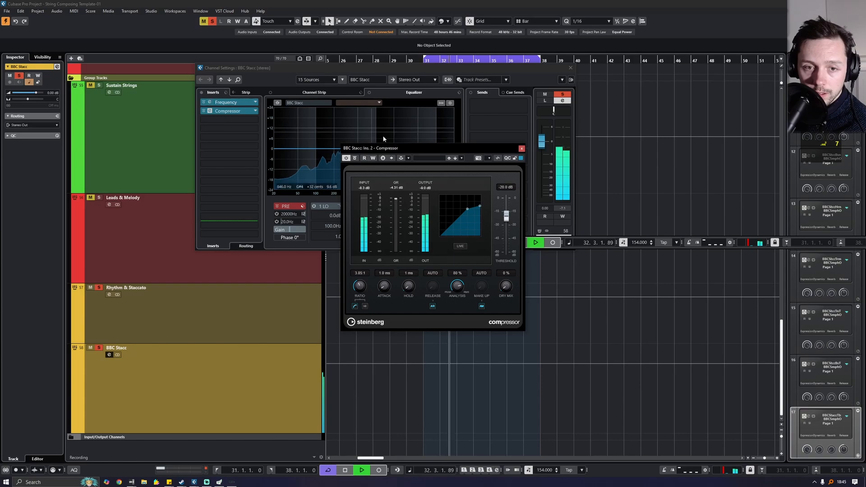
pyautogui.moveTo(428, 148); pyautogui.dragTo(566, 142)
pyautogui.moveTo(382, 154); pyautogui.dragTo(342, 155)
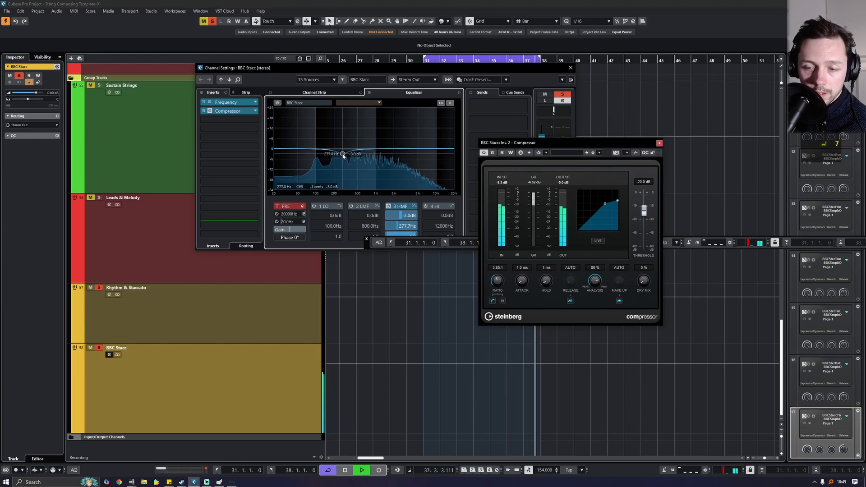
# - Set the compressor Dry Mix to 50%, test narrow band 3 EQ dips, then switch band 3 off
pyautogui.moveTo(643, 281); pyautogui.dragTo(624, 241)
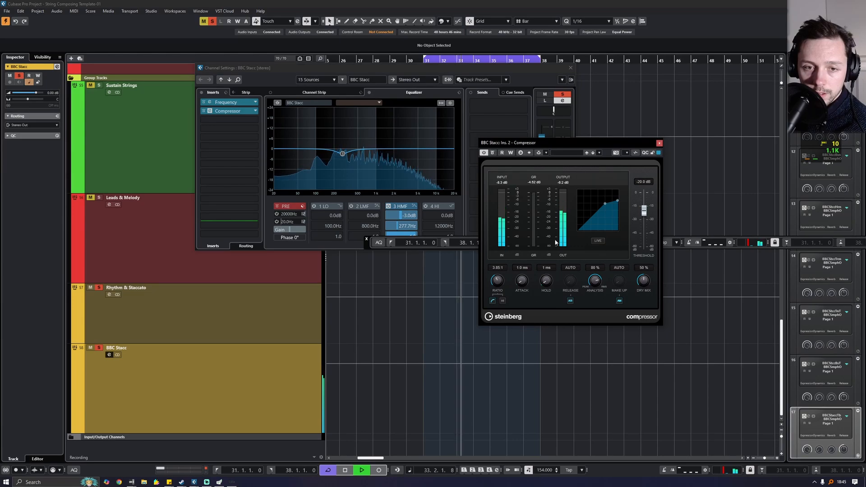
pyautogui.moveTo(344, 155); pyautogui.dragTo(391, 171)
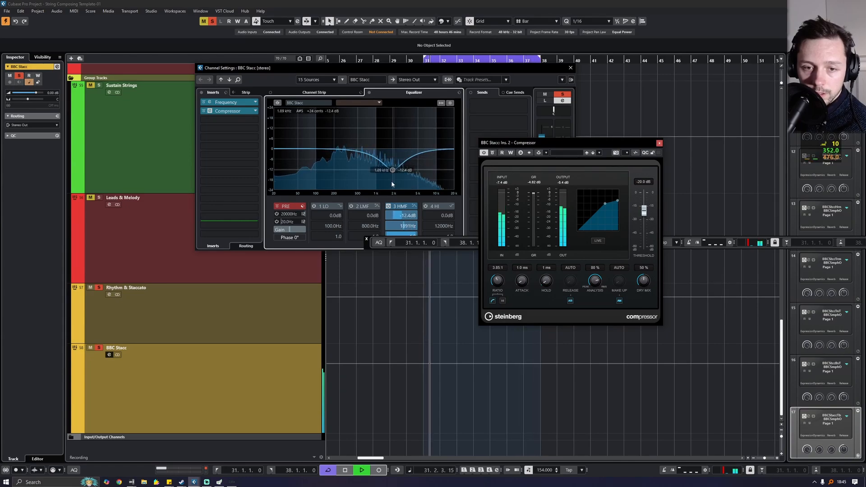
pyautogui.moveTo(367, 244); pyautogui.dragTo(375, 271)
pyautogui.moveTo(397, 238)
pyautogui.mouseDown()
pyautogui.moveTo(426, 163)
pyautogui.moveTo(396, 168)
pyautogui.moveTo(390, 158)
pyautogui.moveTo(399, 159)
pyautogui.moveTo(410, 239)
pyautogui.moveTo(399, 239)
pyautogui.mouseUp()
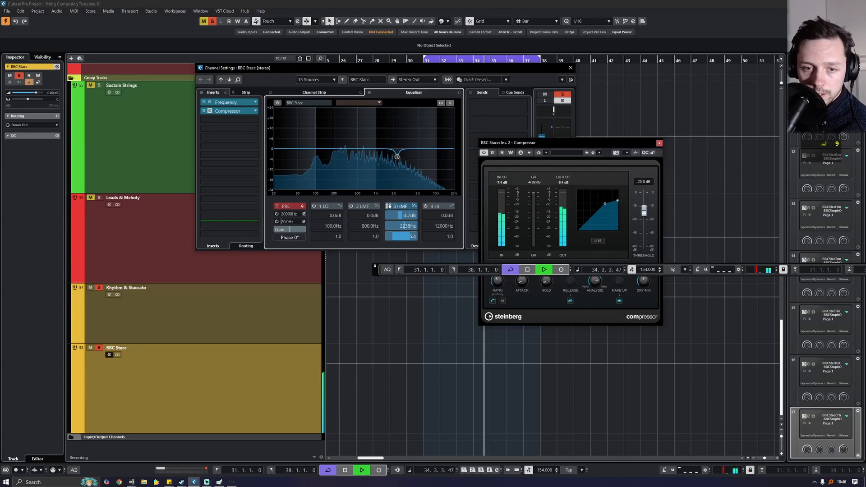
pyautogui.click(388, 206)
pyautogui.press('space')
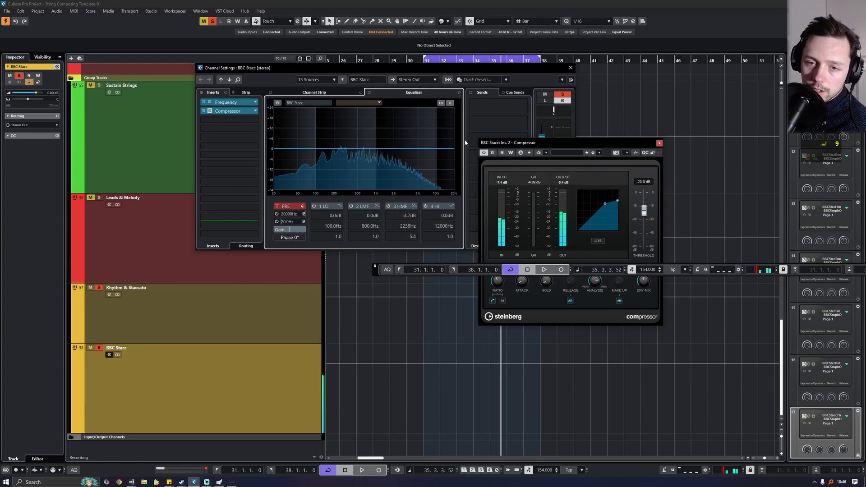
pyautogui.click(570, 68)
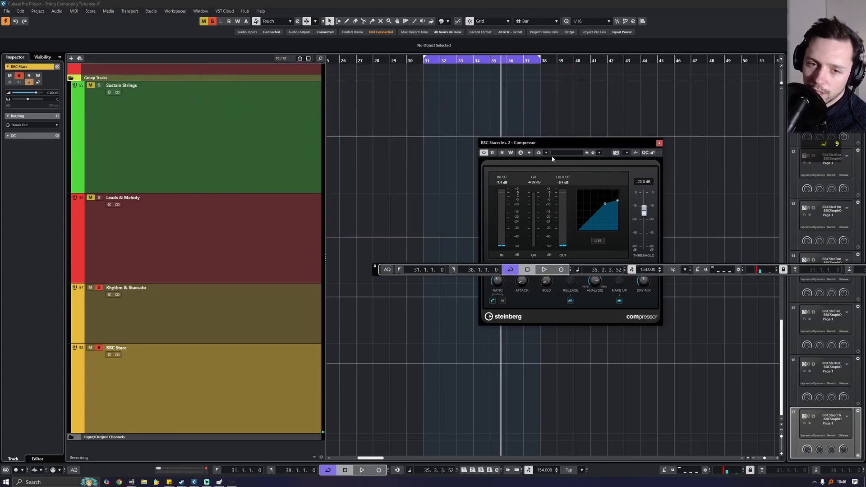
pyautogui.scroll(2, 373, 239)
pyautogui.scroll(-2, 374, 239)
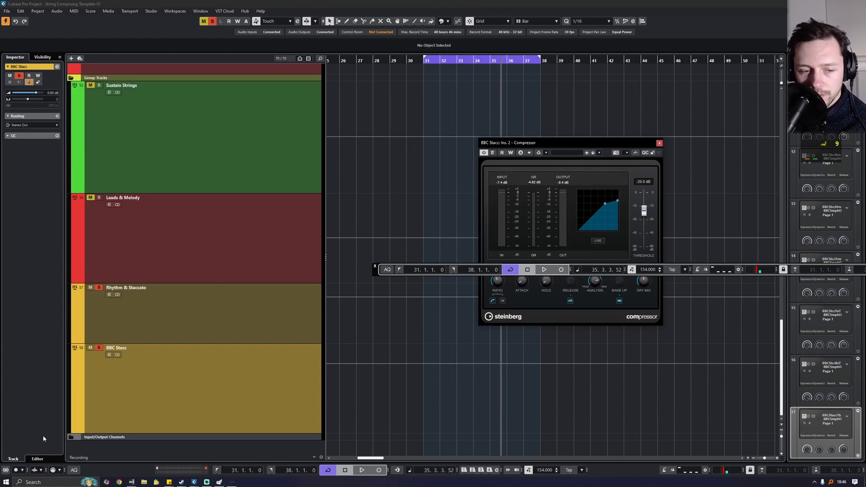
pyautogui.click(108, 355)
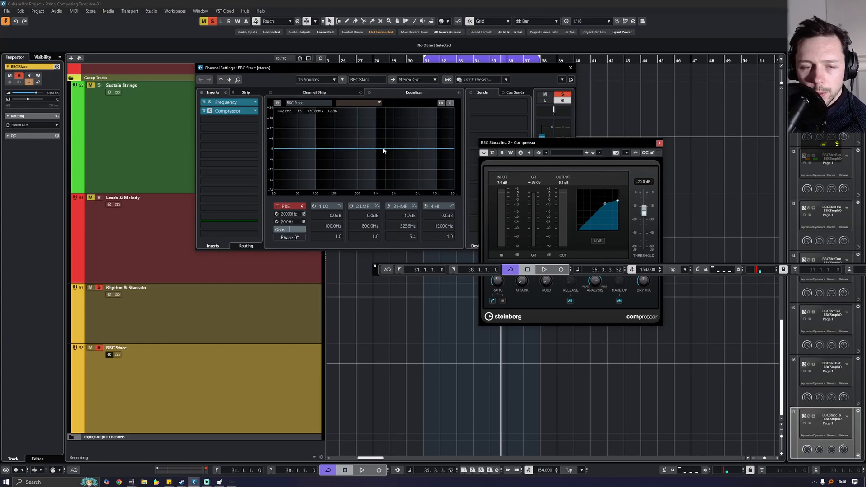
pyautogui.press('space')
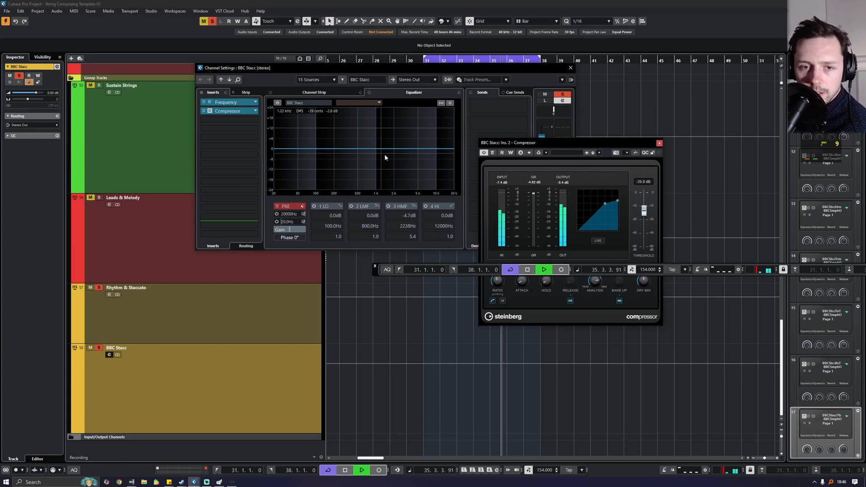
pyautogui.click(493, 153)
pyautogui.click(493, 152)
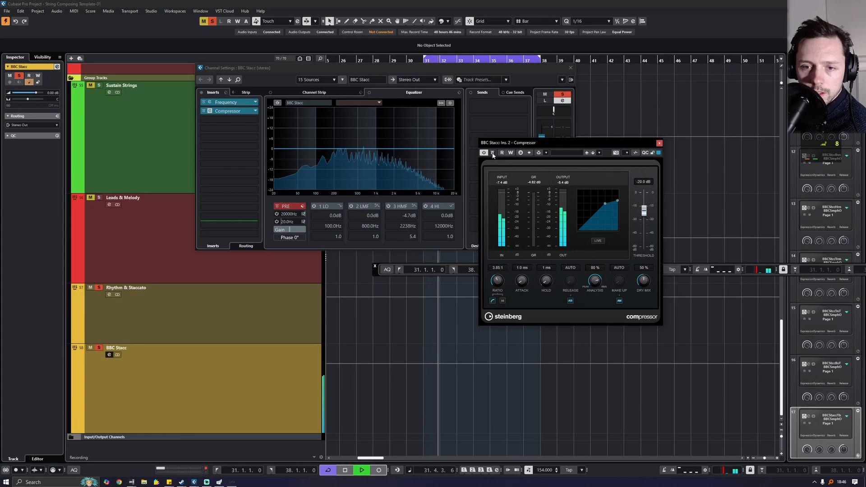
pyautogui.click(493, 152)
pyautogui.click(493, 153)
pyautogui.press('space')
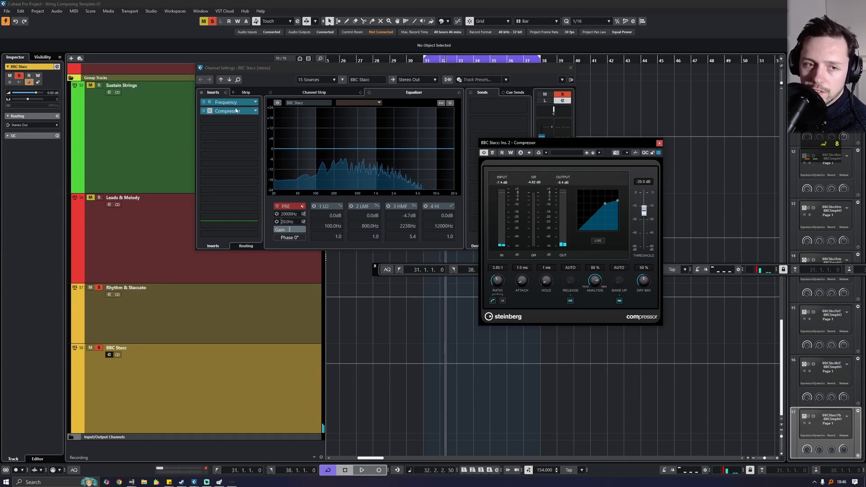
# - Set insert 2 to No Effect, discard the Compressor, and close the channel settings
pyautogui.click(254, 112)
pyautogui.click(224, 125)
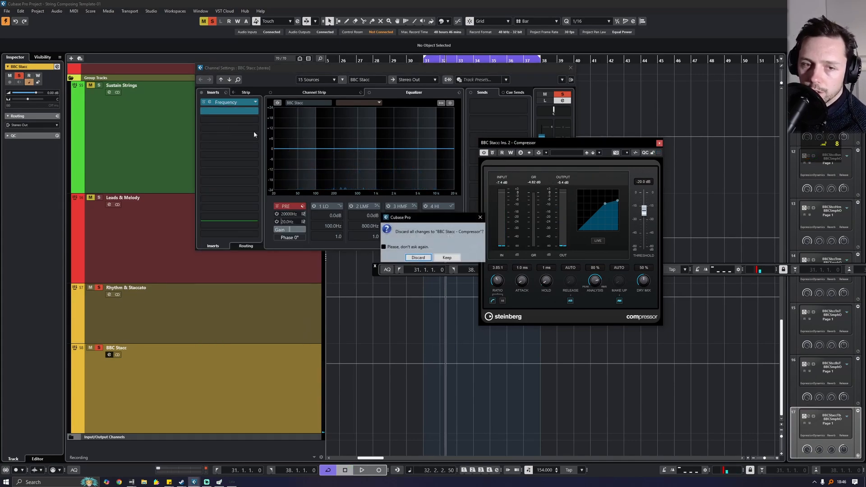
pyautogui.click(404, 257)
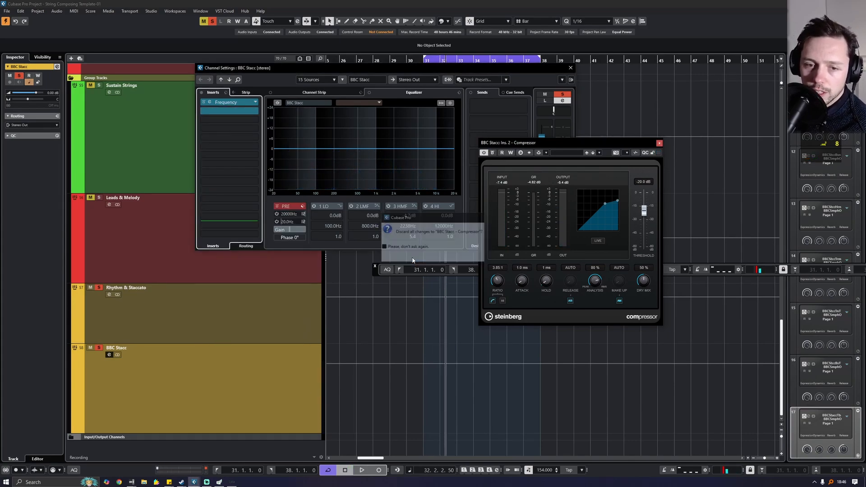
pyautogui.click(570, 69)
pyautogui.scroll(10, 359, 228)
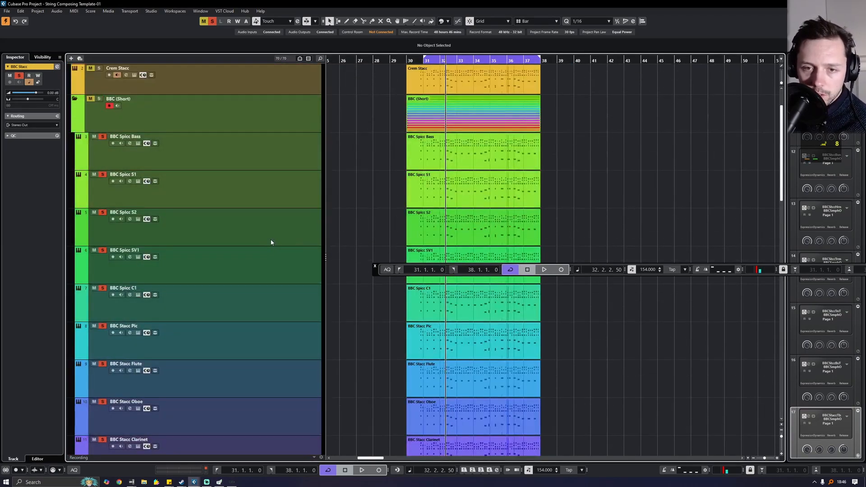
# - Raise Symphobia Stacc Ens to 0.25 dB, solo it, and dip its EQ -3.5 dB near 260 Hz
pyautogui.scroll(2, 206, 183)
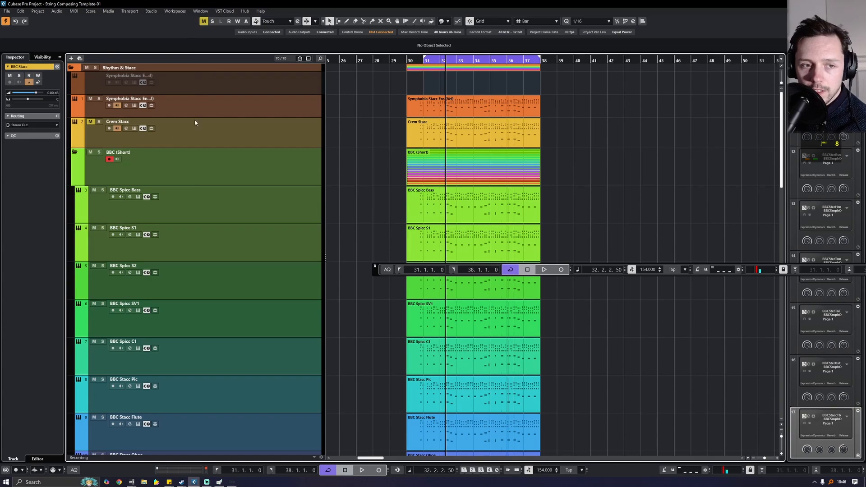
pyautogui.press('space')
pyautogui.click(249, 112)
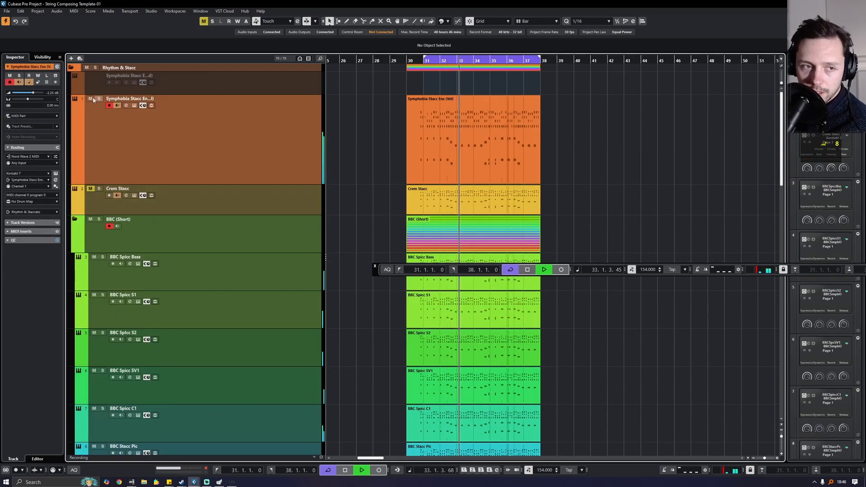
pyautogui.moveTo(37, 96); pyautogui.dragTo(36, 93)
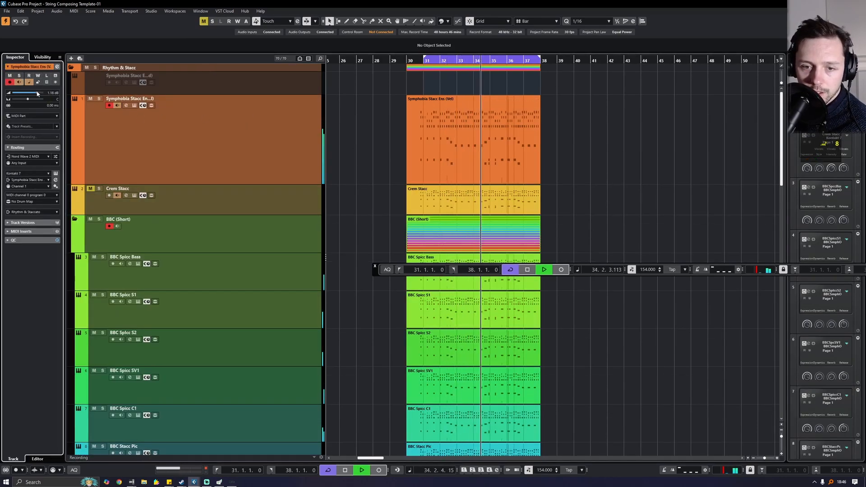
pyautogui.click(97, 100)
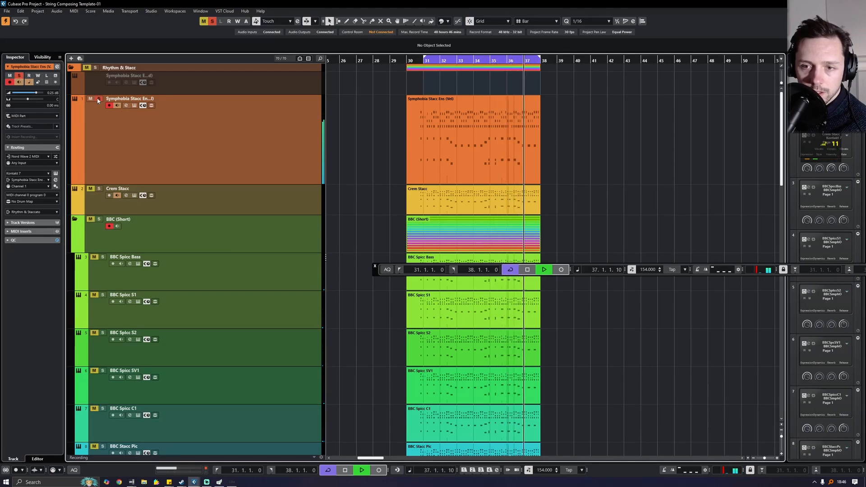
pyautogui.click(126, 106)
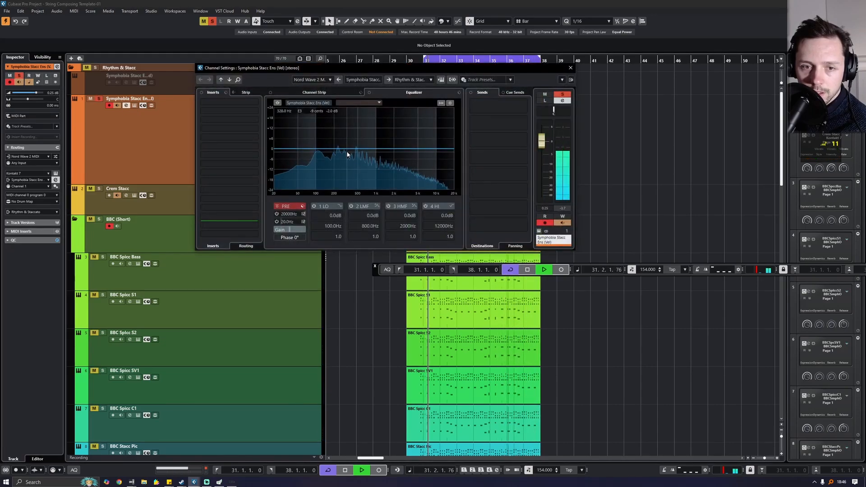
pyautogui.moveTo(347, 151)
pyautogui.mouseDown()
pyautogui.moveTo(348, 161)
pyautogui.moveTo(340, 154)
pyautogui.mouseUp()
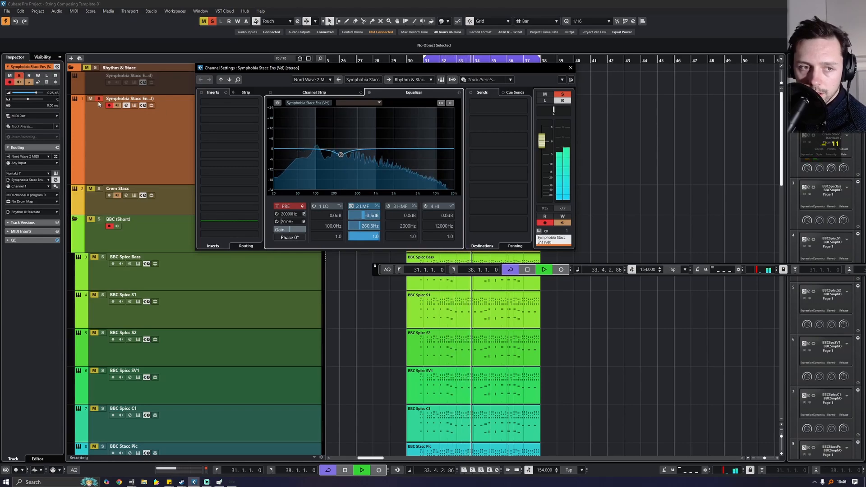
pyautogui.click(92, 220)
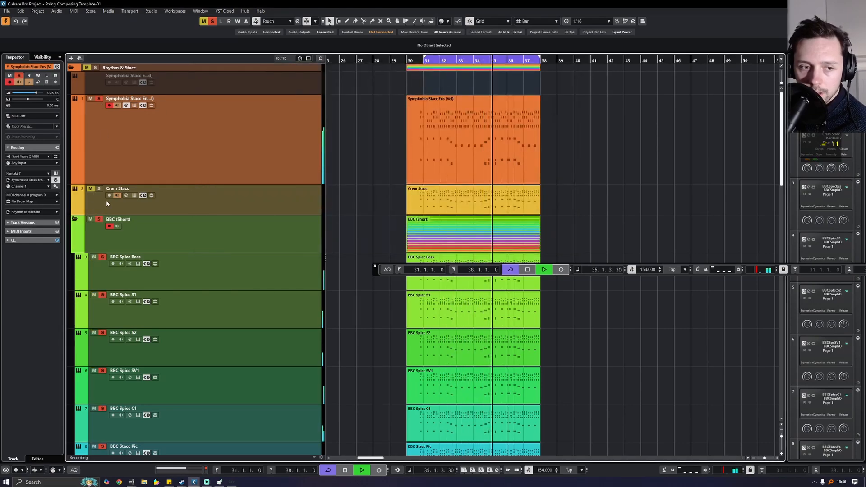
# - Clear the BBC (Short) solo and play Crem Stacc soloed
pyautogui.click(91, 189)
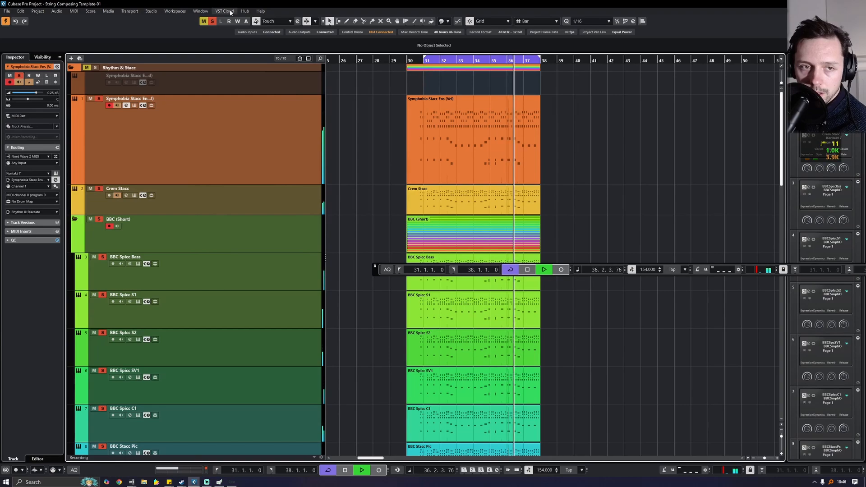
pyautogui.press('space')
pyautogui.click(98, 189)
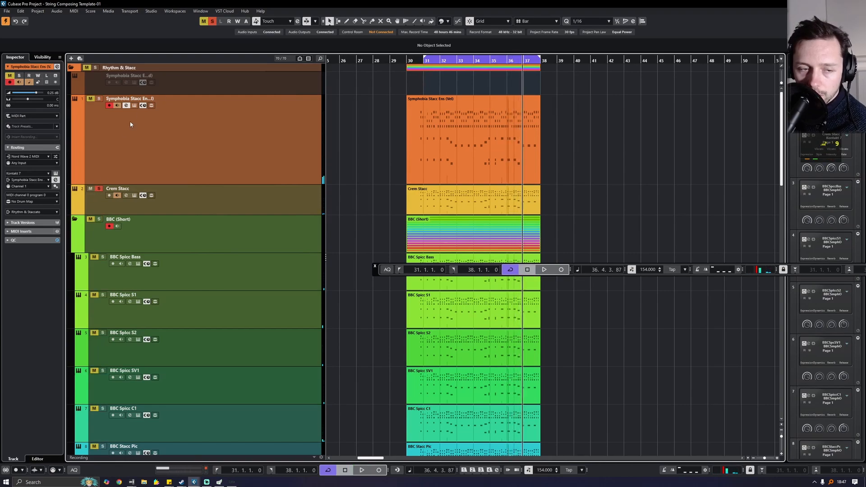
pyautogui.press('space')
# - Load a Compressor on Crem Stacc's first insert with manual make-up gain of 8.2 dB
pyautogui.click(129, 197)
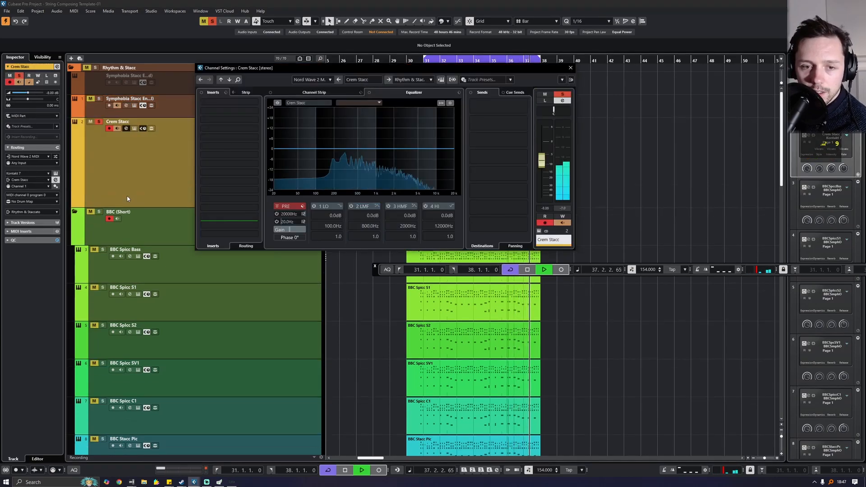
pyautogui.click(229, 103)
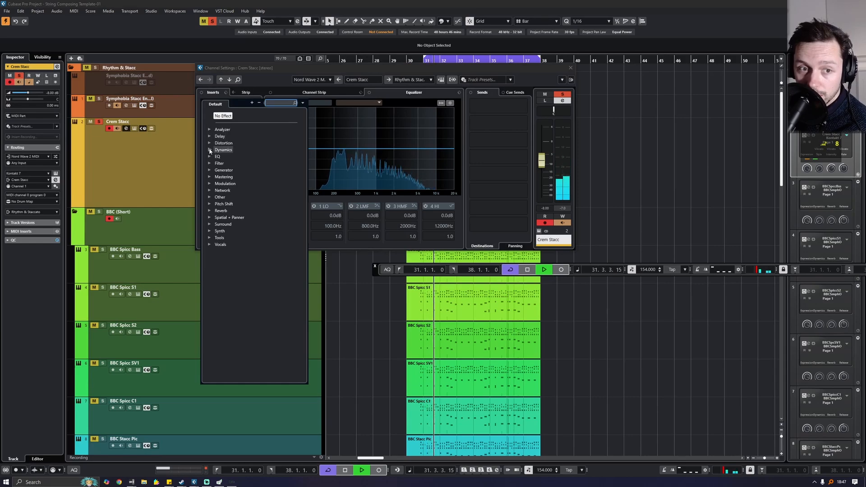
pyautogui.click(224, 153)
pyautogui.click(256, 169)
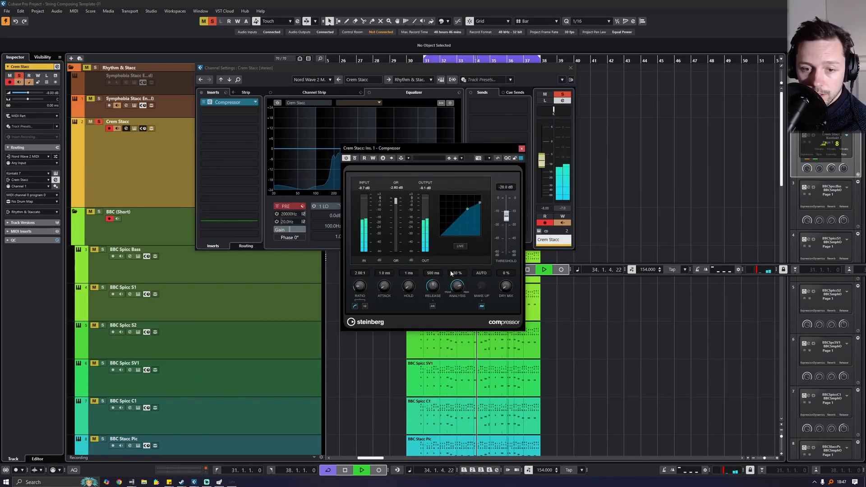
pyautogui.click(483, 307)
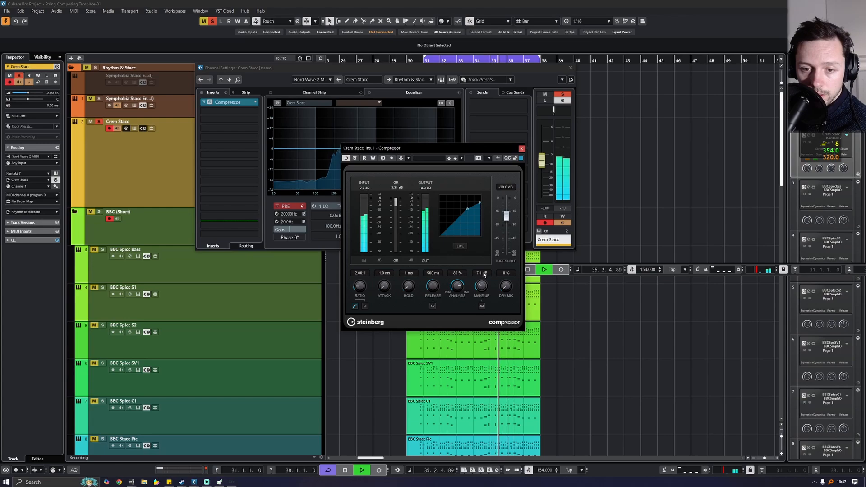
pyautogui.moveTo(484, 273); pyautogui.dragTo(484, 272)
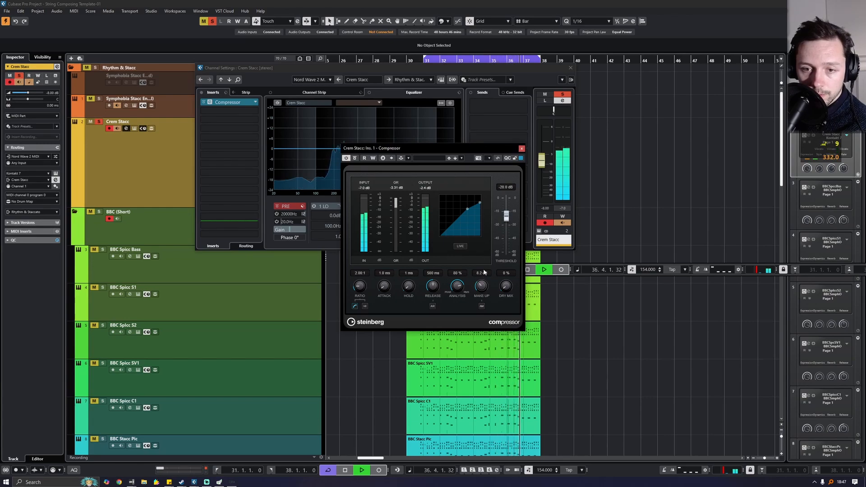
pyautogui.click(521, 148)
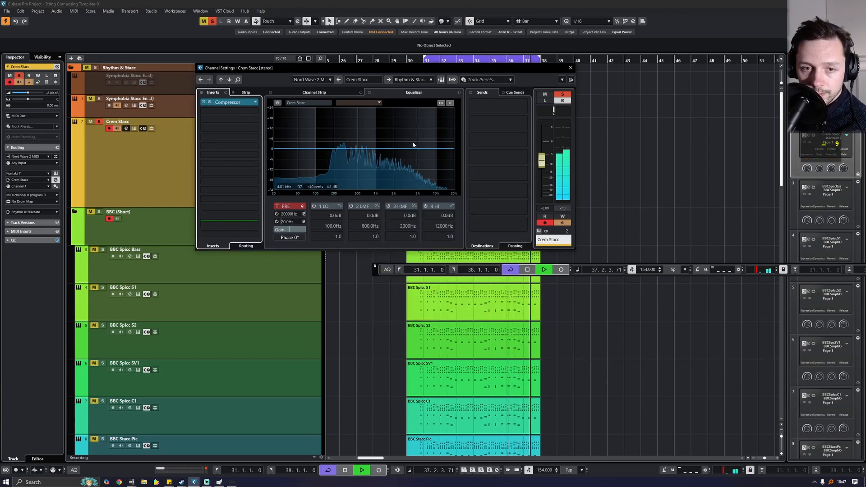
# - Add a -2.6 dB low-mid EQ dip near 400 Hz on Crem Stacc and close its settings
pyautogui.click(363, 150)
pyautogui.moveTo(363, 152); pyautogui.dragTo(356, 154)
pyautogui.moveTo(371, 158); pyautogui.dragTo(353, 155)
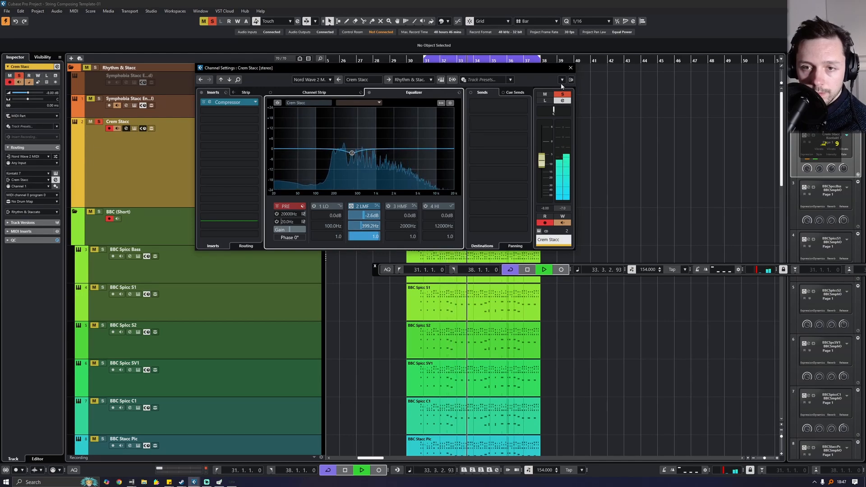
pyautogui.click(570, 67)
# - Clear all track solos from the toolbar, stop playback, and open the MixConsole with F3
pyautogui.click(89, 99)
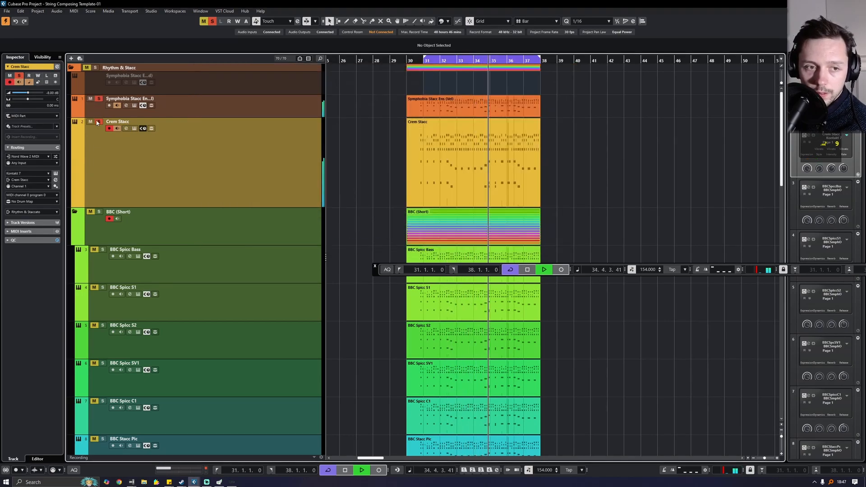
pyautogui.click(92, 213)
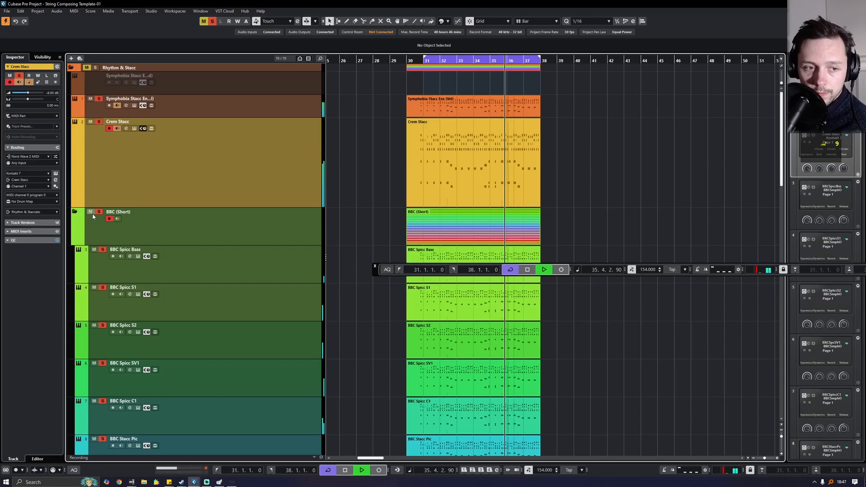
pyautogui.click(213, 23)
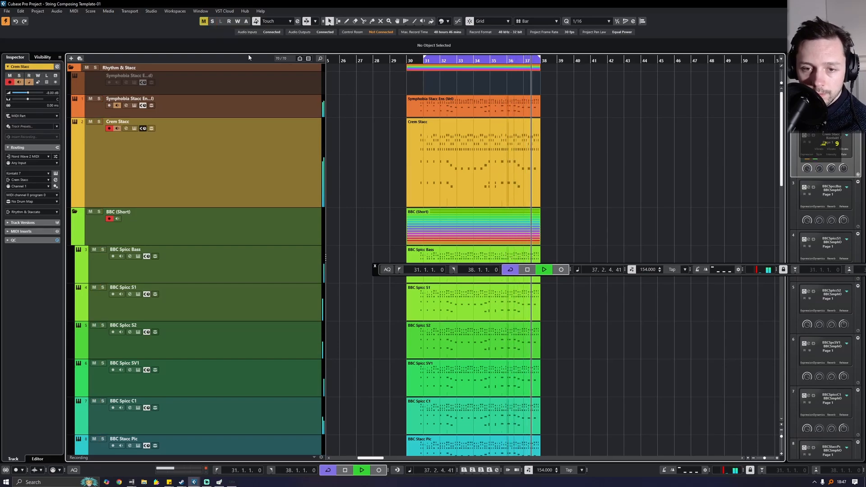
pyautogui.scroll(-2, 303, 130)
pyautogui.scroll(2, 300, 165)
pyautogui.scroll(-4, 315, 163)
pyautogui.scroll(-5, 316, 167)
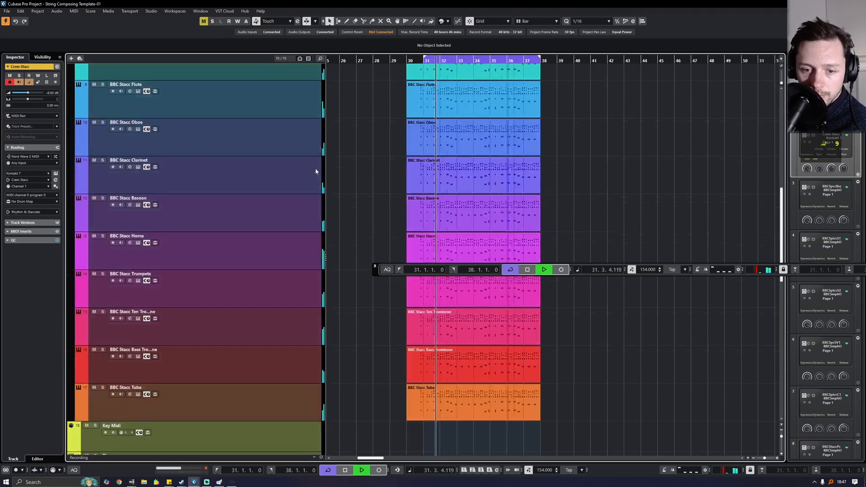
pyautogui.press('space')
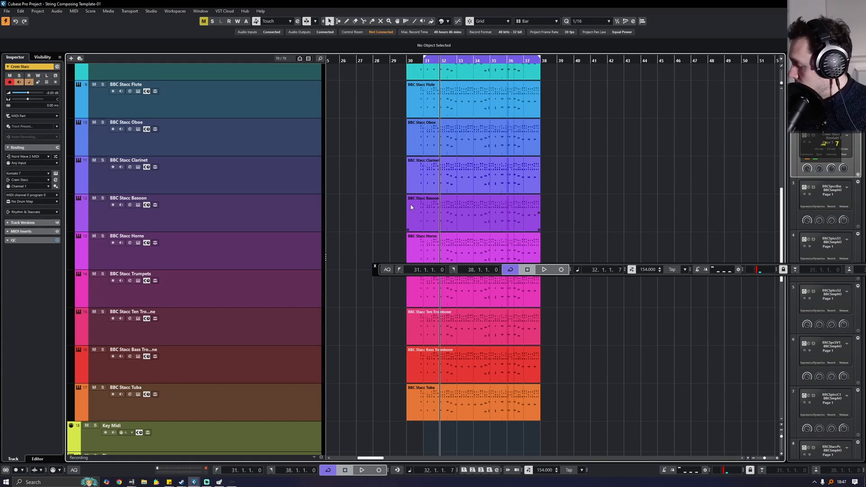
pyautogui.press('F3')
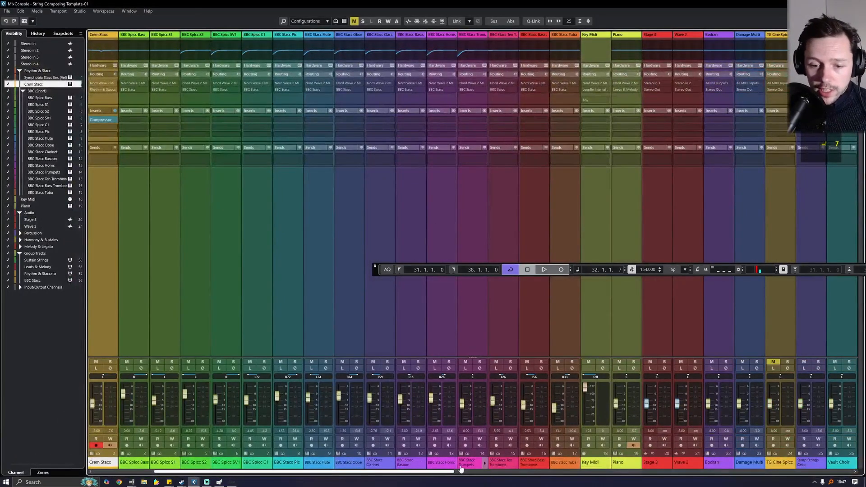
# - Insert REVerence on the third insert of the Rhythm & Staccato group channel
pyautogui.moveTo(423, 472); pyautogui.dragTo(748, 469)
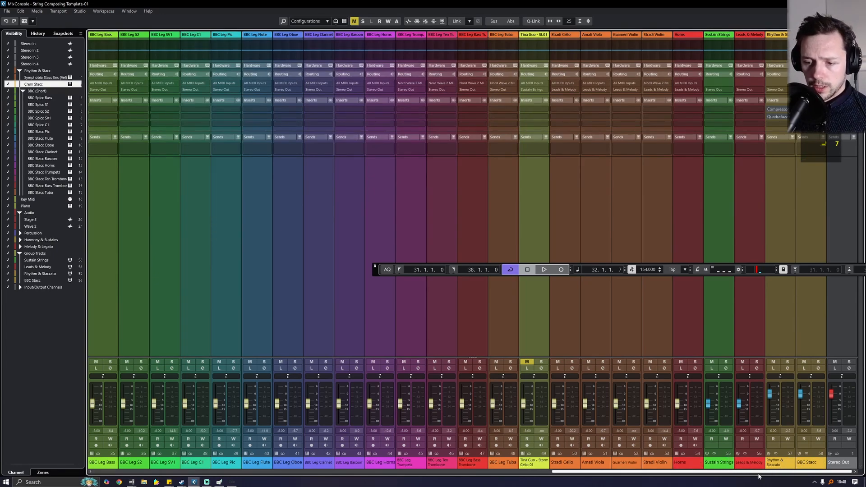
pyautogui.click(787, 462)
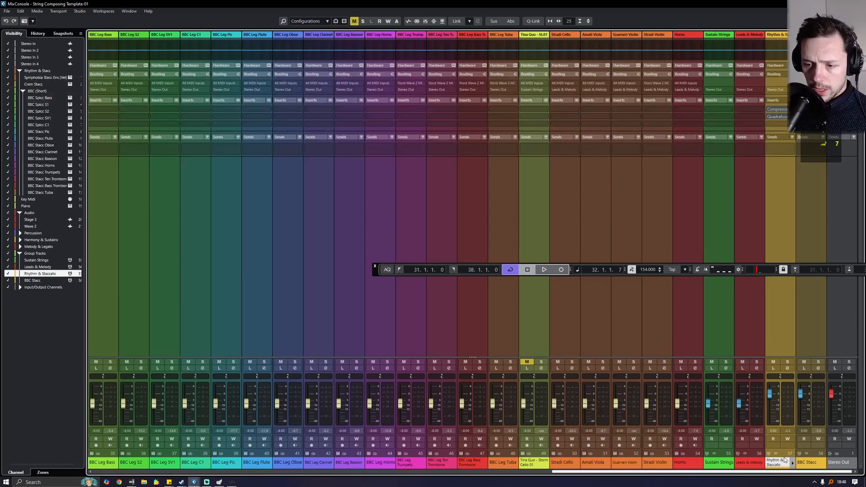
pyautogui.click(788, 368)
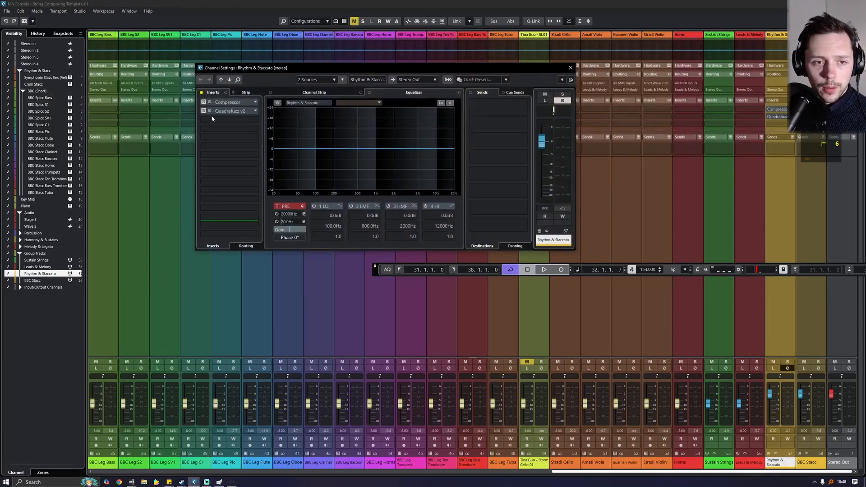
pyautogui.click(211, 118)
pyautogui.click(221, 228)
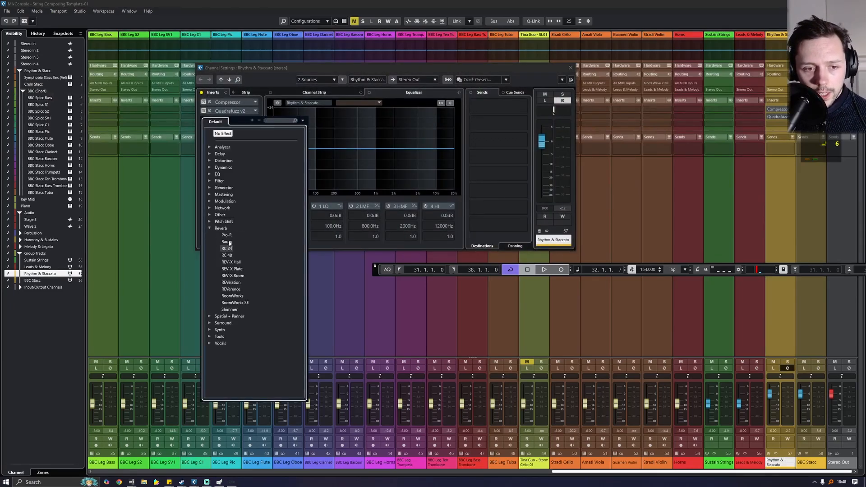
pyautogui.click(231, 289)
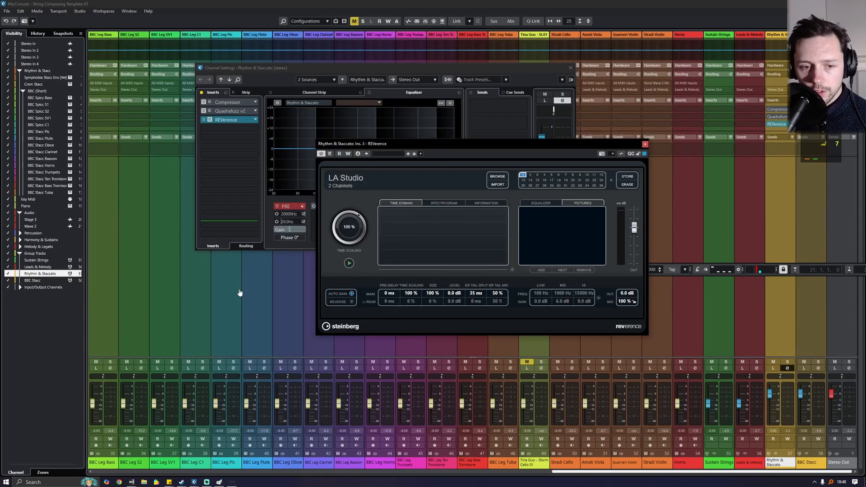
# - Load REVerence's Tokyo Studio preset, searched with 'tok', and set its mix to about 14%
pyautogui.click(393, 154)
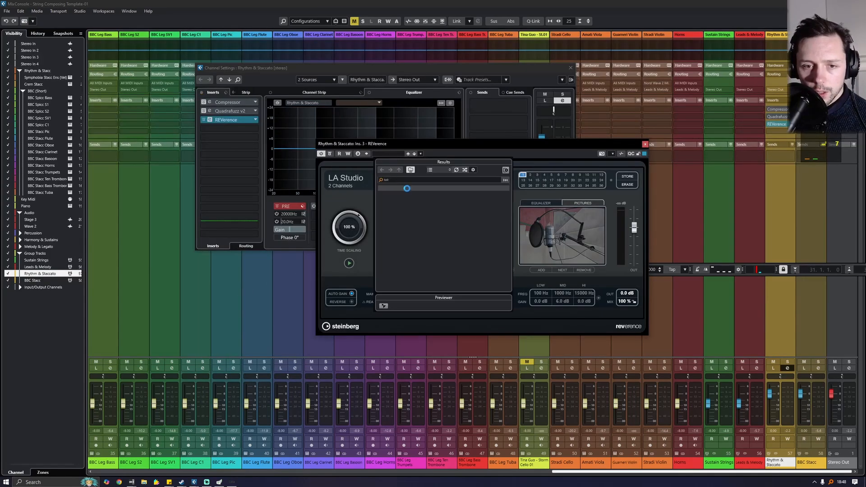
pyautogui.write('tok')
pyautogui.doubleClick(412, 212)
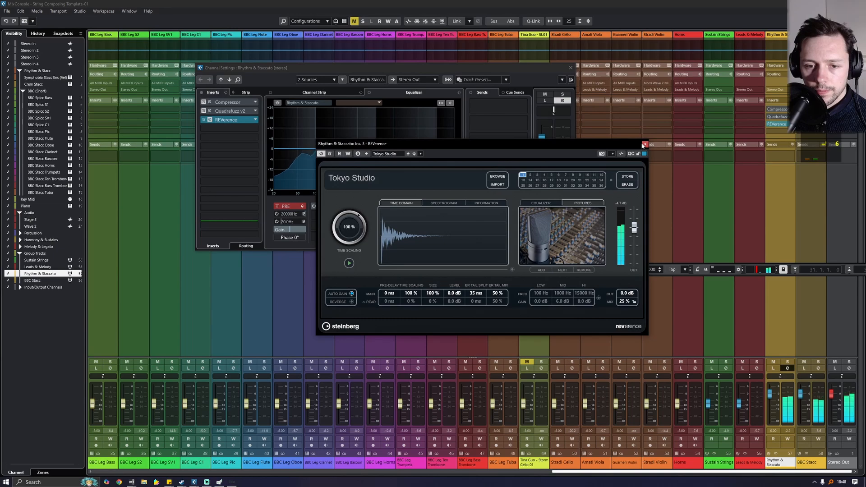
pyautogui.moveTo(623, 302); pyautogui.dragTo(634, 226)
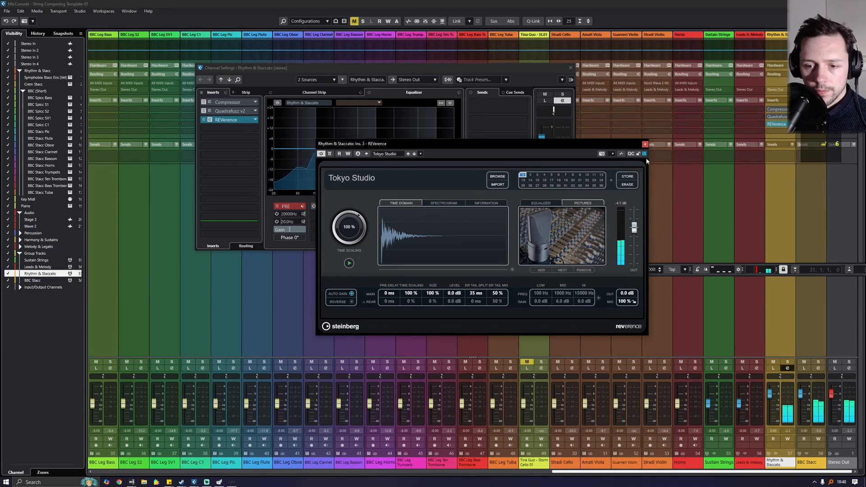
pyautogui.moveTo(647, 161); pyautogui.dragTo(634, 277)
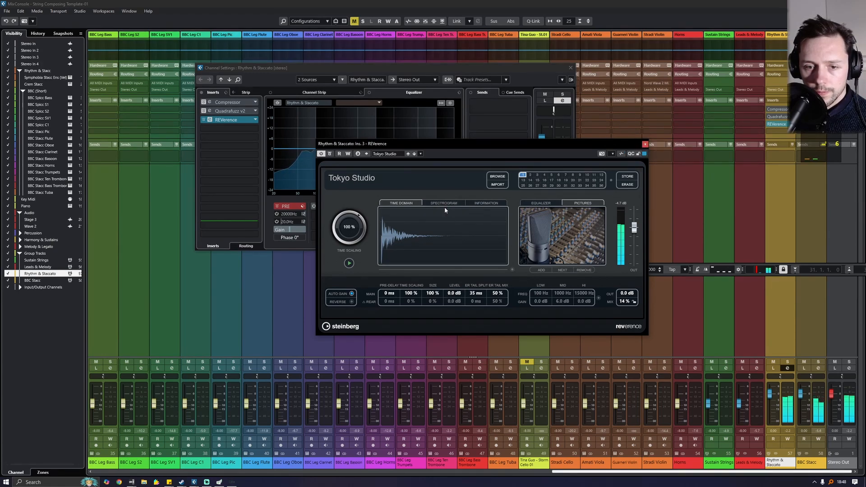
# - Activate the group's Compressor, A/B Quadrafuzz v2 and leave it bypassed, then close REVerence
pyautogui.click(204, 103)
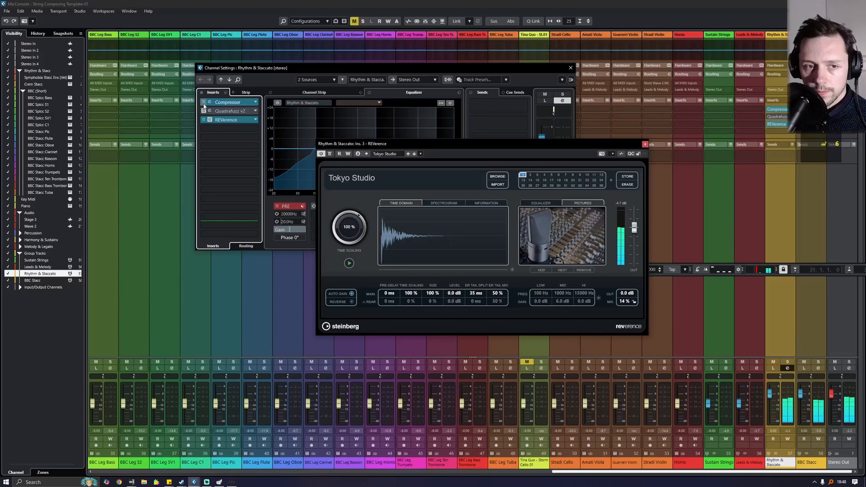
pyautogui.click(203, 112)
pyautogui.click(203, 111)
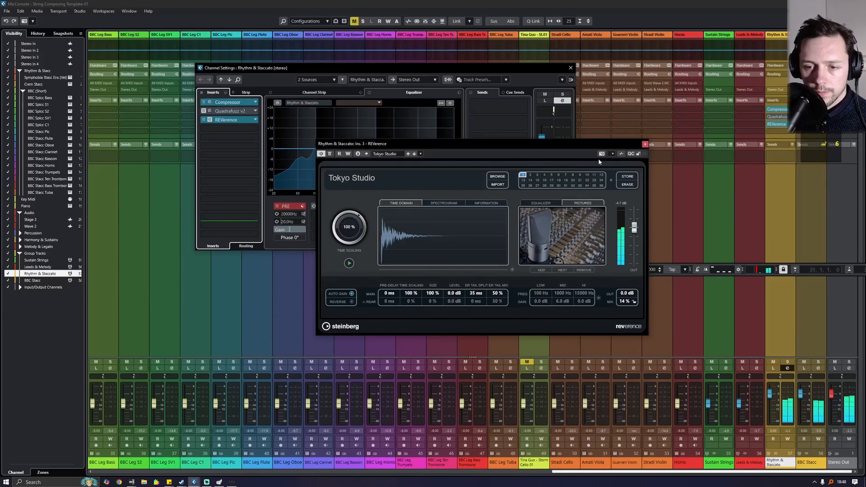
pyautogui.click(645, 144)
# - Close the group's channel settings and the MixConsole, returning to the project track list
pyautogui.click(570, 68)
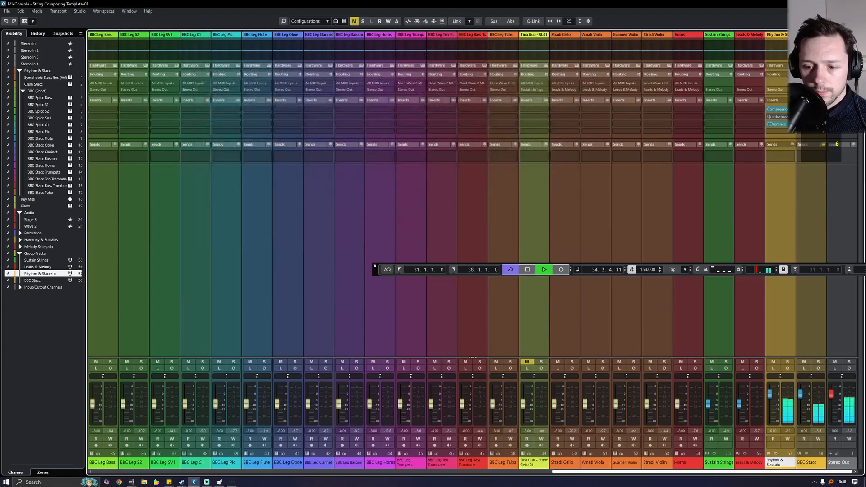
pyautogui.press('F3')
pyautogui.scroll(10, 355, 209)
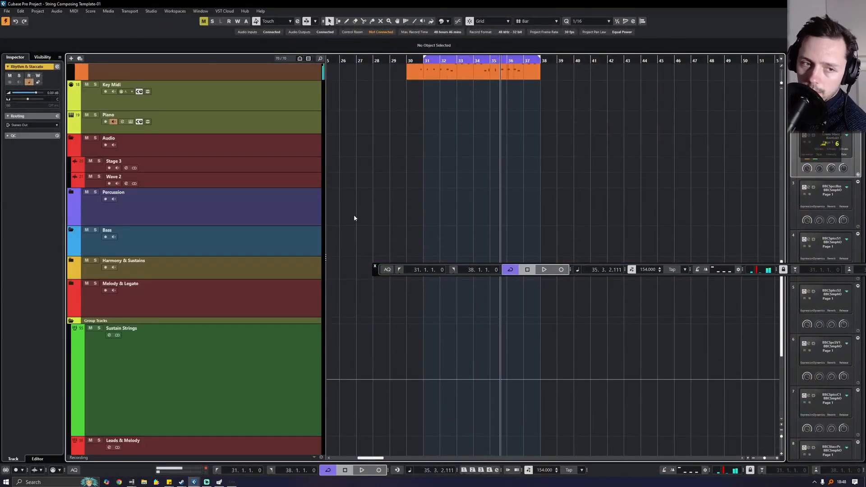
pyautogui.scroll(15, 354, 218)
pyautogui.scroll(-12, 348, 210)
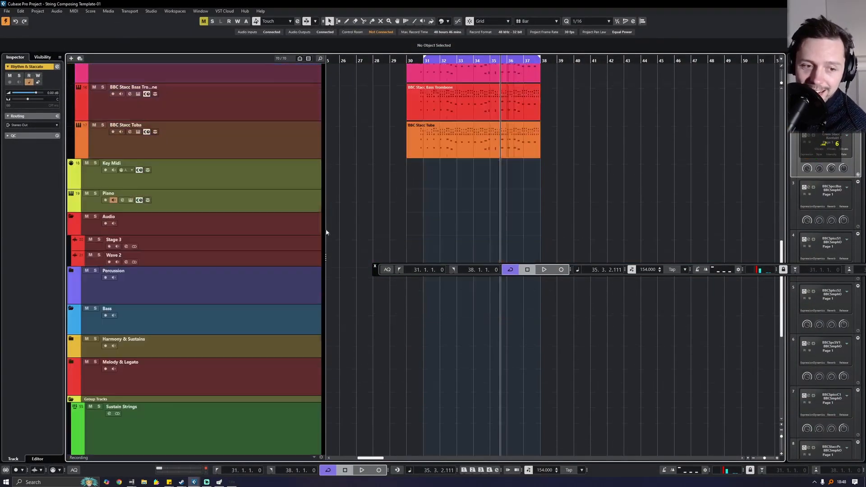